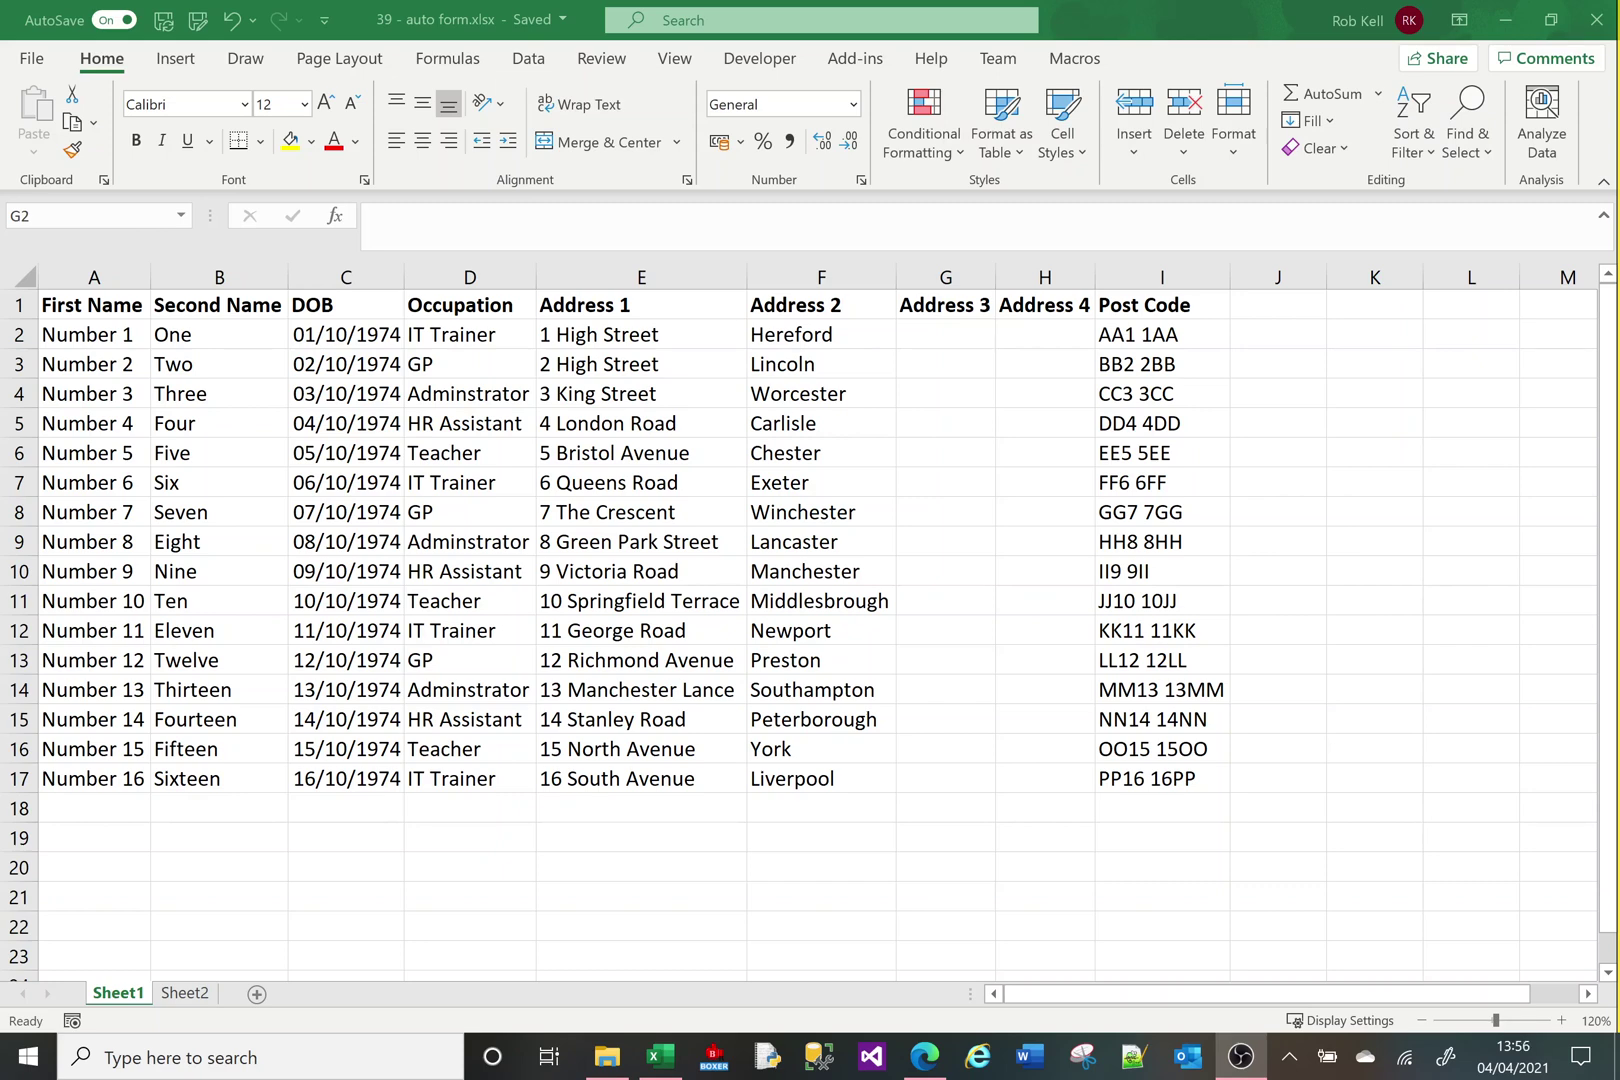
Enter placeholder text in the First Name, Second Name, DOB and Occupation cells of row 18 on Sheet1.
{"action": "left_click", "coordinate": [390, 563]}
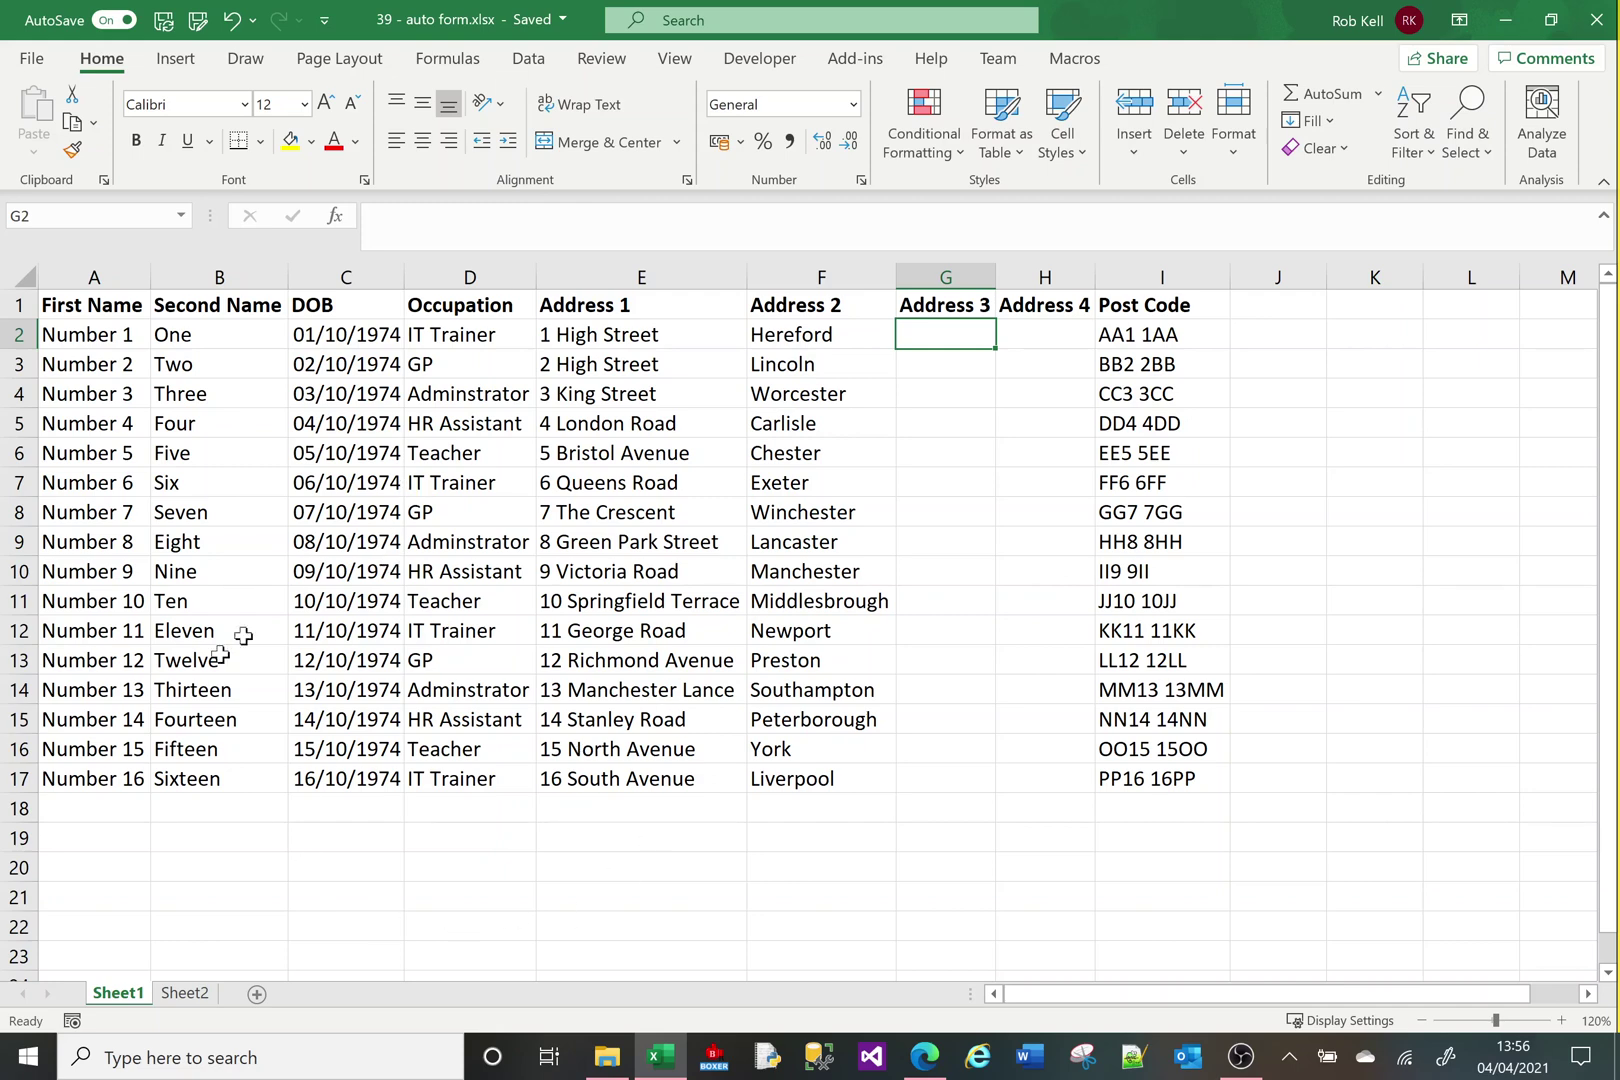
{"action": "left_click", "coordinate": [106, 805]}
{"action": "type", "text": "djfsj"}
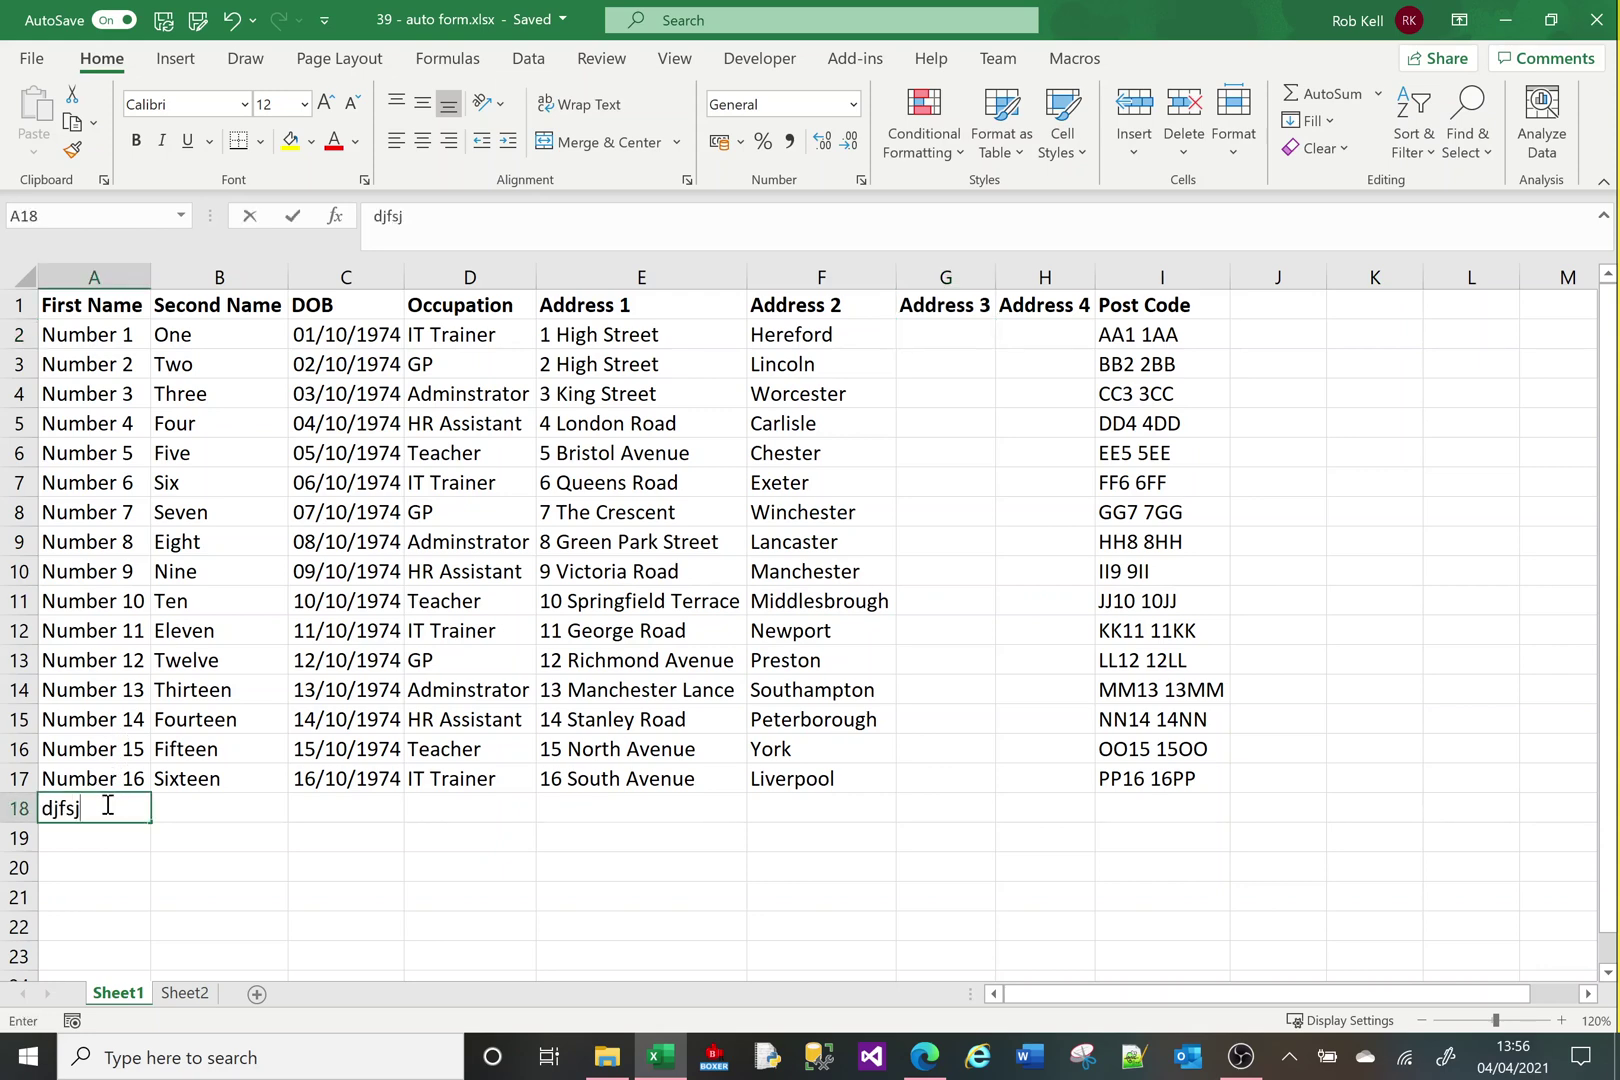
{"action": "key", "text": "Tab"}
{"action": "type", "text": "sljkfsdl"}
{"action": "key", "text": "Tab"}
{"action": "type", "text": "sldkfjsl"}
{"action": "key", "text": "Tab"}
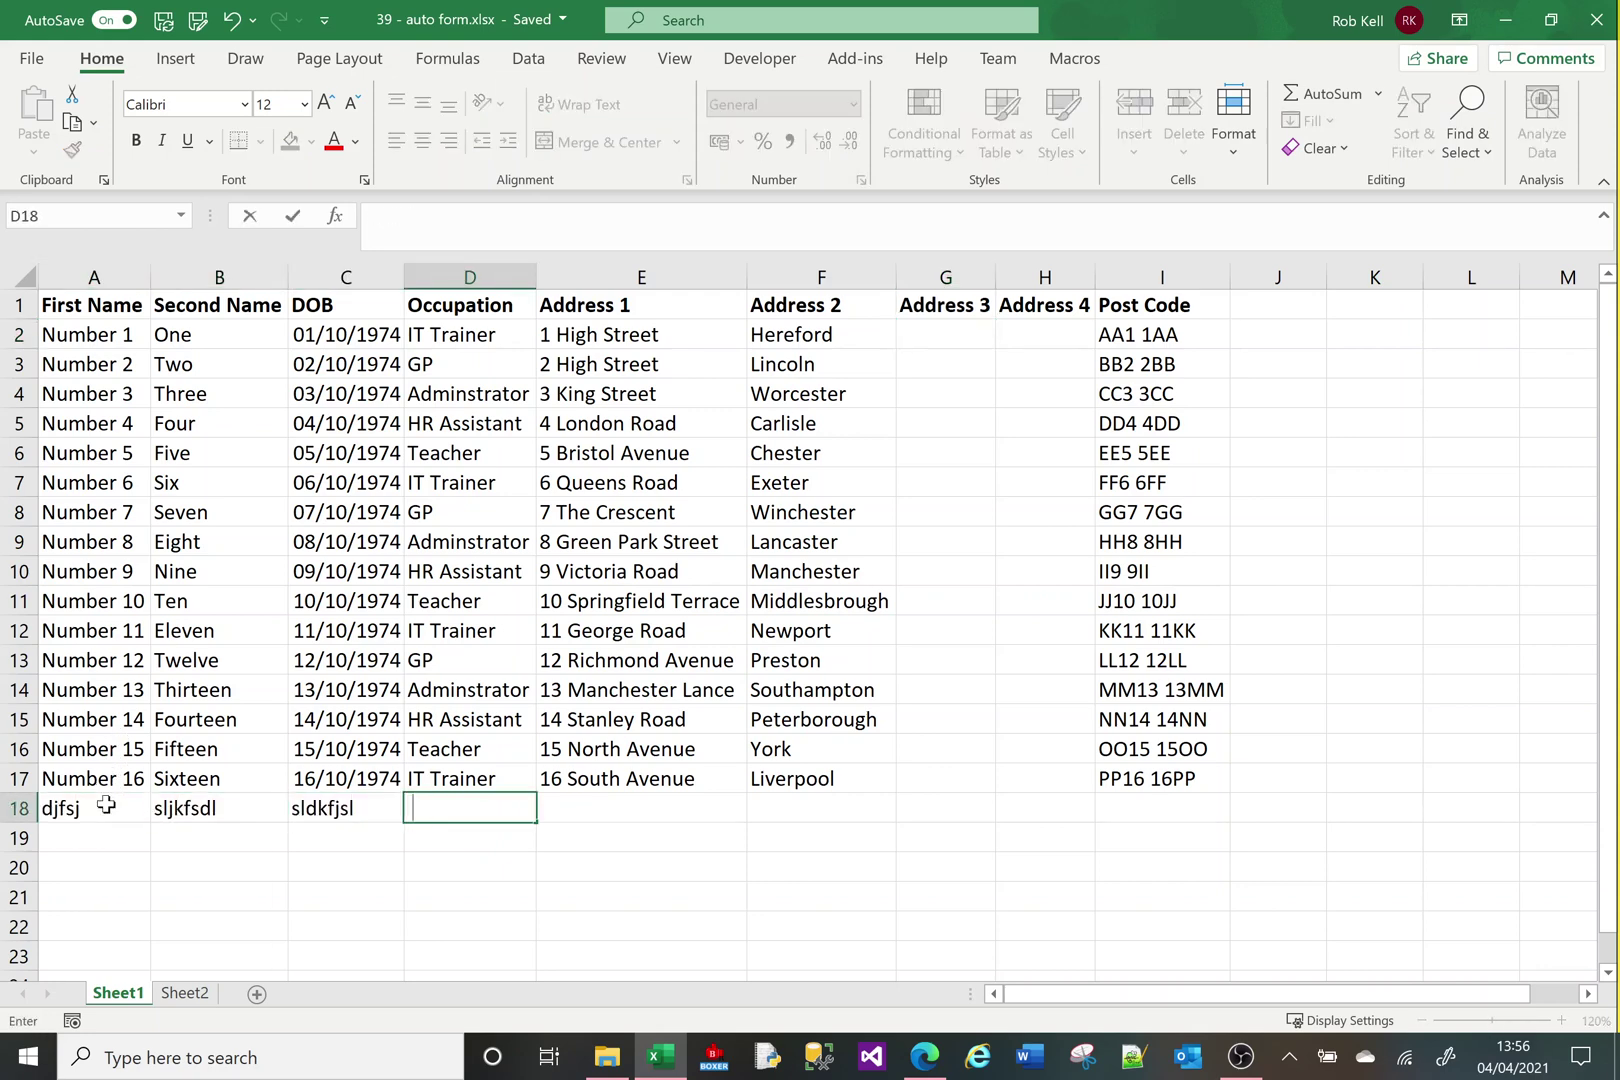
{"action": "type", "text": "lkjsf"}
{"action": "key", "text": "ctrl+Return"}
Clear the placeholder entries from row 18 beneath the Sheet1 records.
{"action": "key", "text": "shift+Left"}
{"action": "key", "text": "shift+Left"}
{"action": "key", "text": "shift+Left"}
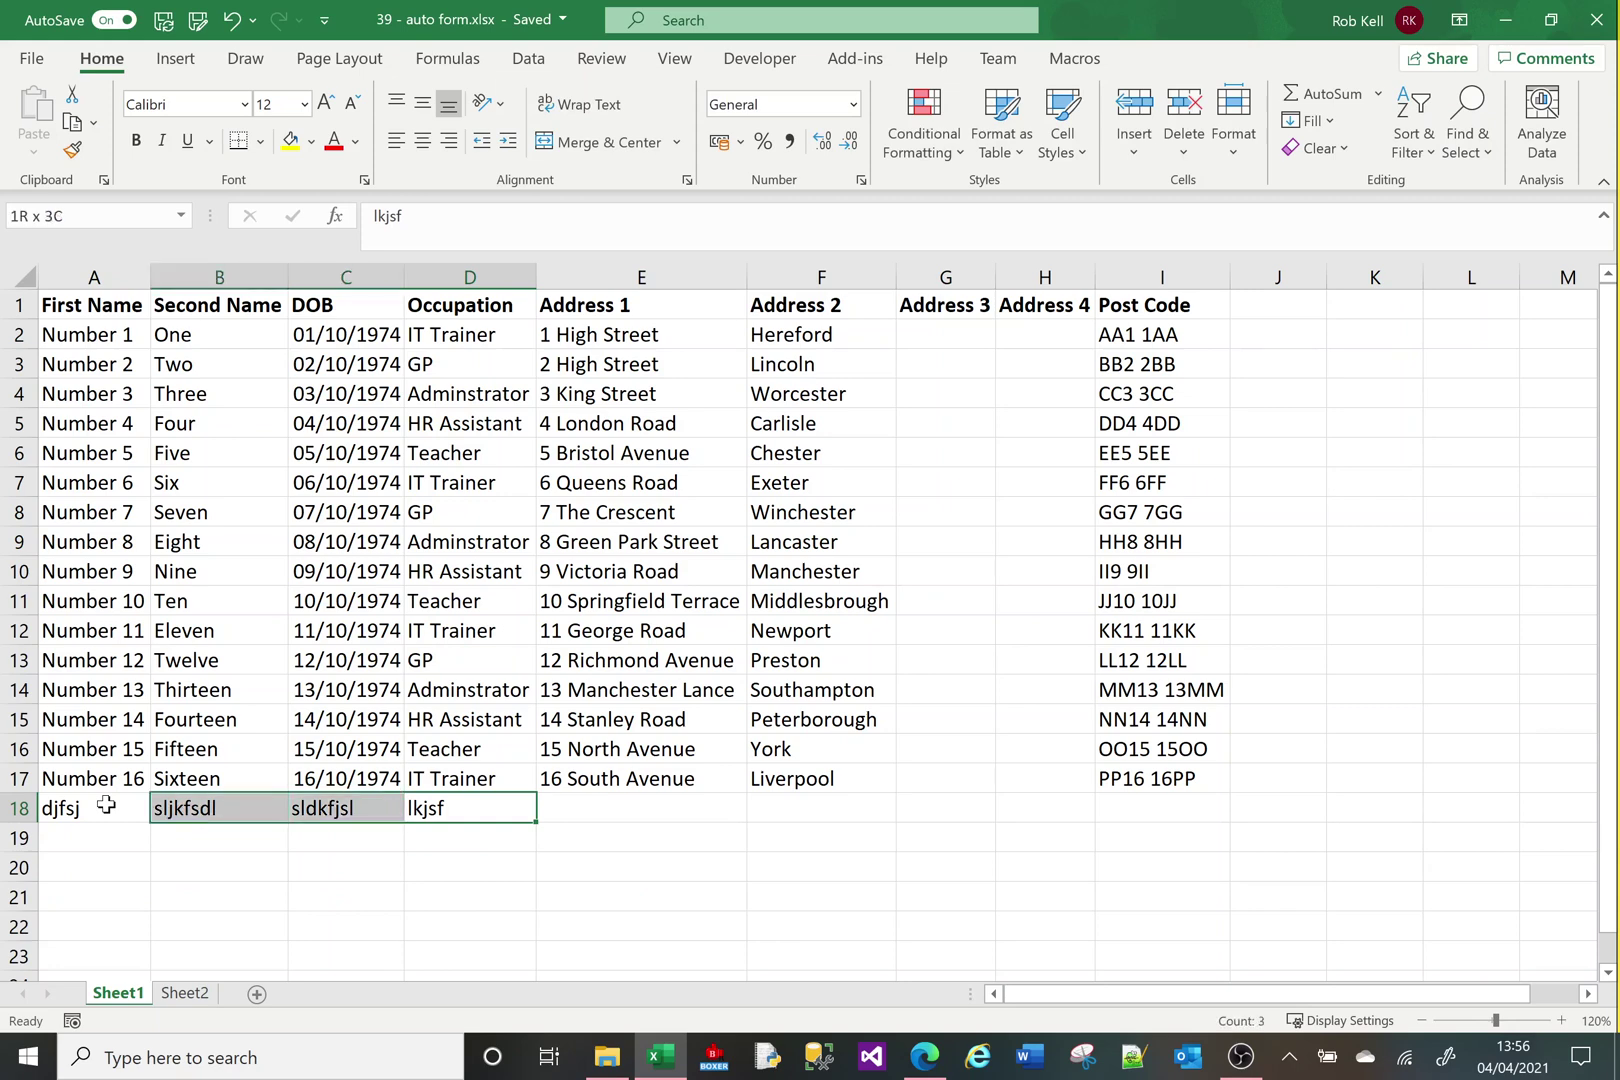
{"action": "key", "text": "Delete"}
{"action": "left_click", "coordinate": [265, 627]}
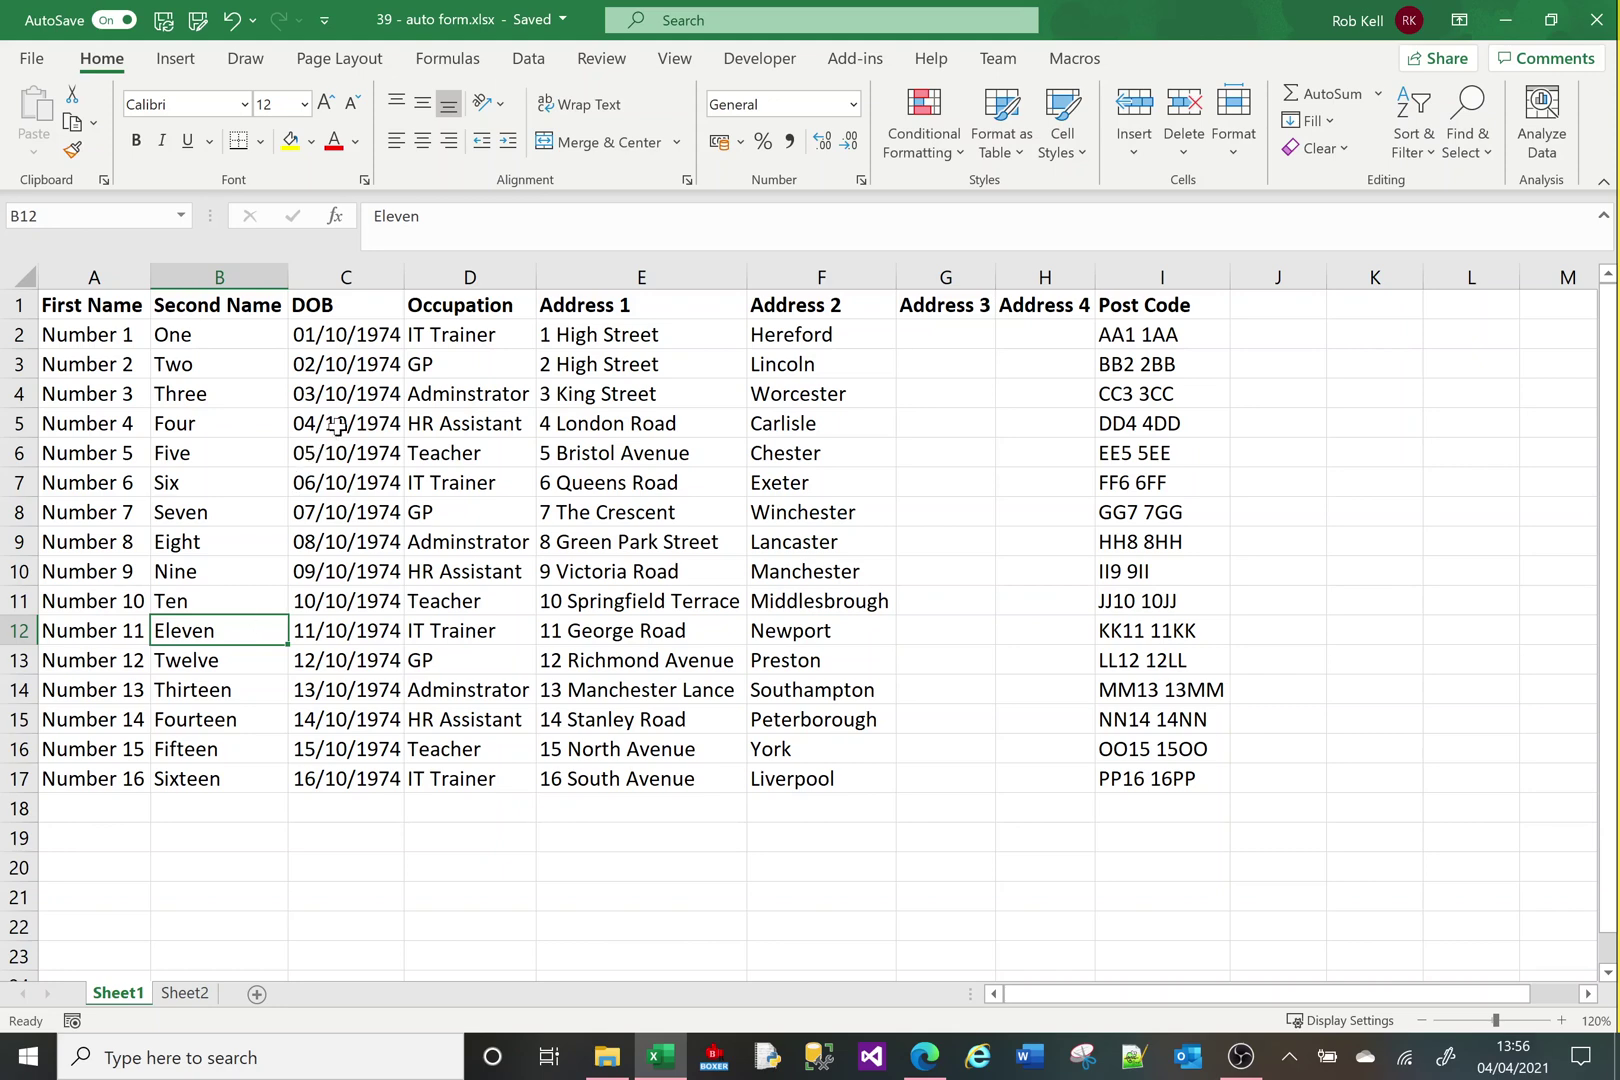
{"action": "left_click", "coordinate": [346, 60]}
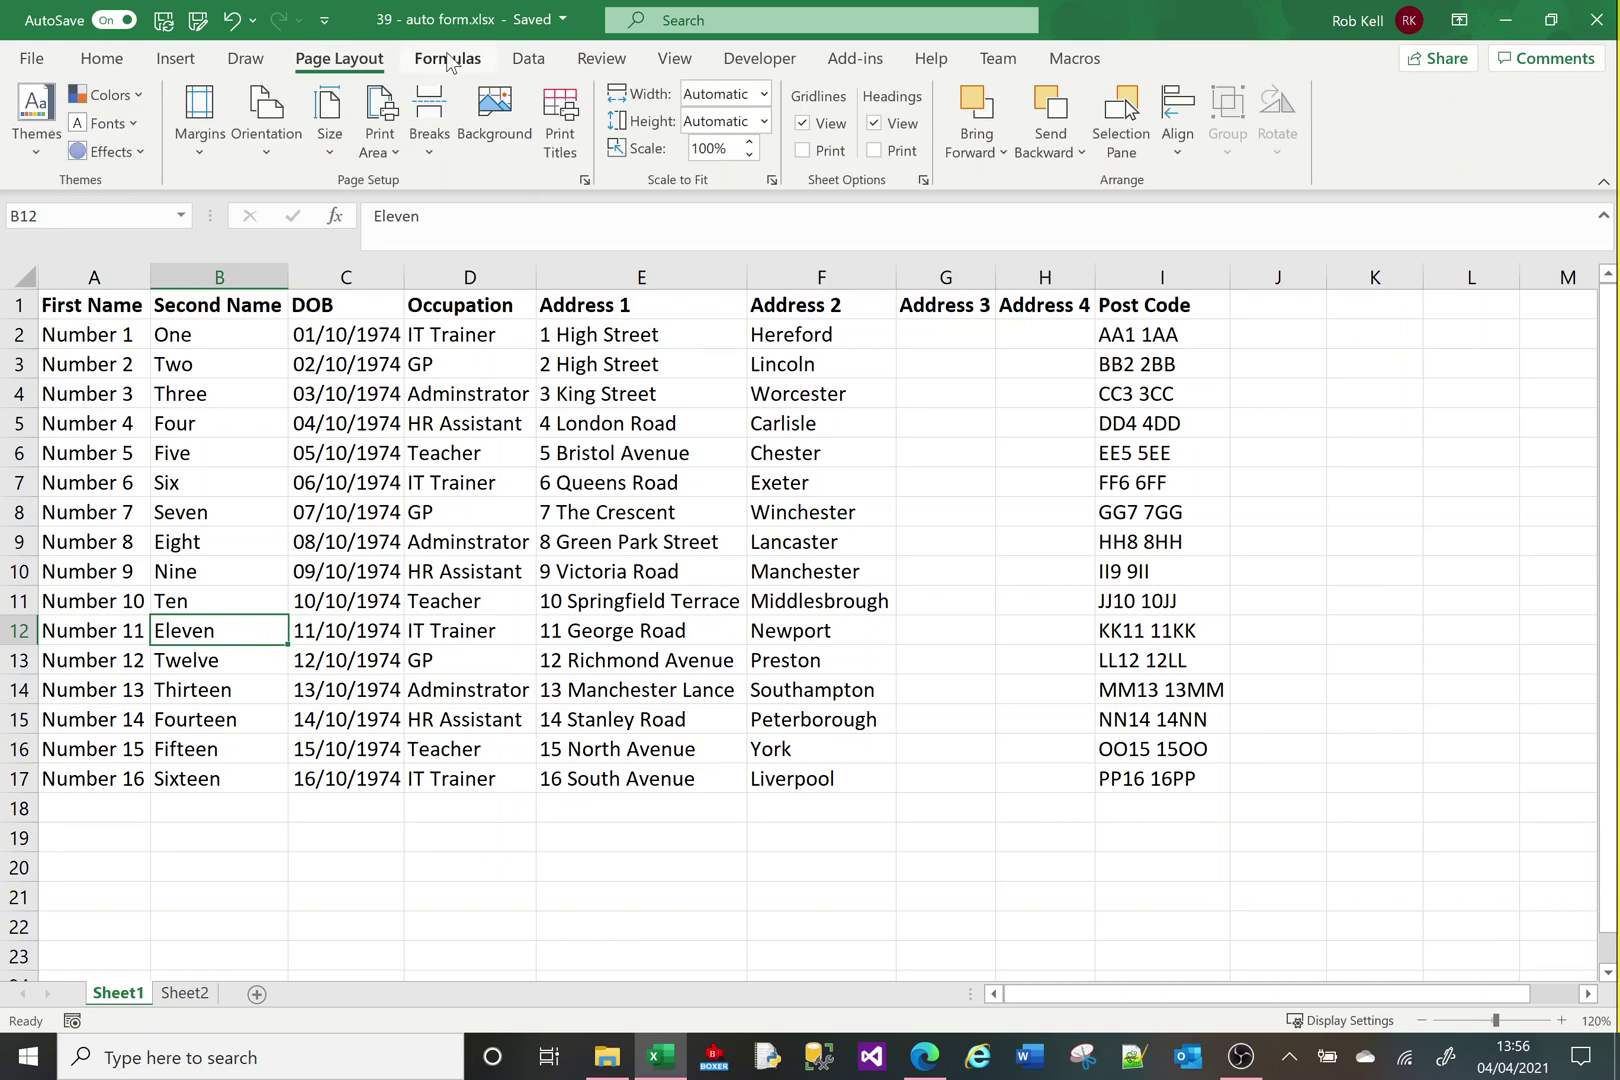
{"action": "left_click", "coordinate": [449, 63]}
{"action": "left_click", "coordinate": [113, 66]}
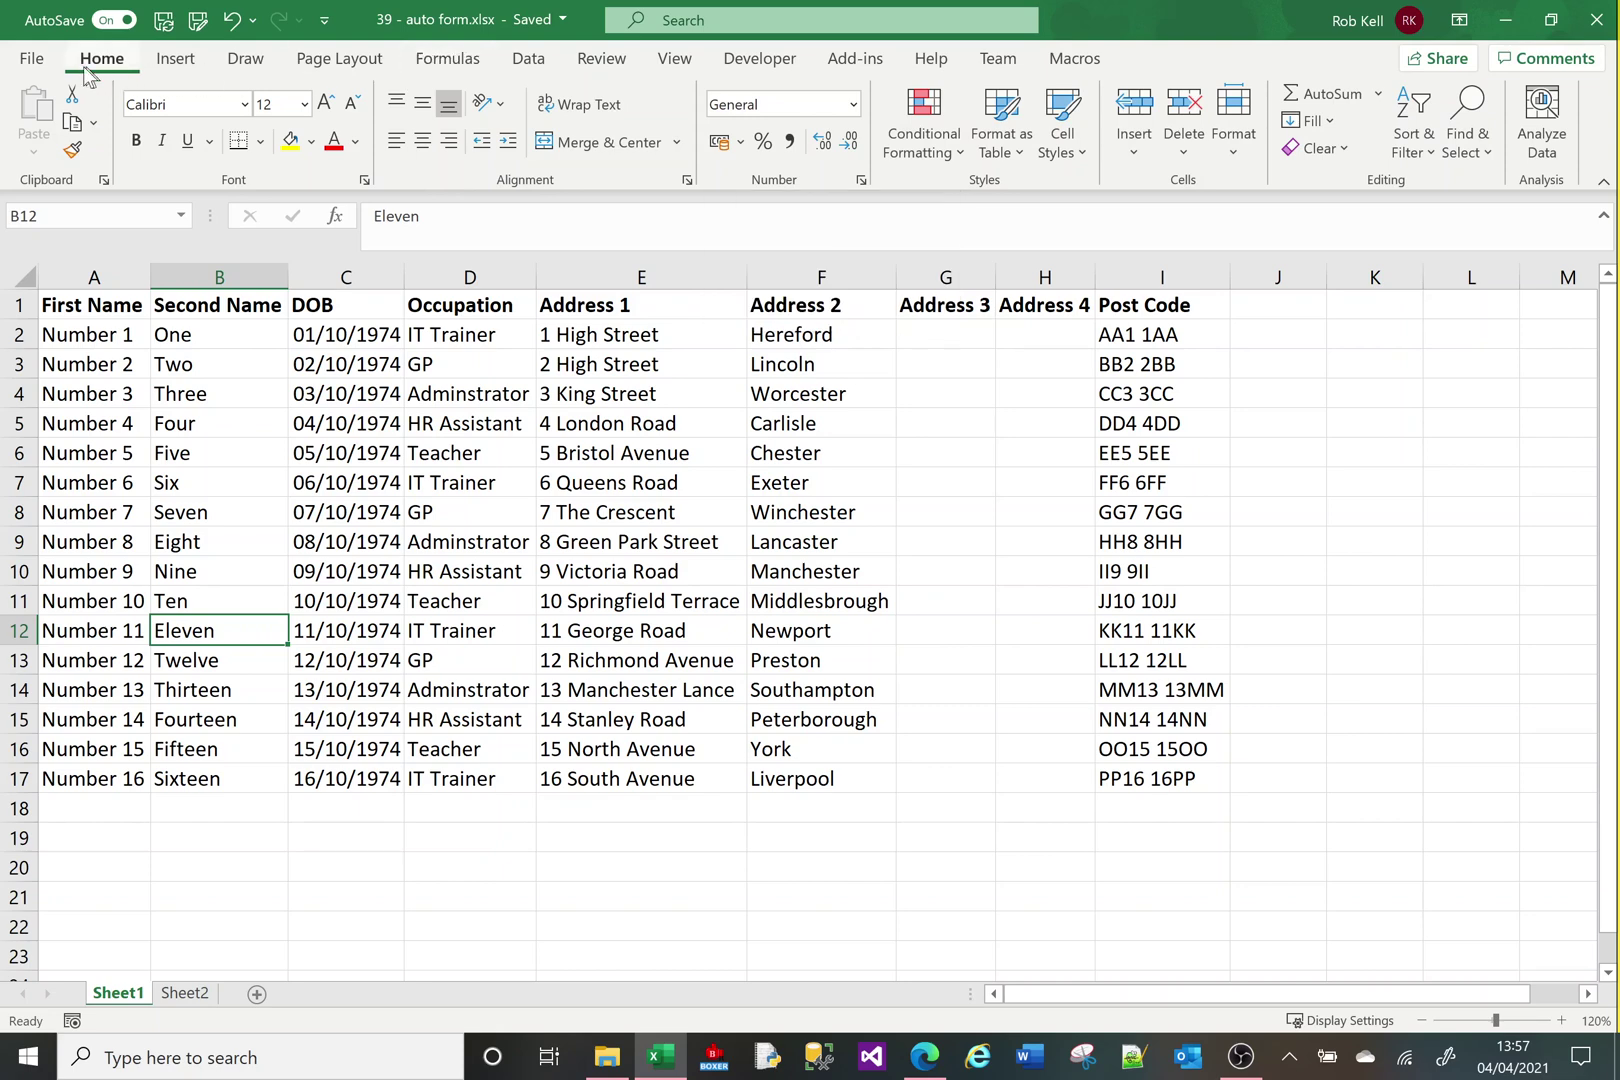
List All Commands in the Customize Ribbon options and select the Form command.
{"action": "left_click", "coordinate": [33, 62]}
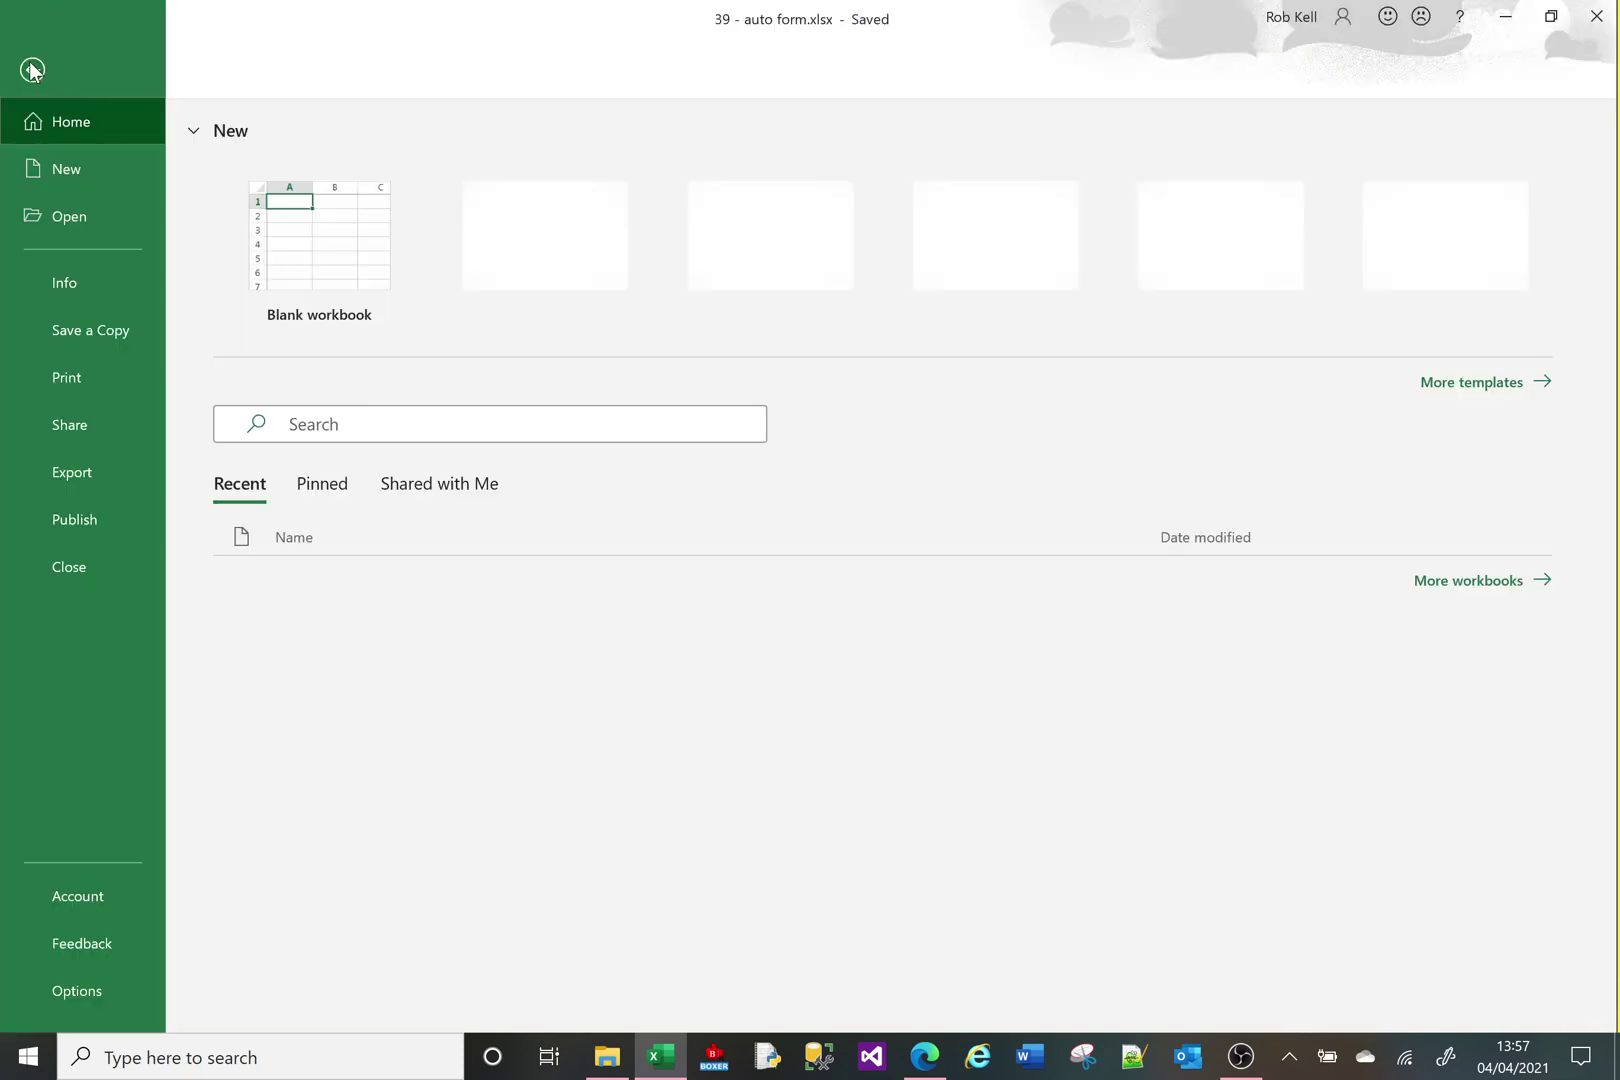
{"action": "left_click", "coordinate": [89, 999]}
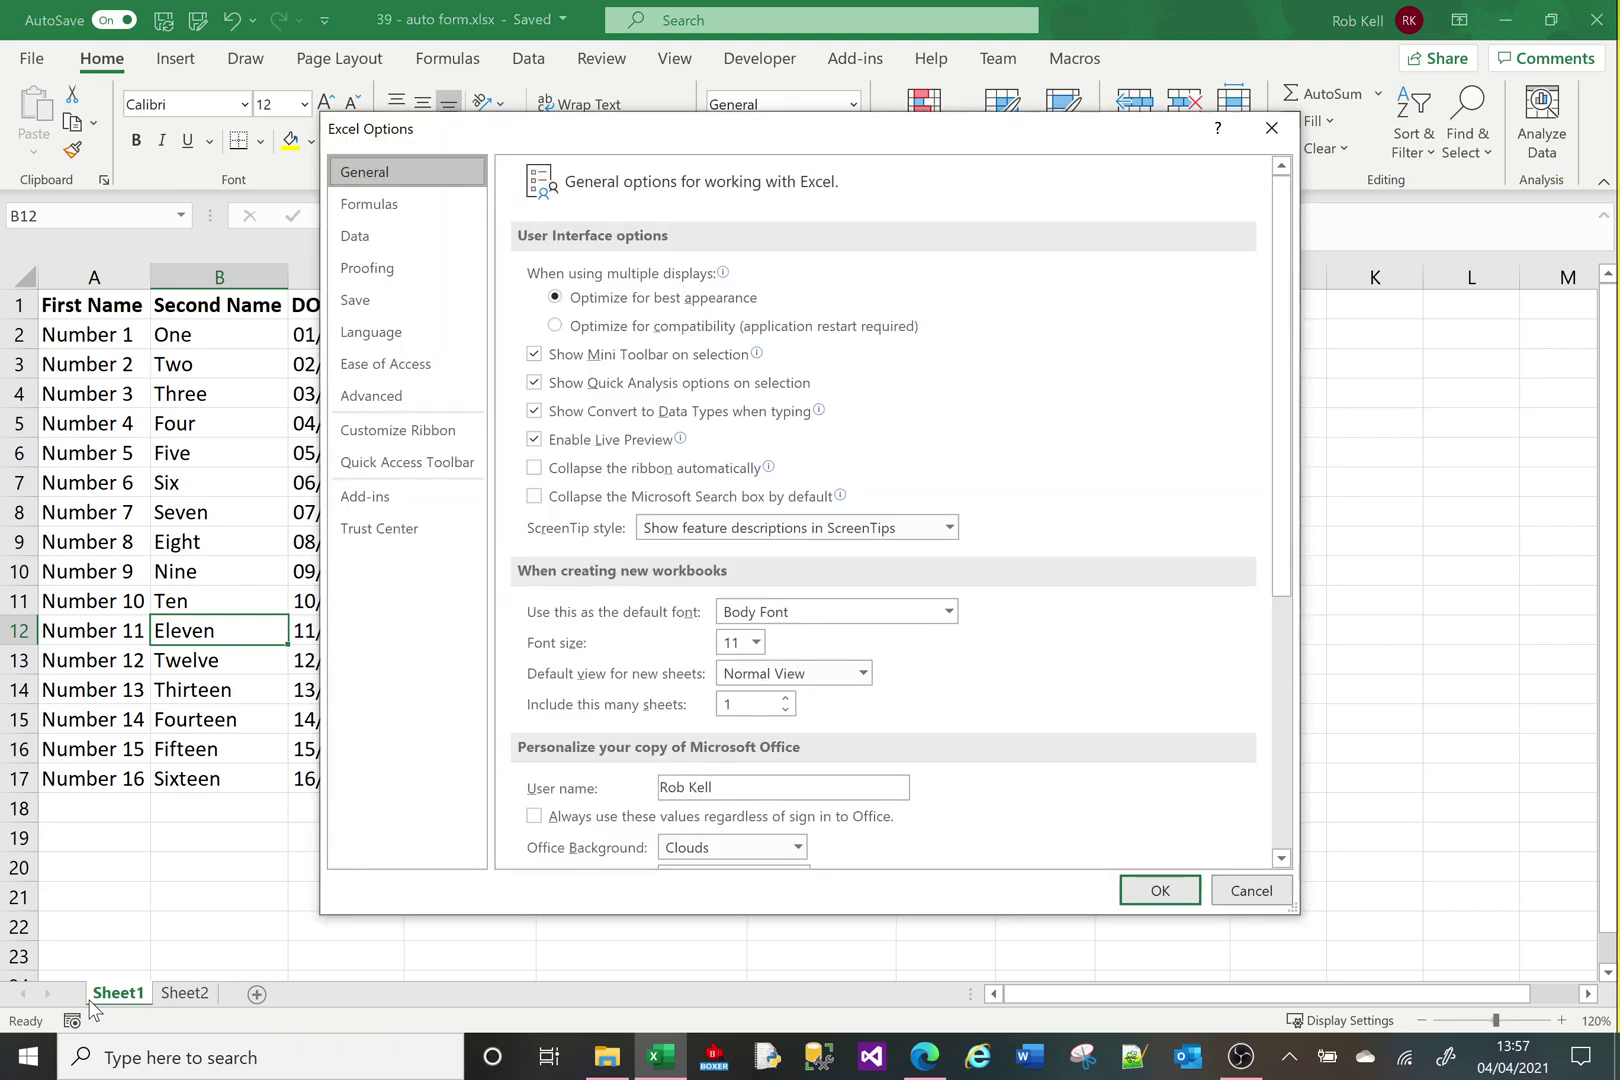
{"action": "left_click", "coordinate": [400, 431]}
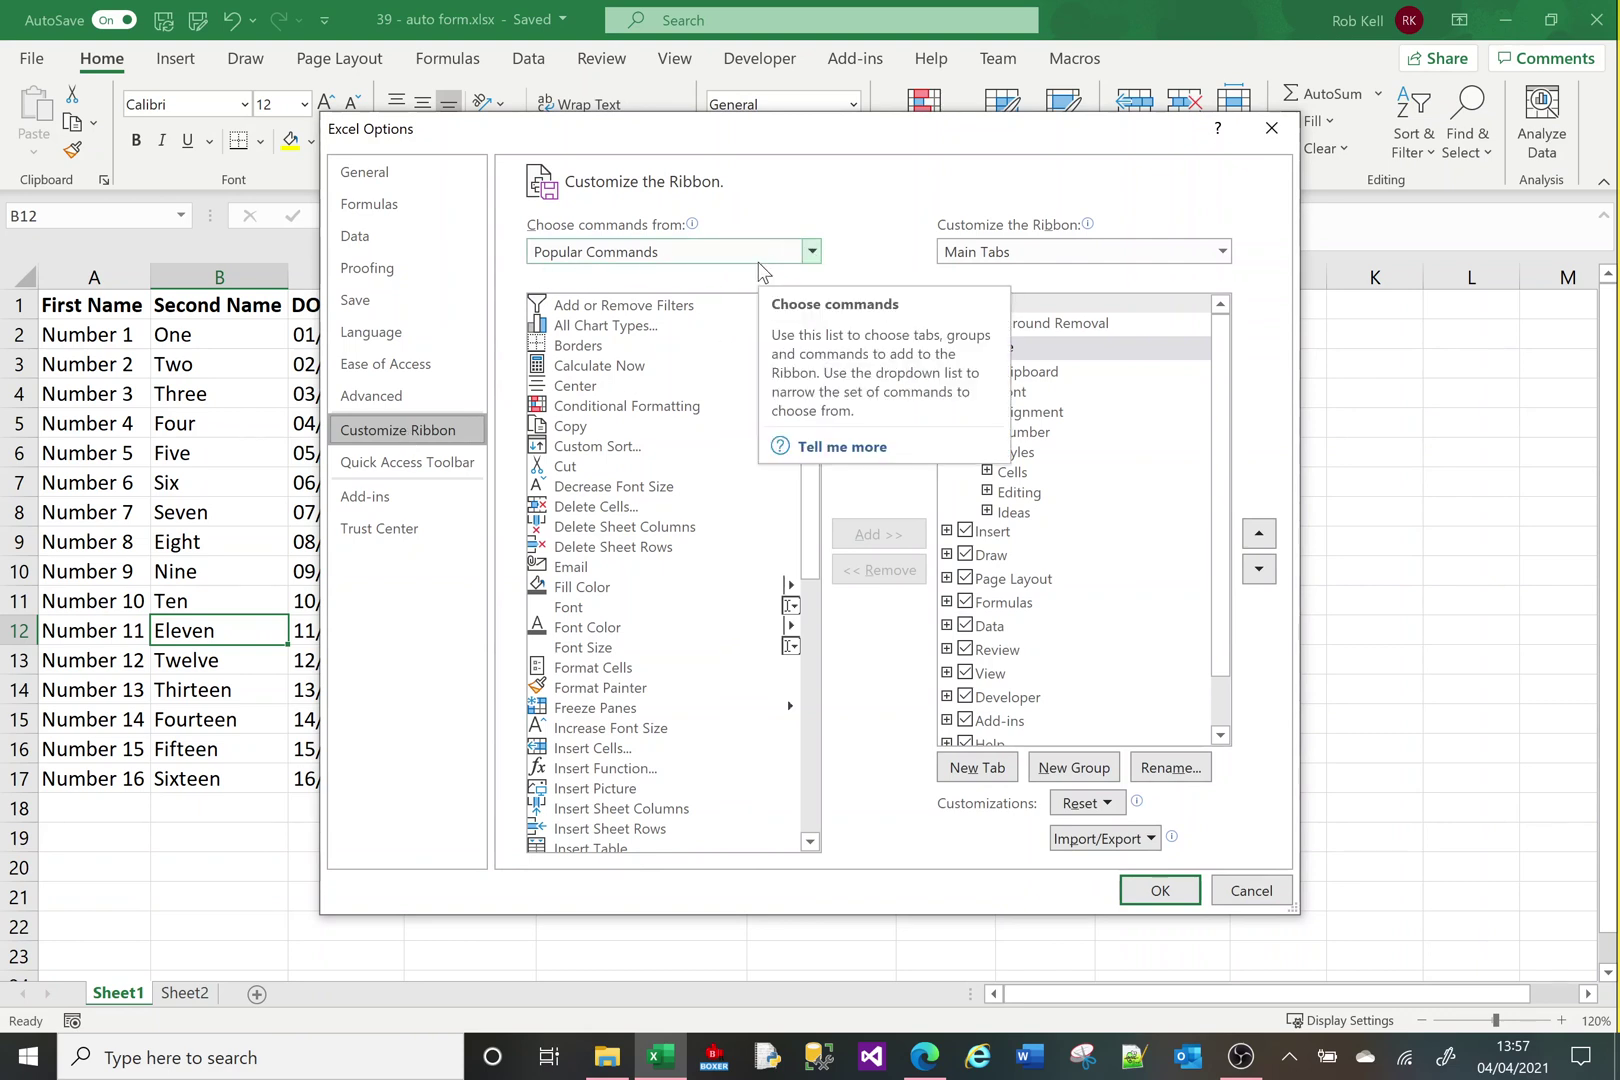
{"action": "left_click", "coordinate": [811, 252]}
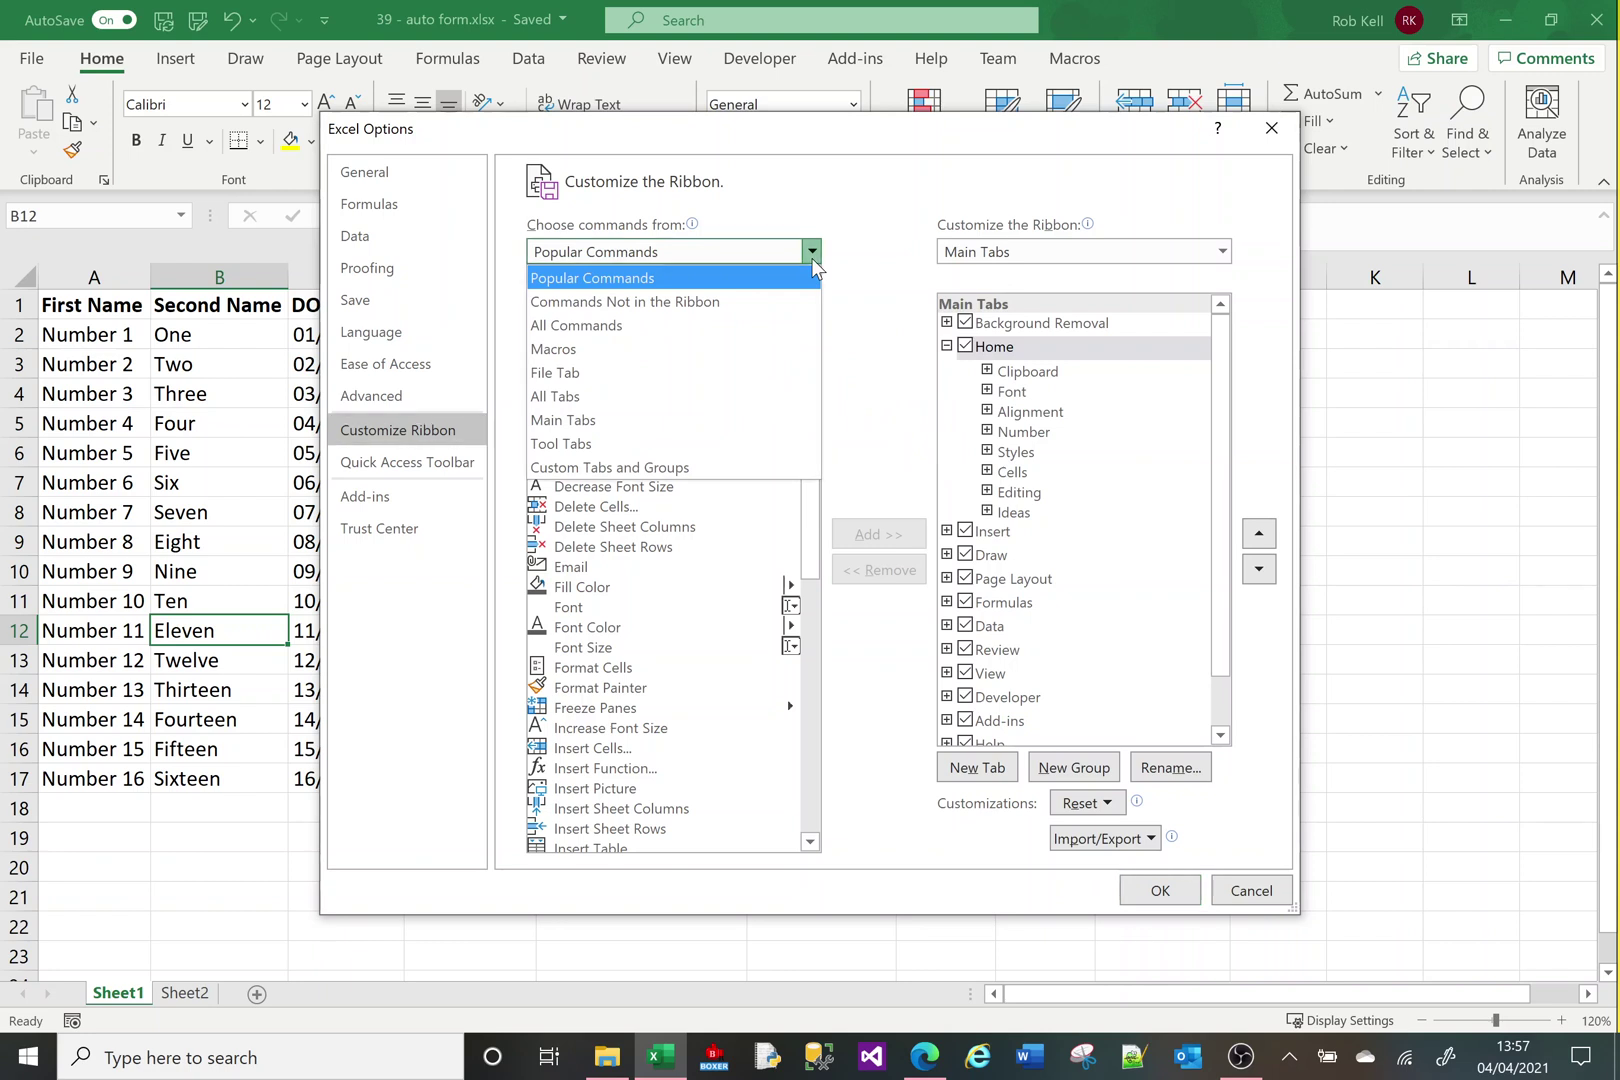
{"action": "key", "text": "Escape"}
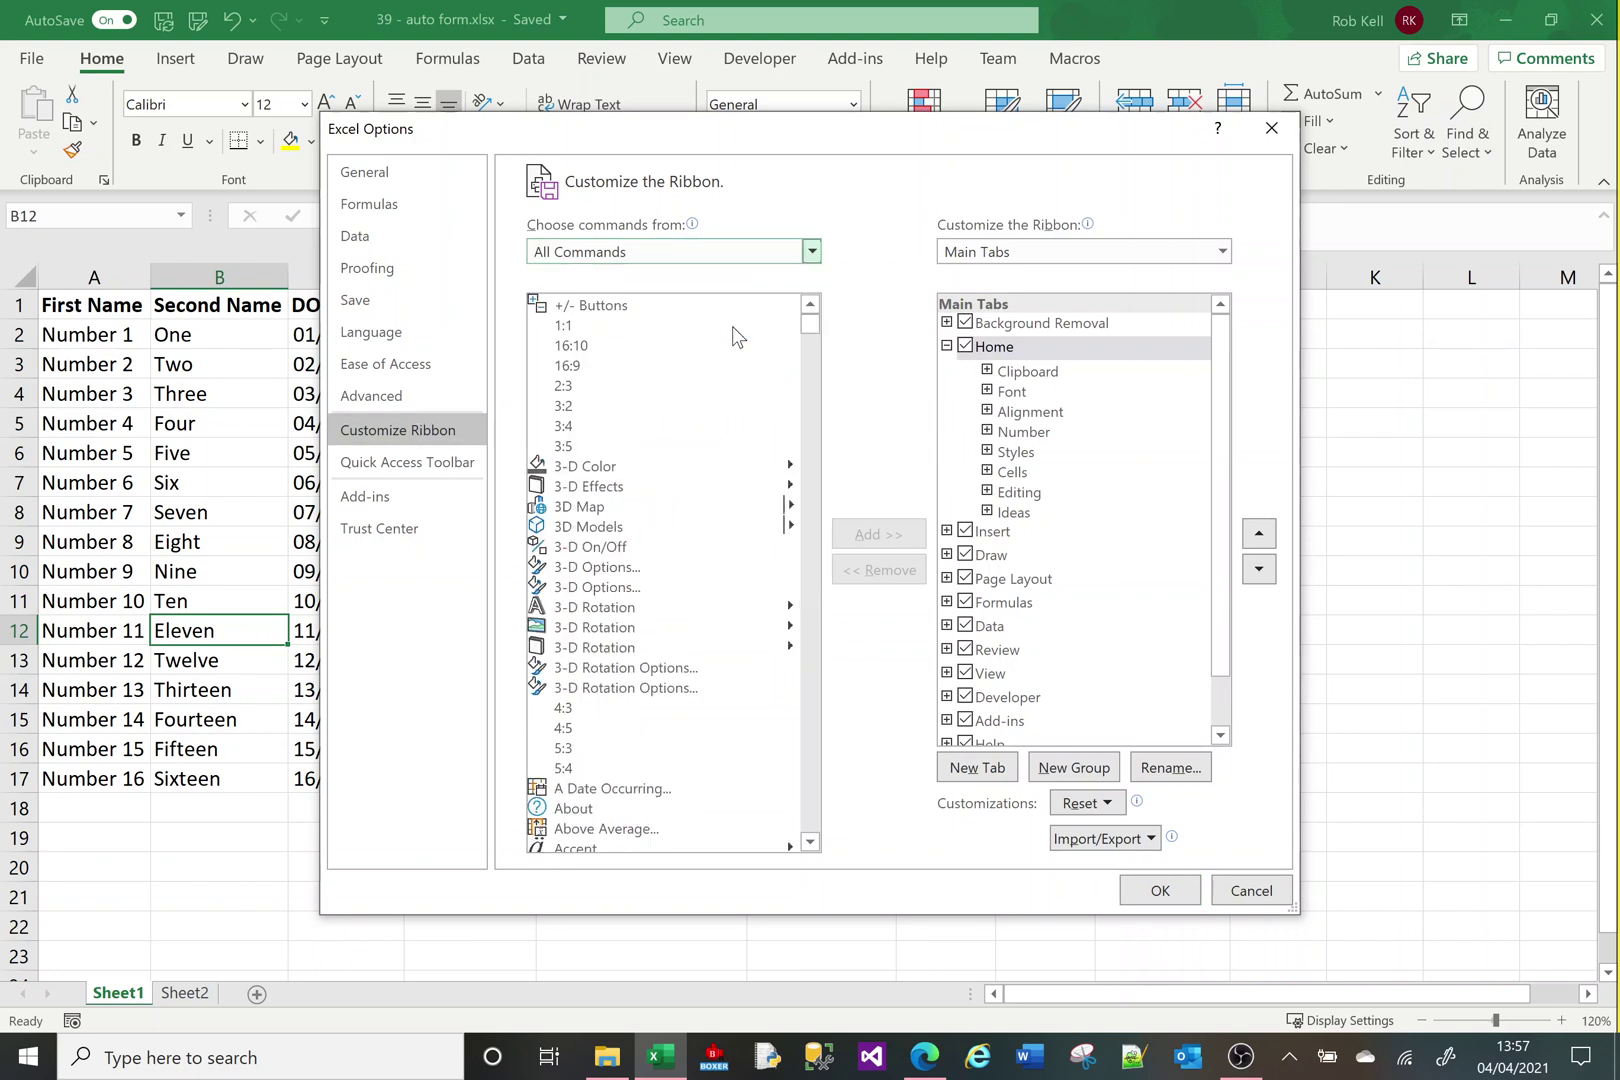
{"action": "left_click_drag", "start_coordinate": [810, 324], "coordinate": [800, 484]}
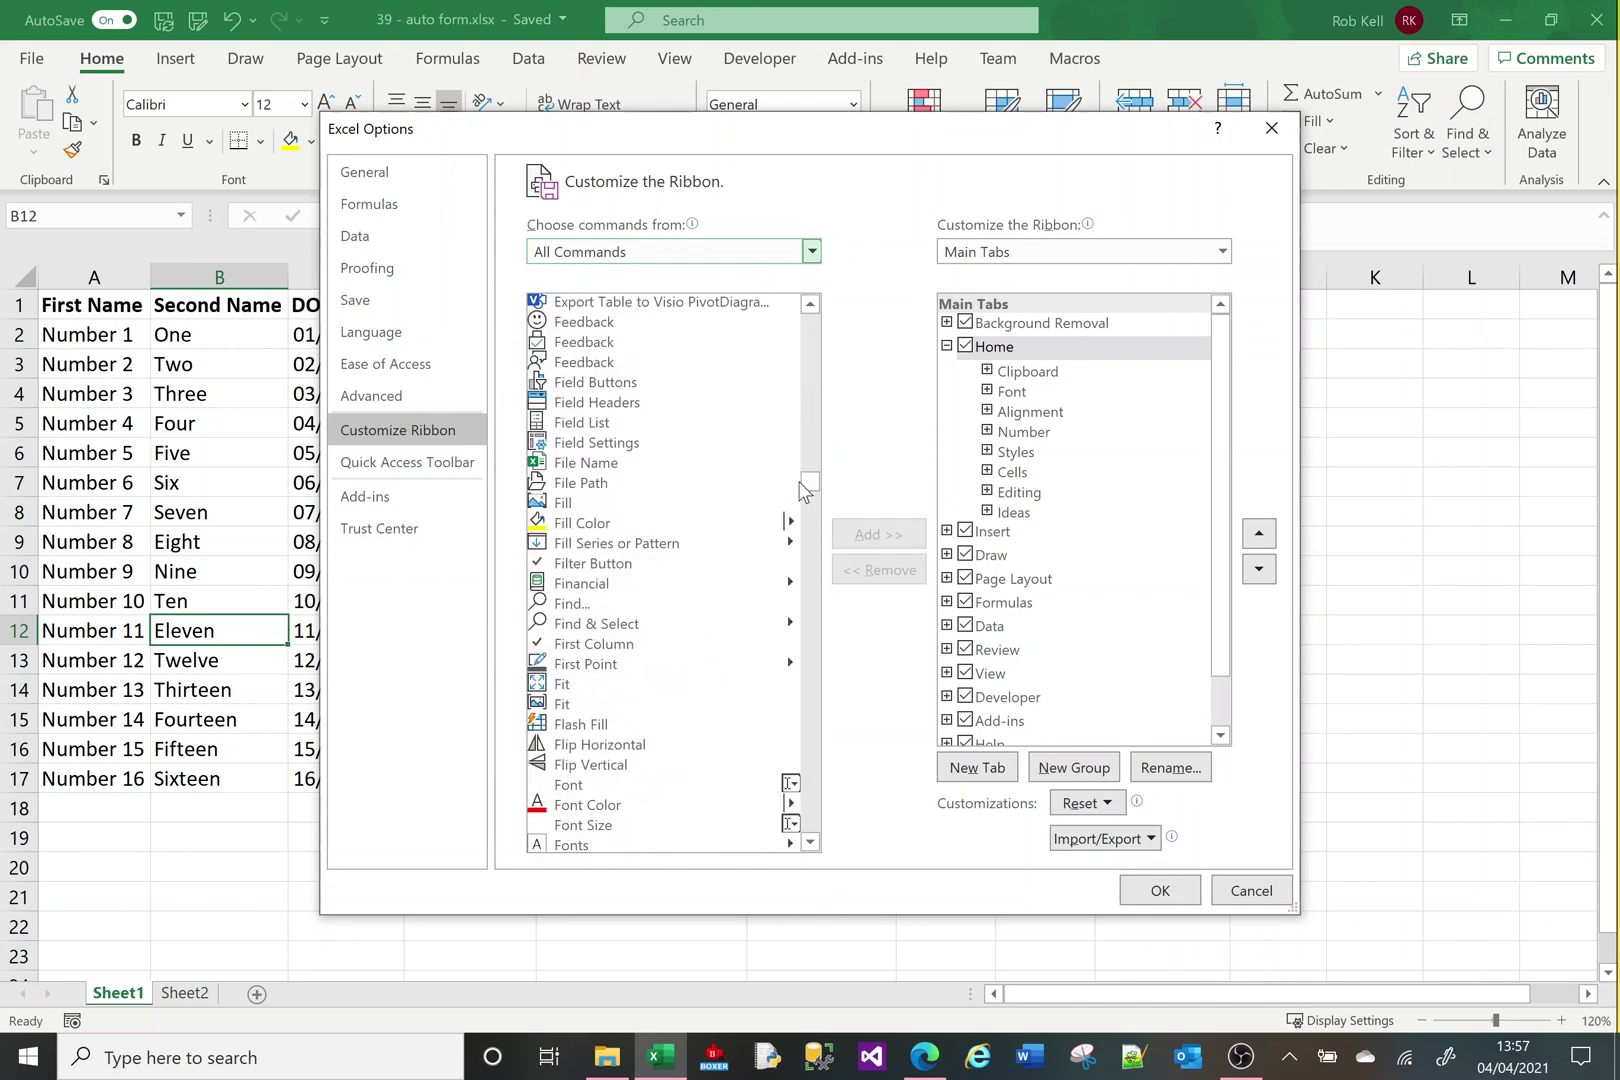
{"action": "scroll", "coordinate": [813, 547], "scroll_direction": "down", "scroll_amount": 9}
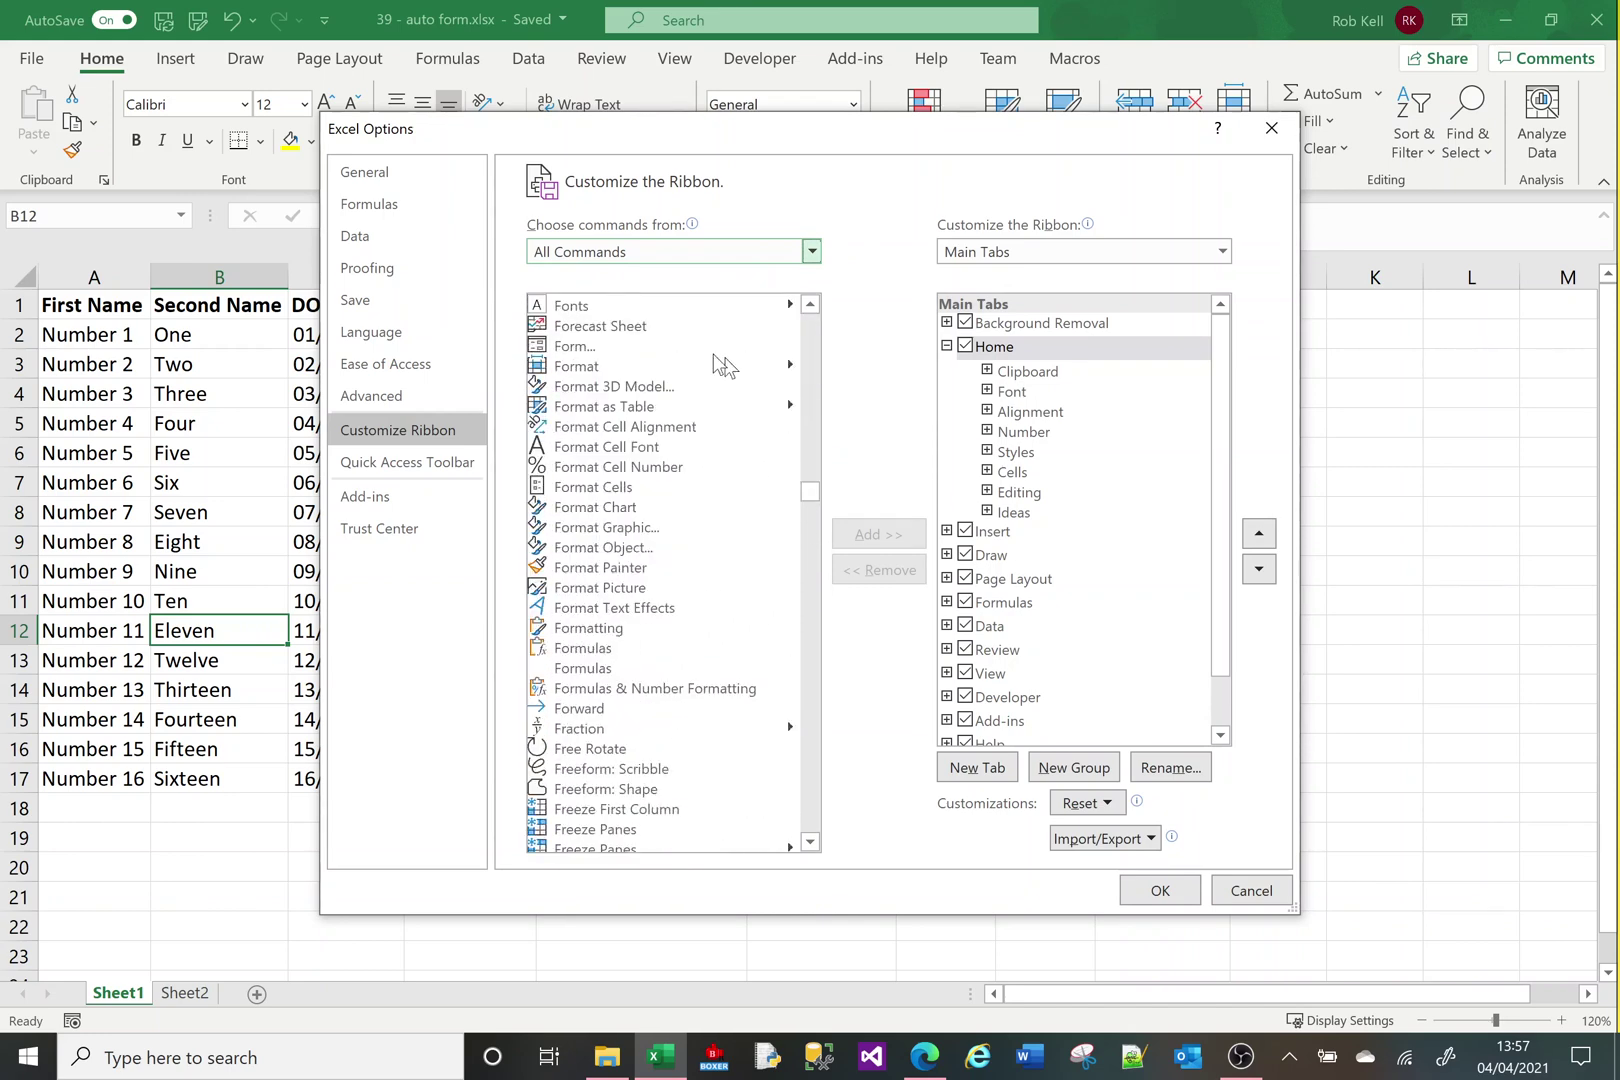
{"action": "left_click", "coordinate": [578, 350]}
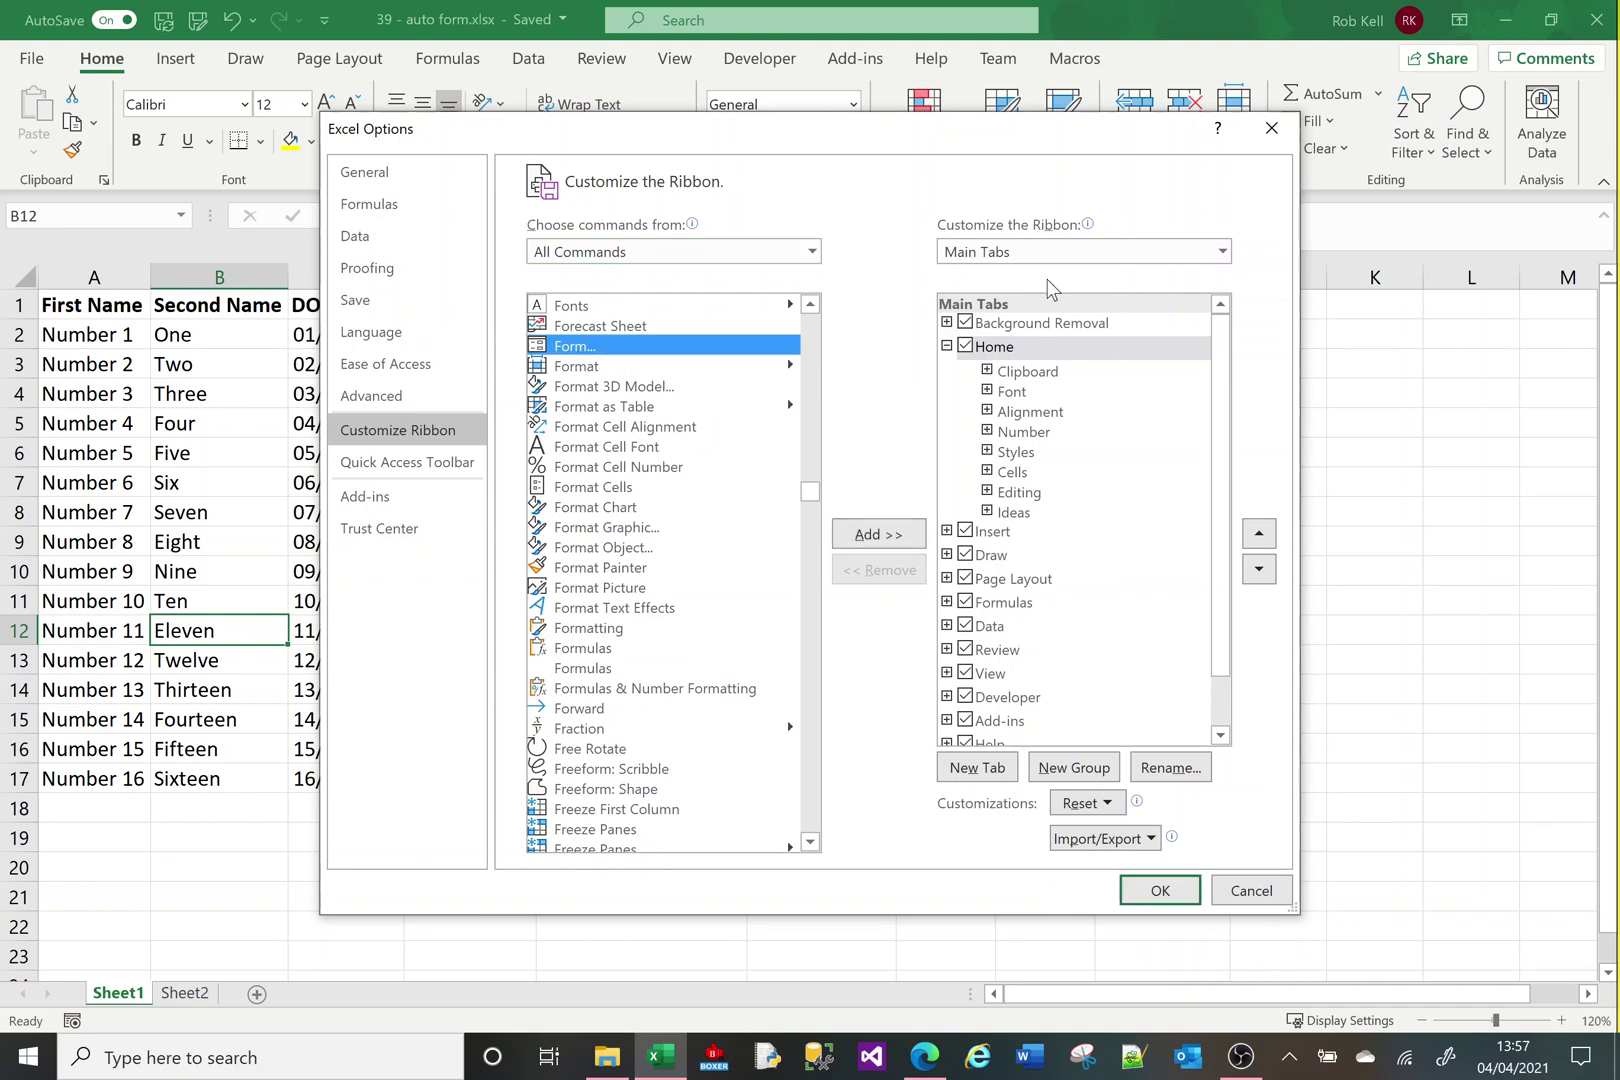
Check for the Form command in the custom Macros group of the Macros tab and accept the ribbon options.
{"action": "left_click", "coordinate": [946, 346]}
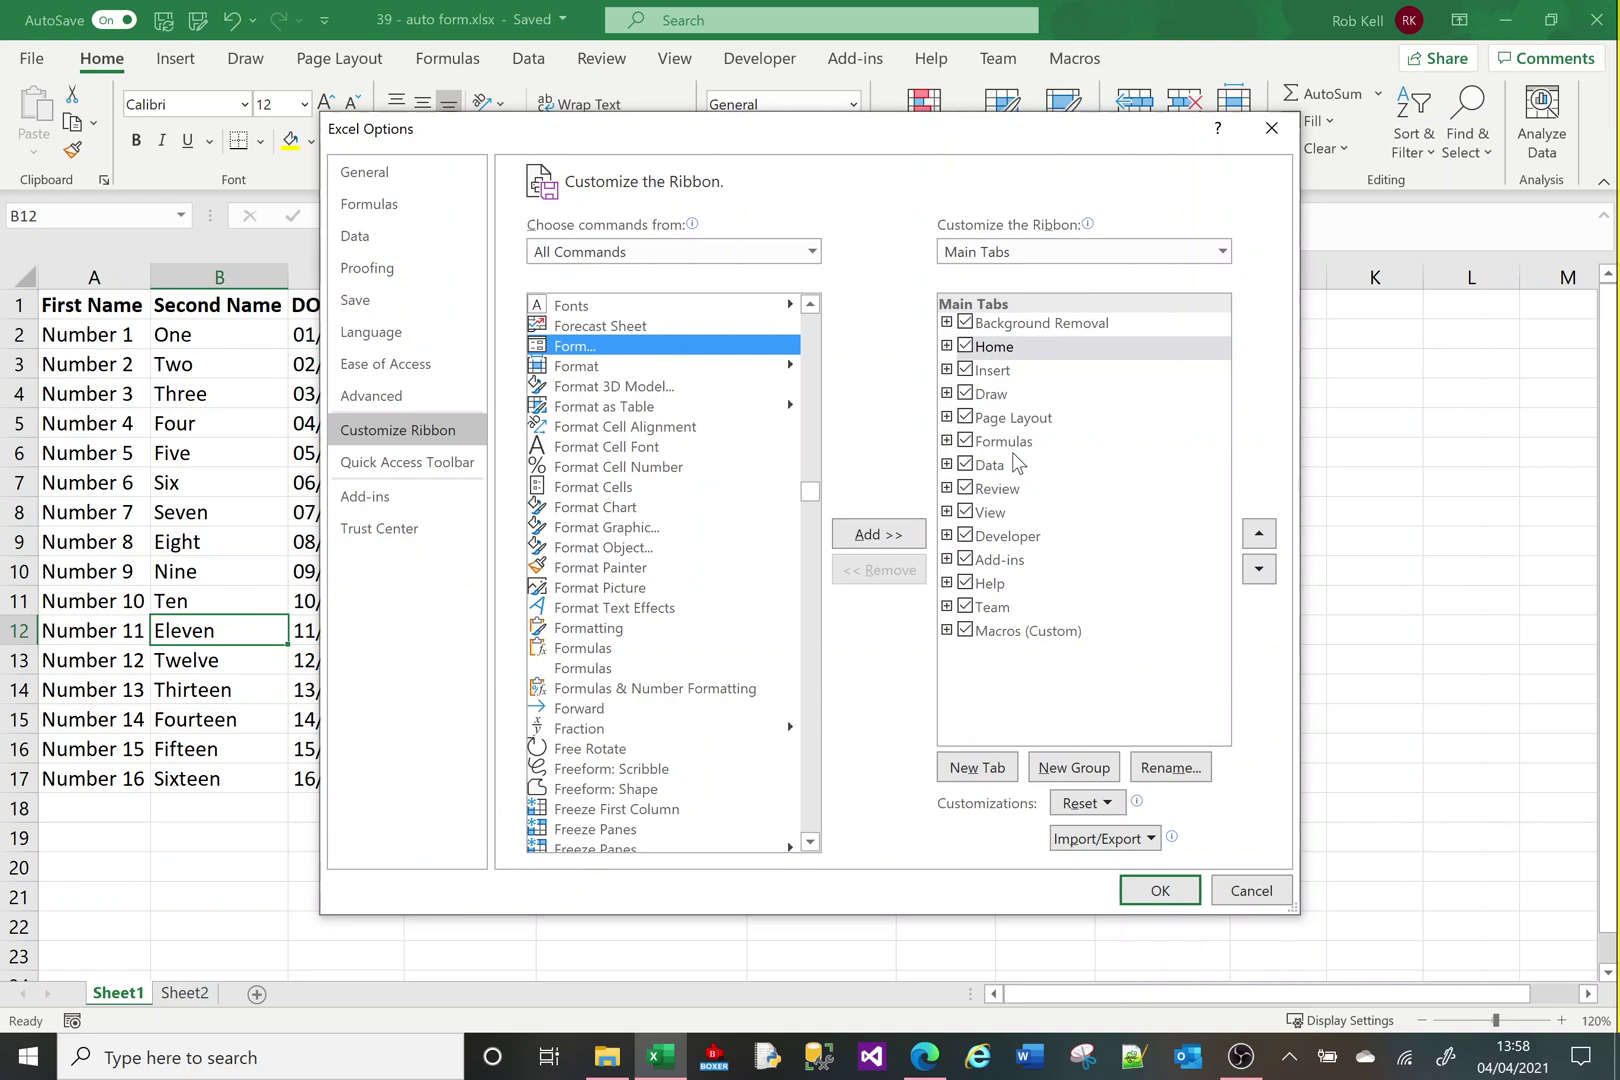
{"action": "left_click", "coordinate": [946, 630]}
{"action": "left_click", "coordinate": [986, 655]}
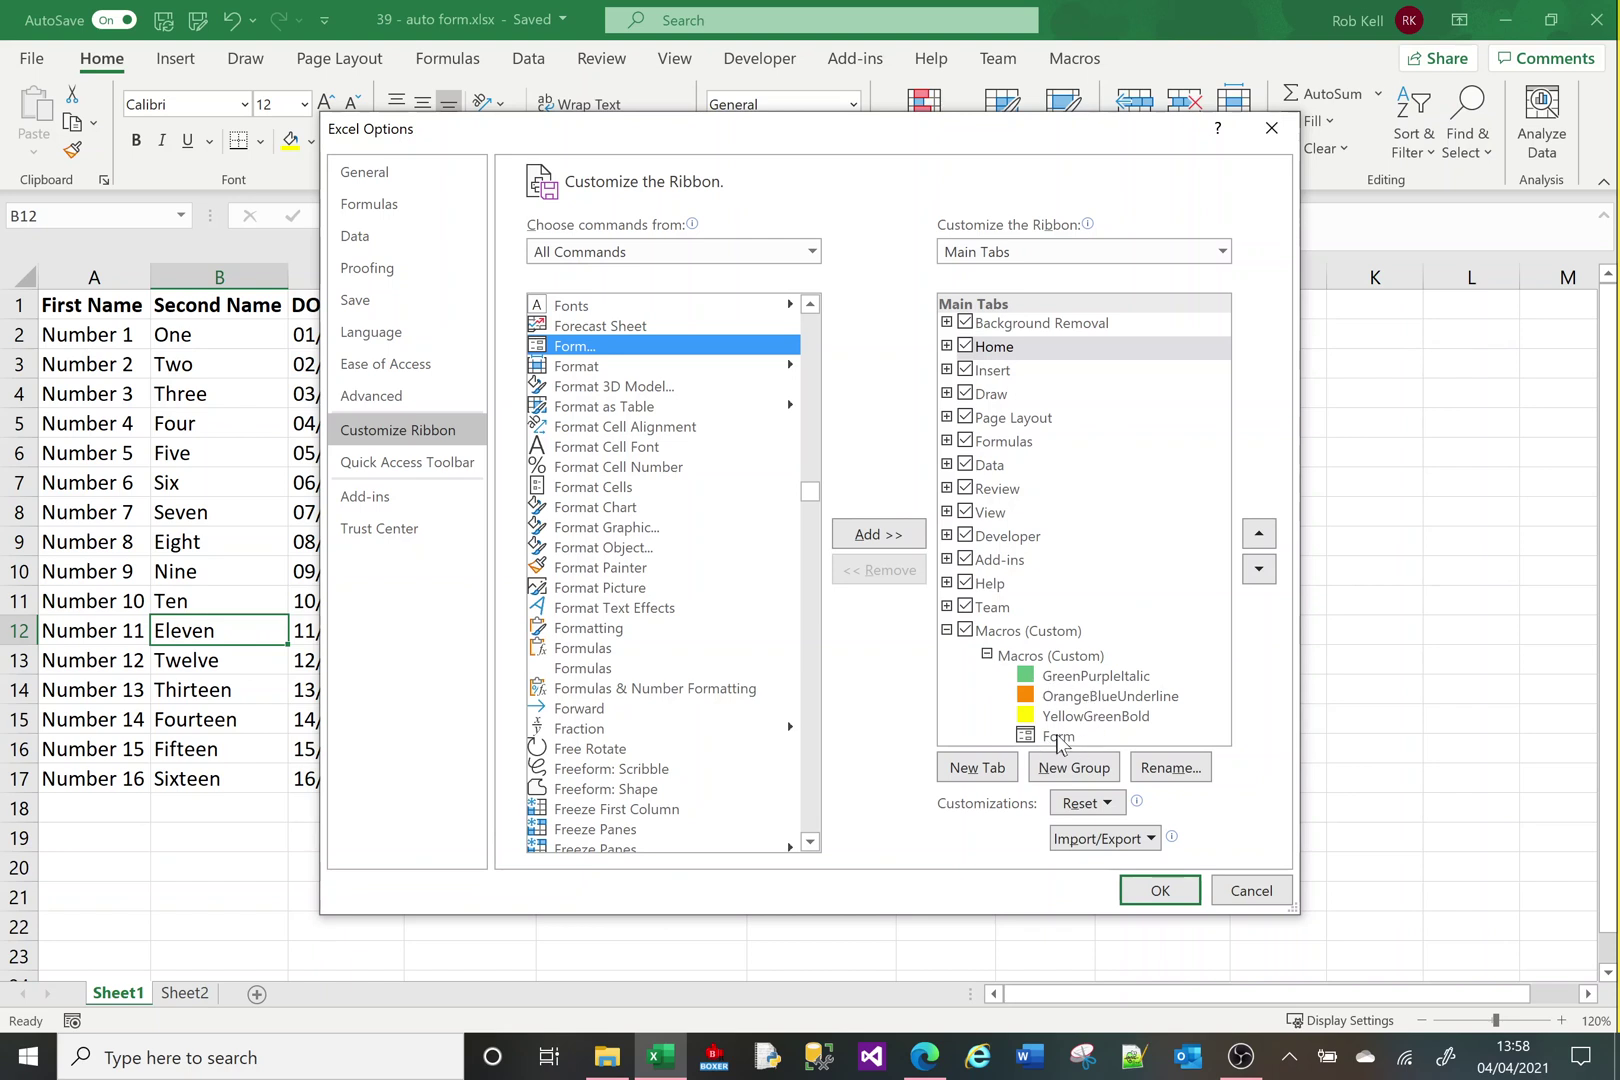
{"action": "left_click", "coordinate": [1058, 738]}
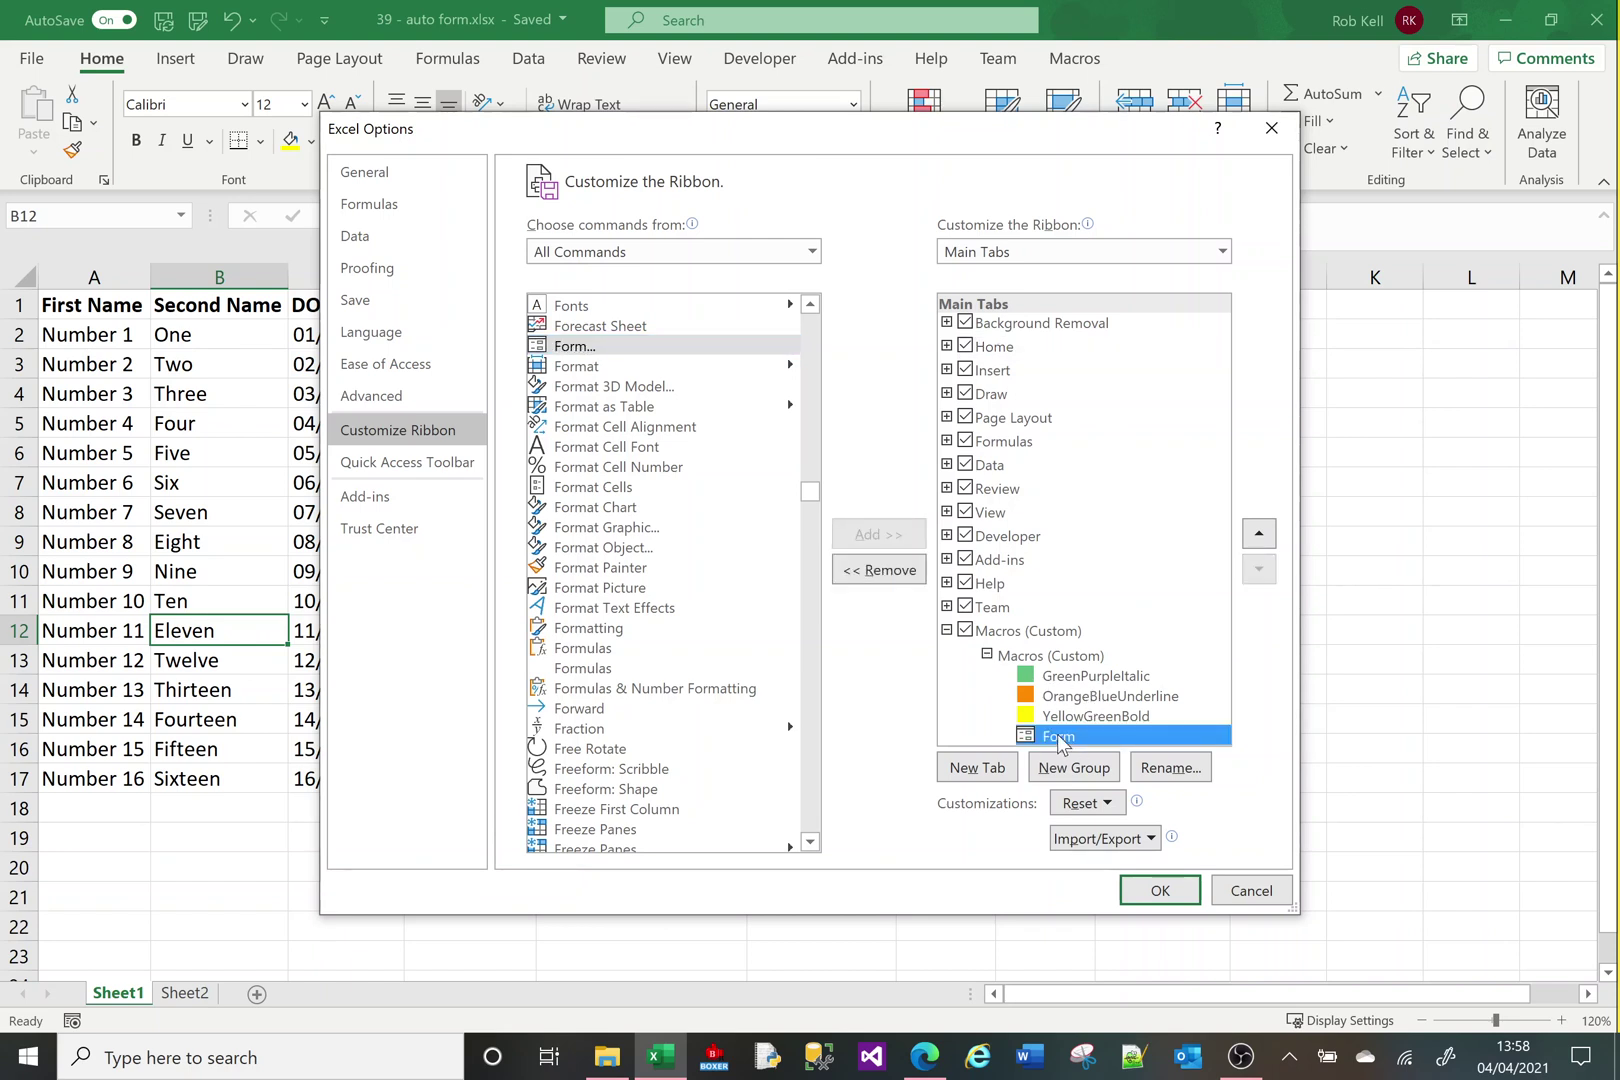
{"action": "left_click", "coordinate": [1058, 660]}
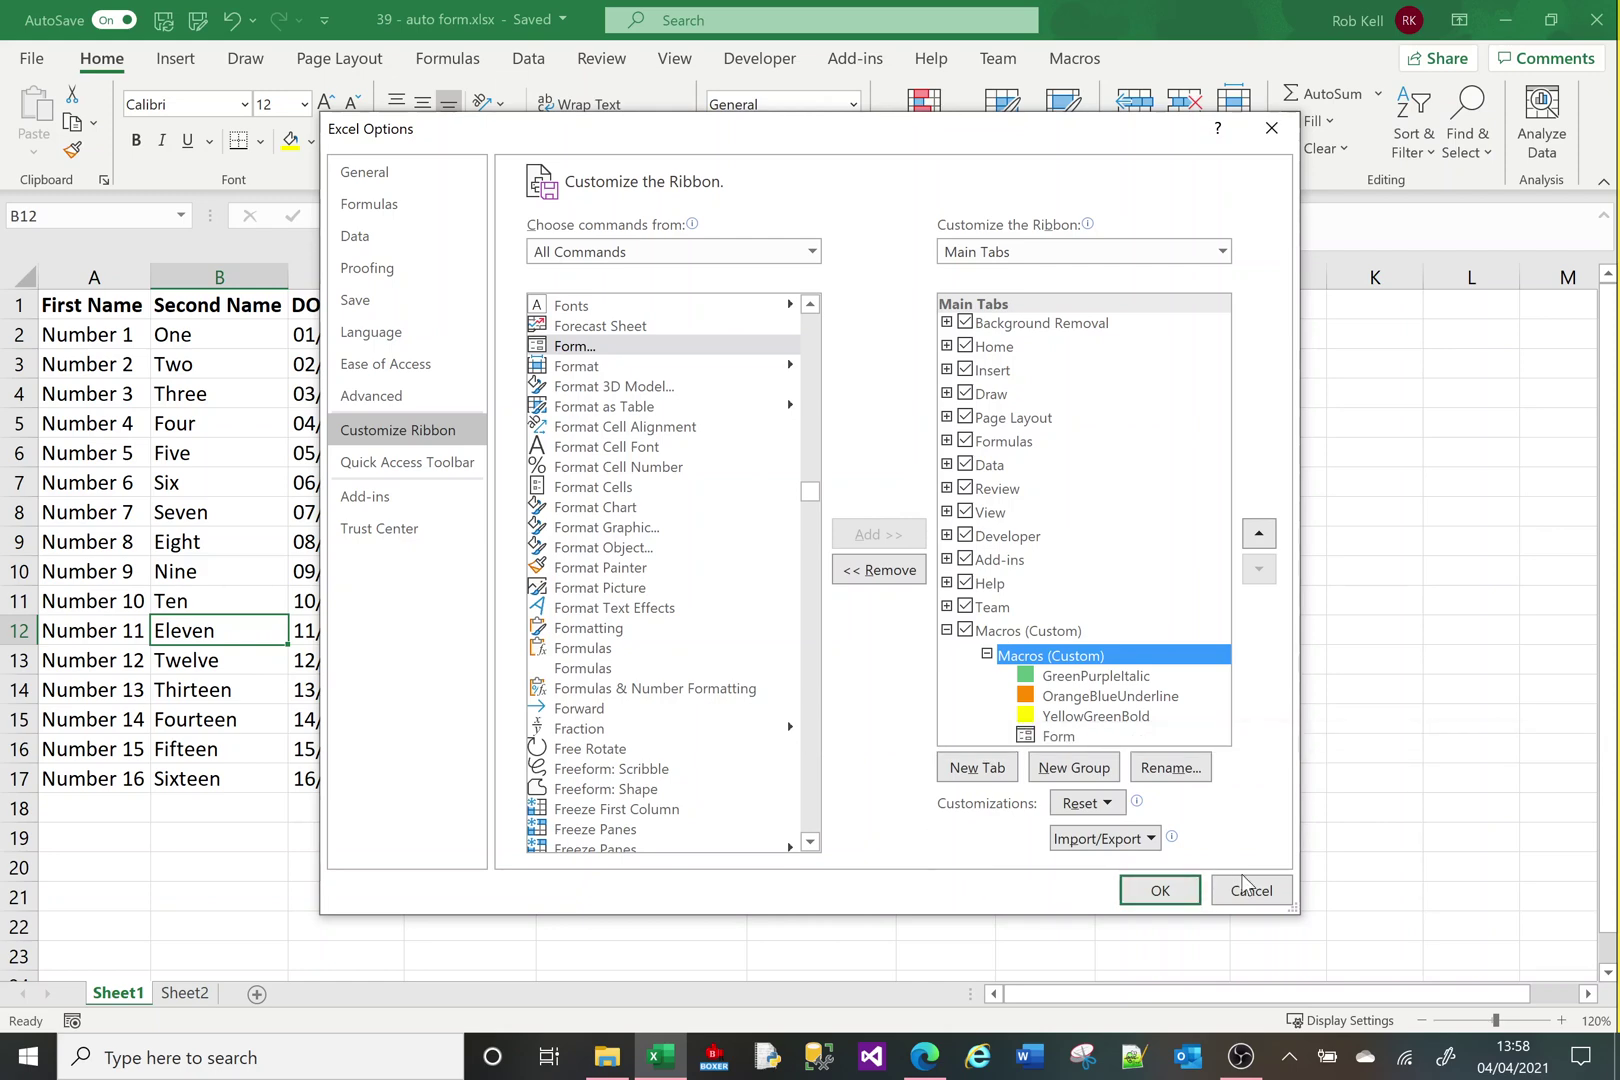
{"action": "left_click", "coordinate": [1190, 889]}
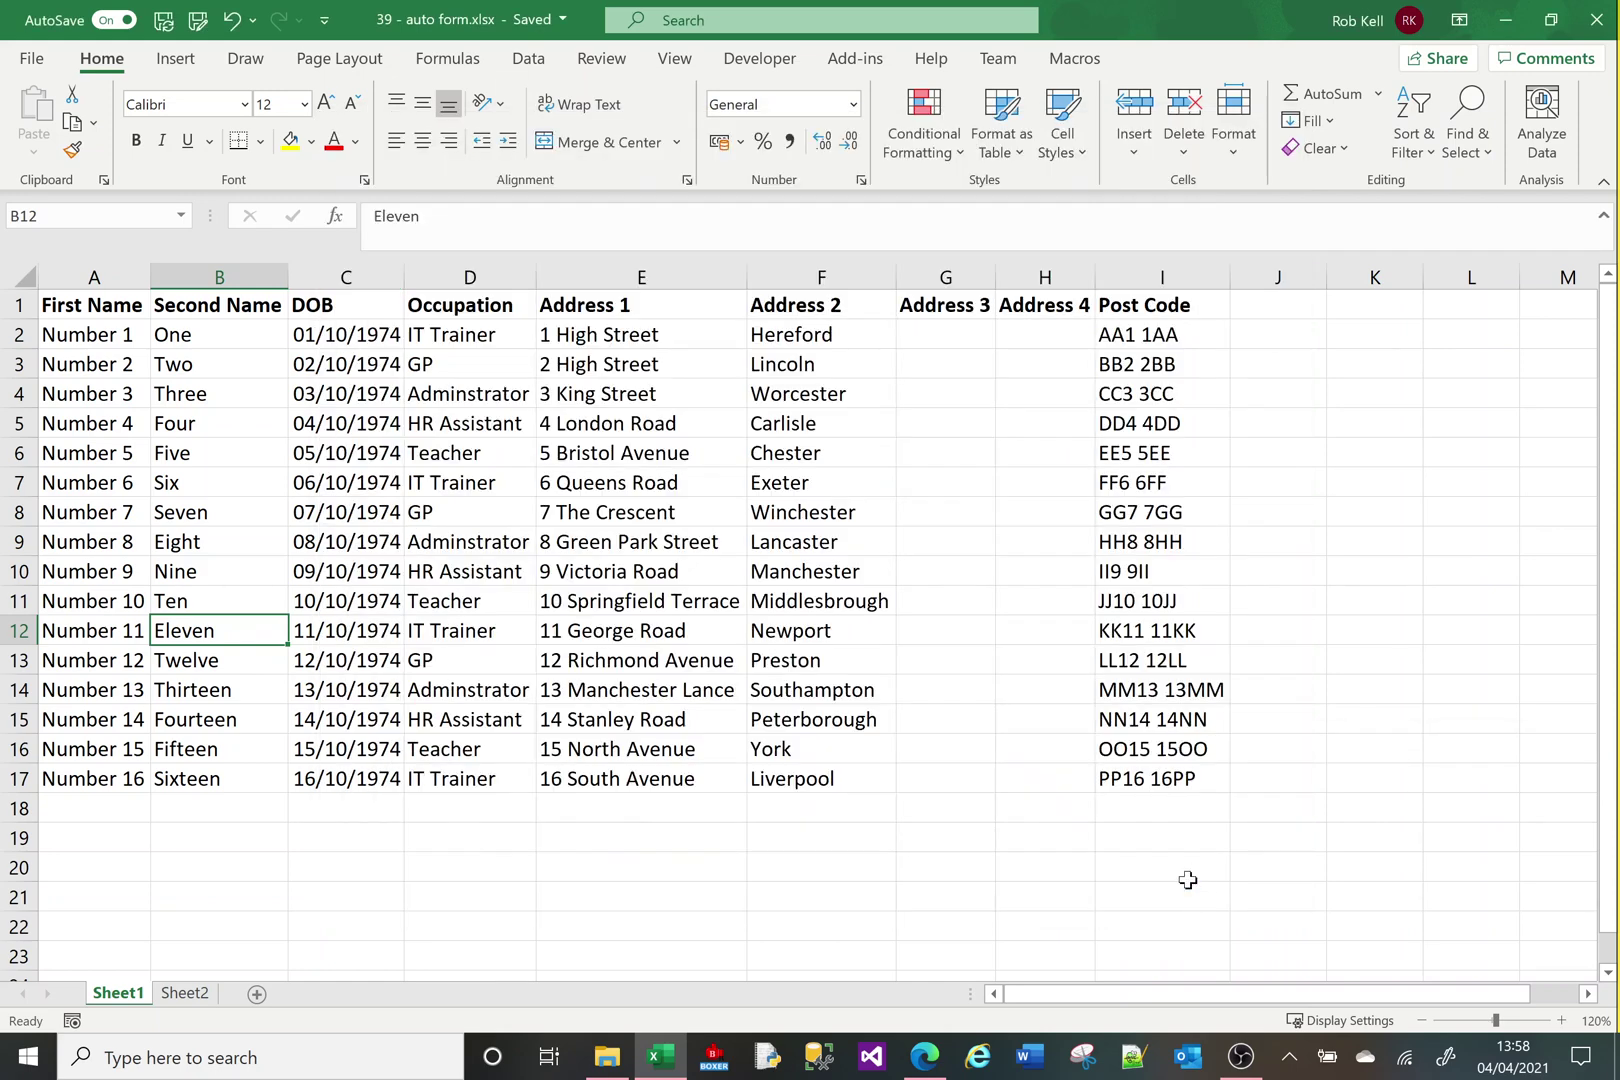
Open the data form for the Sheet1 table from cell E8, review its fields and close it.
{"action": "left_click", "coordinate": [1074, 59]}
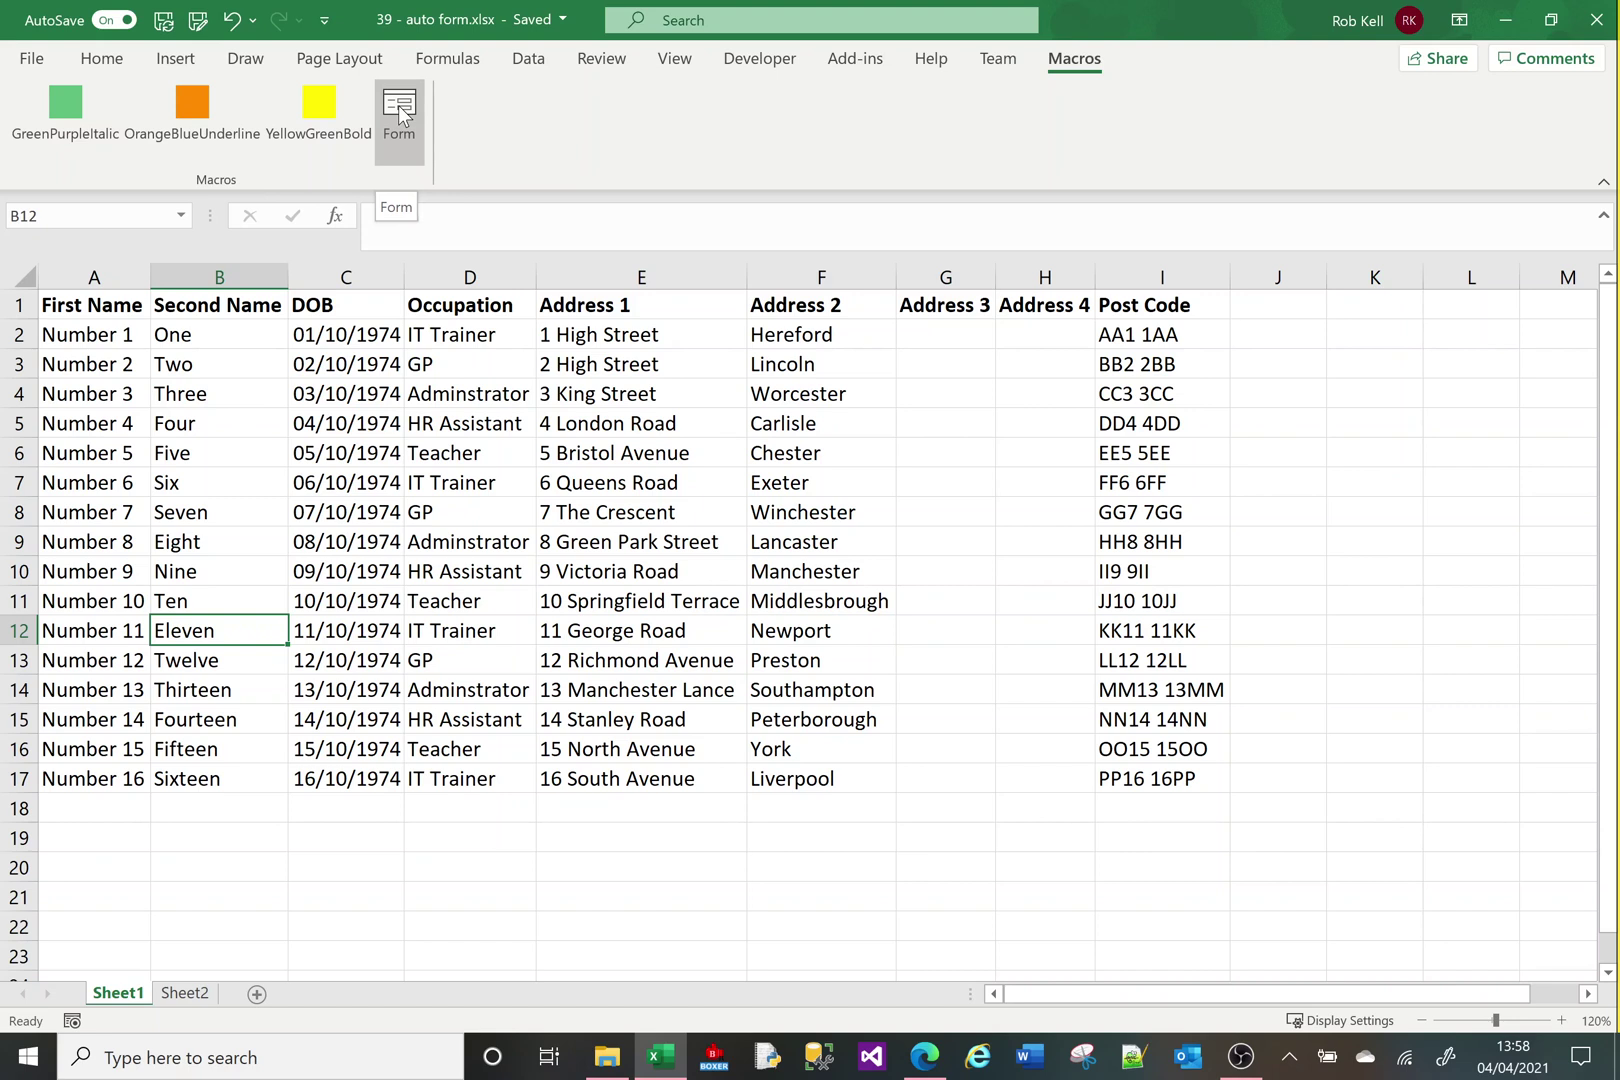
{"action": "left_click", "coordinate": [563, 432]}
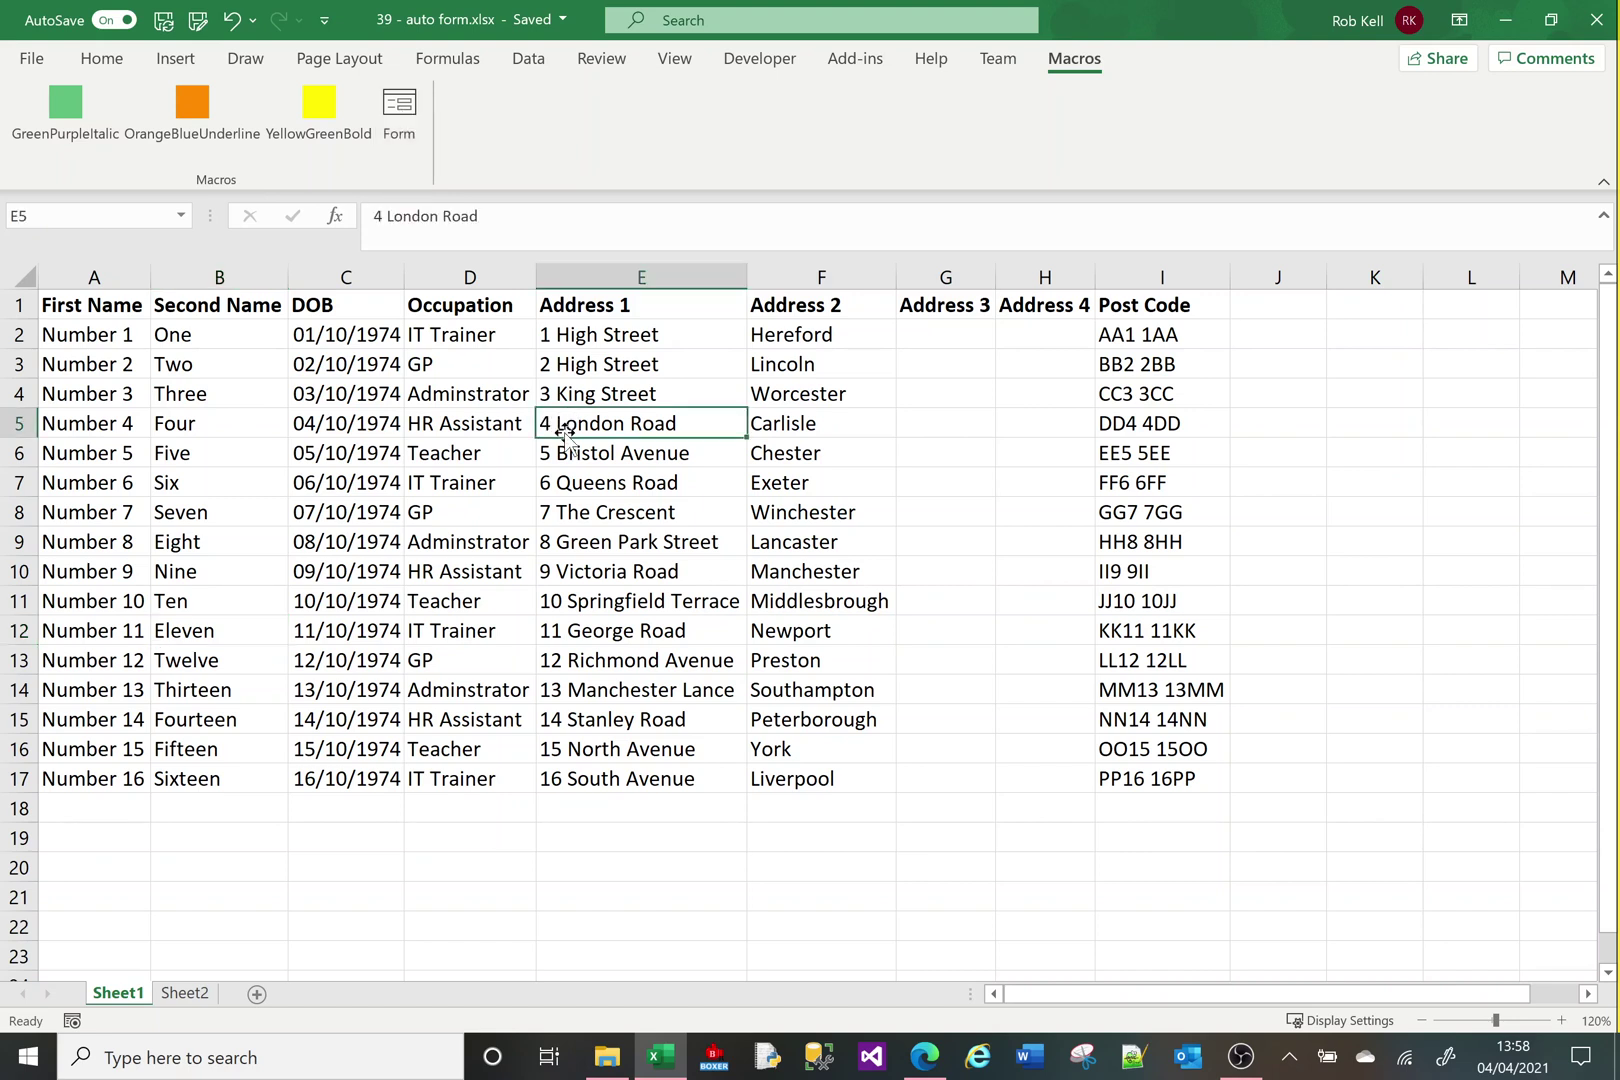
{"action": "left_click", "coordinate": [424, 412]}
{"action": "left_click", "coordinate": [621, 516]}
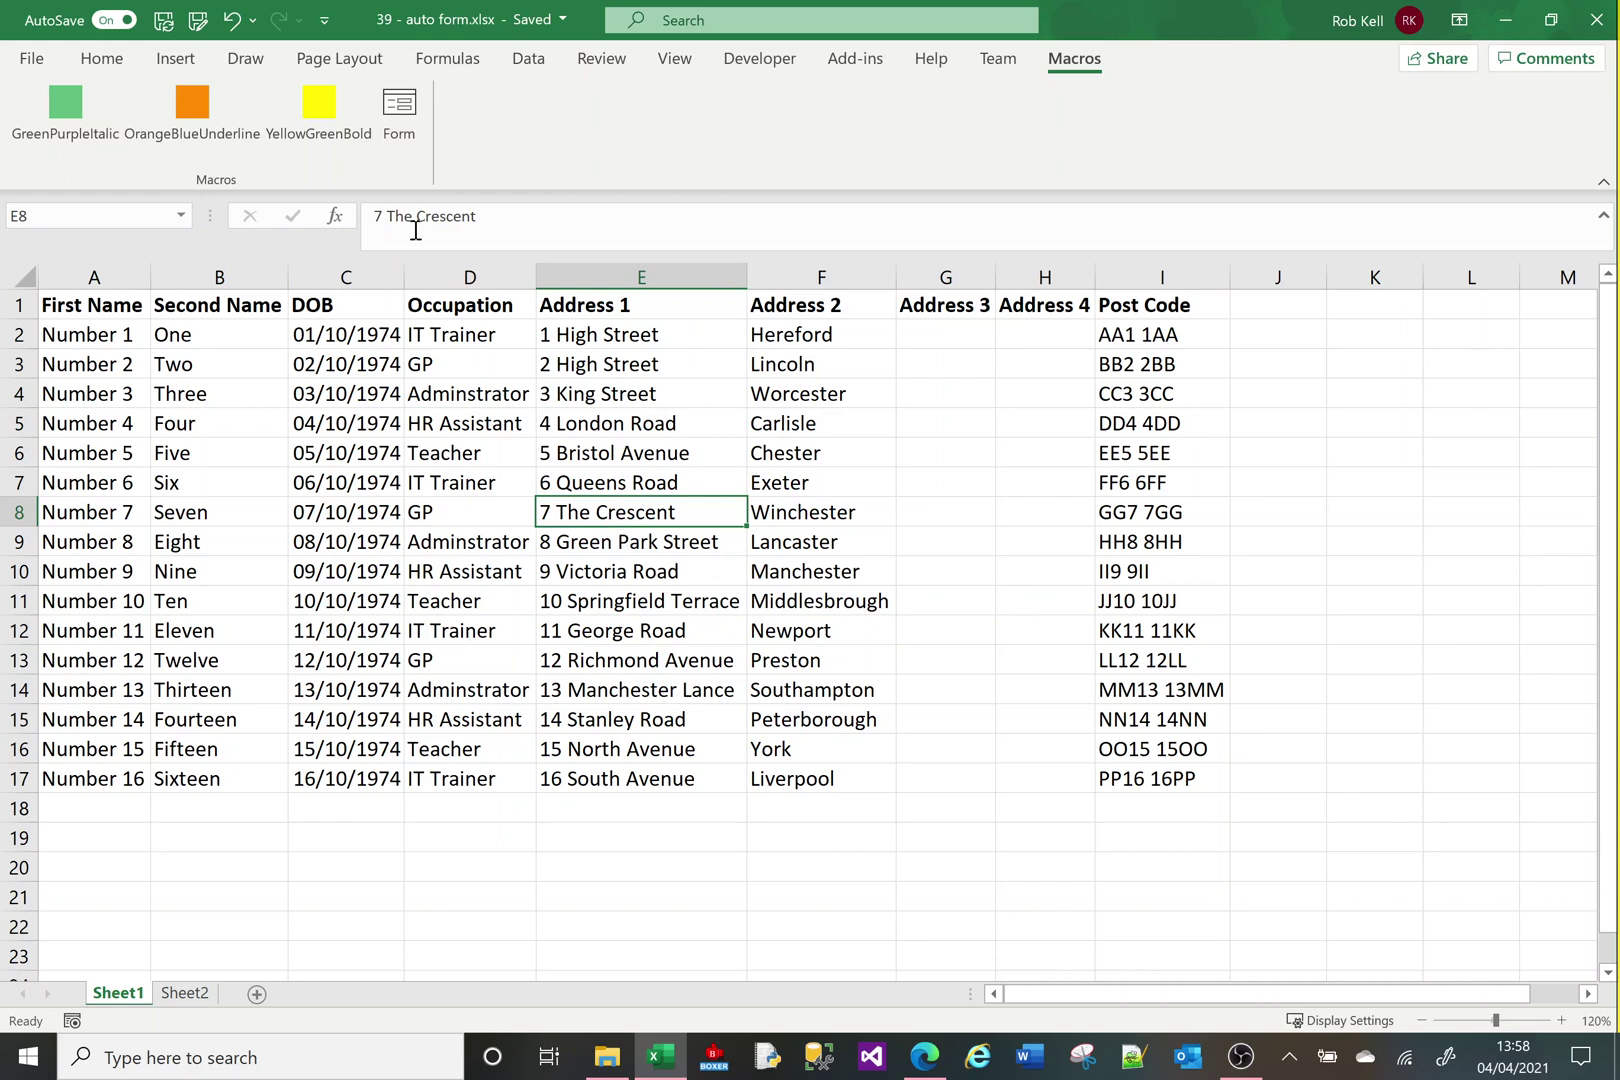
{"action": "left_click", "coordinate": [391, 108]}
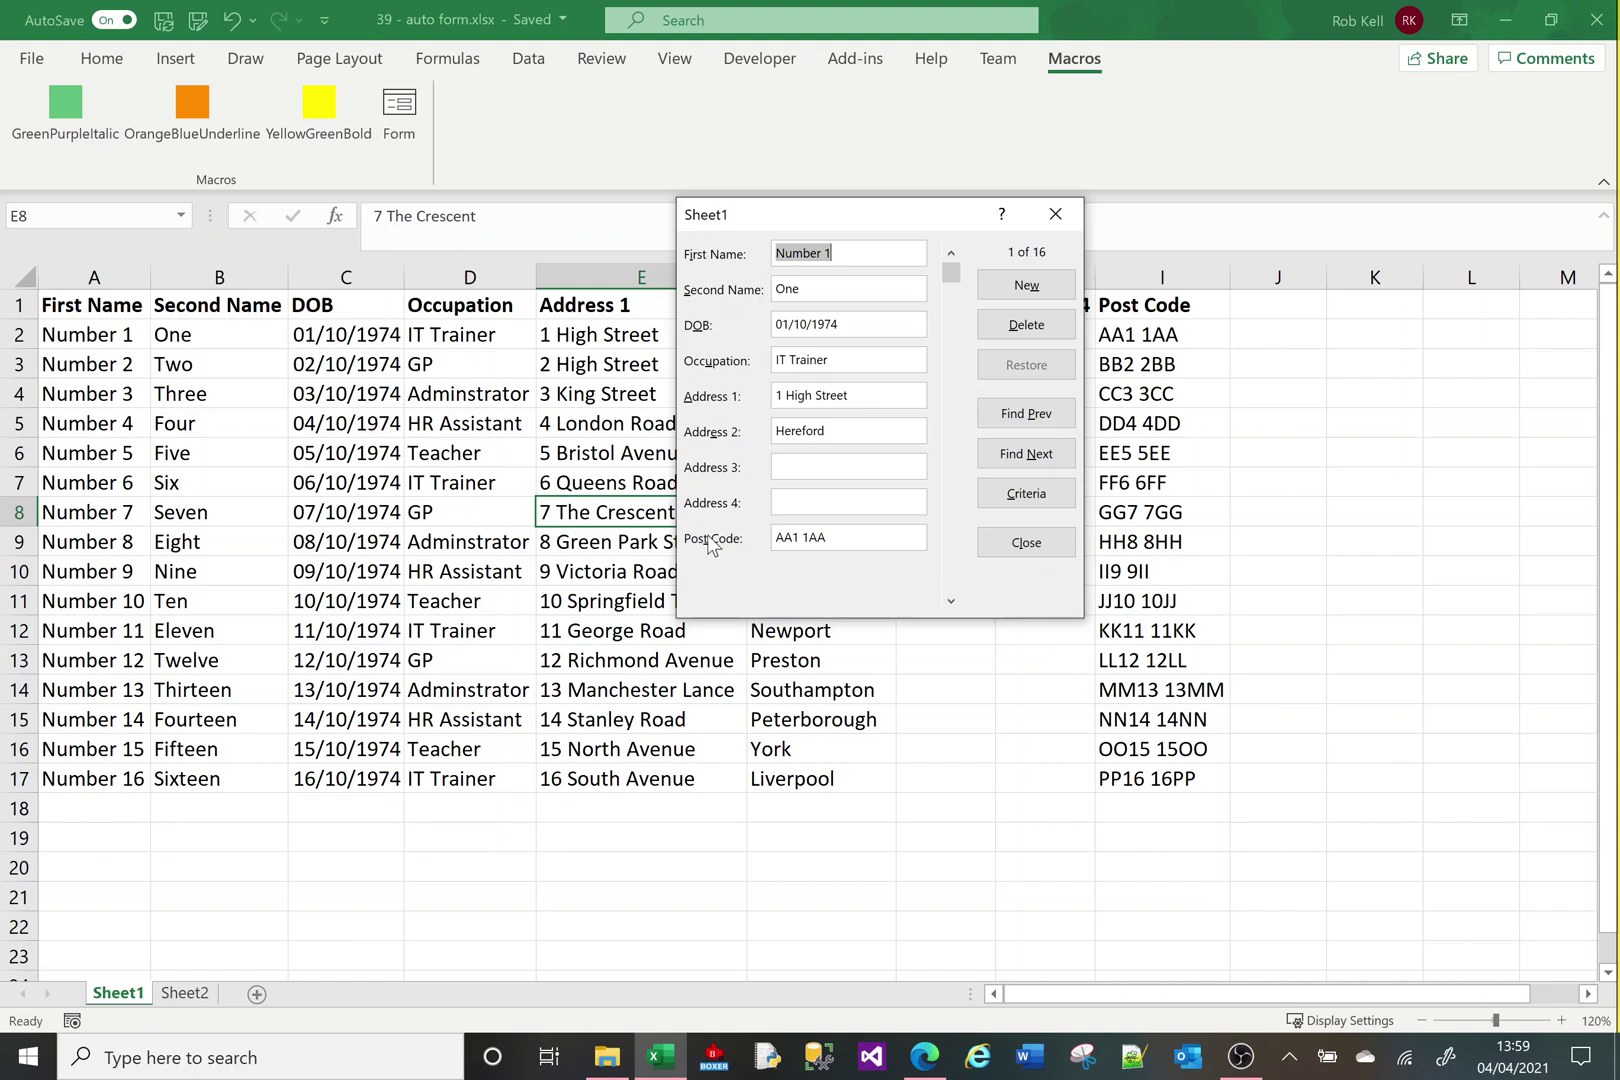
{"action": "left_click", "coordinate": [1023, 549]}
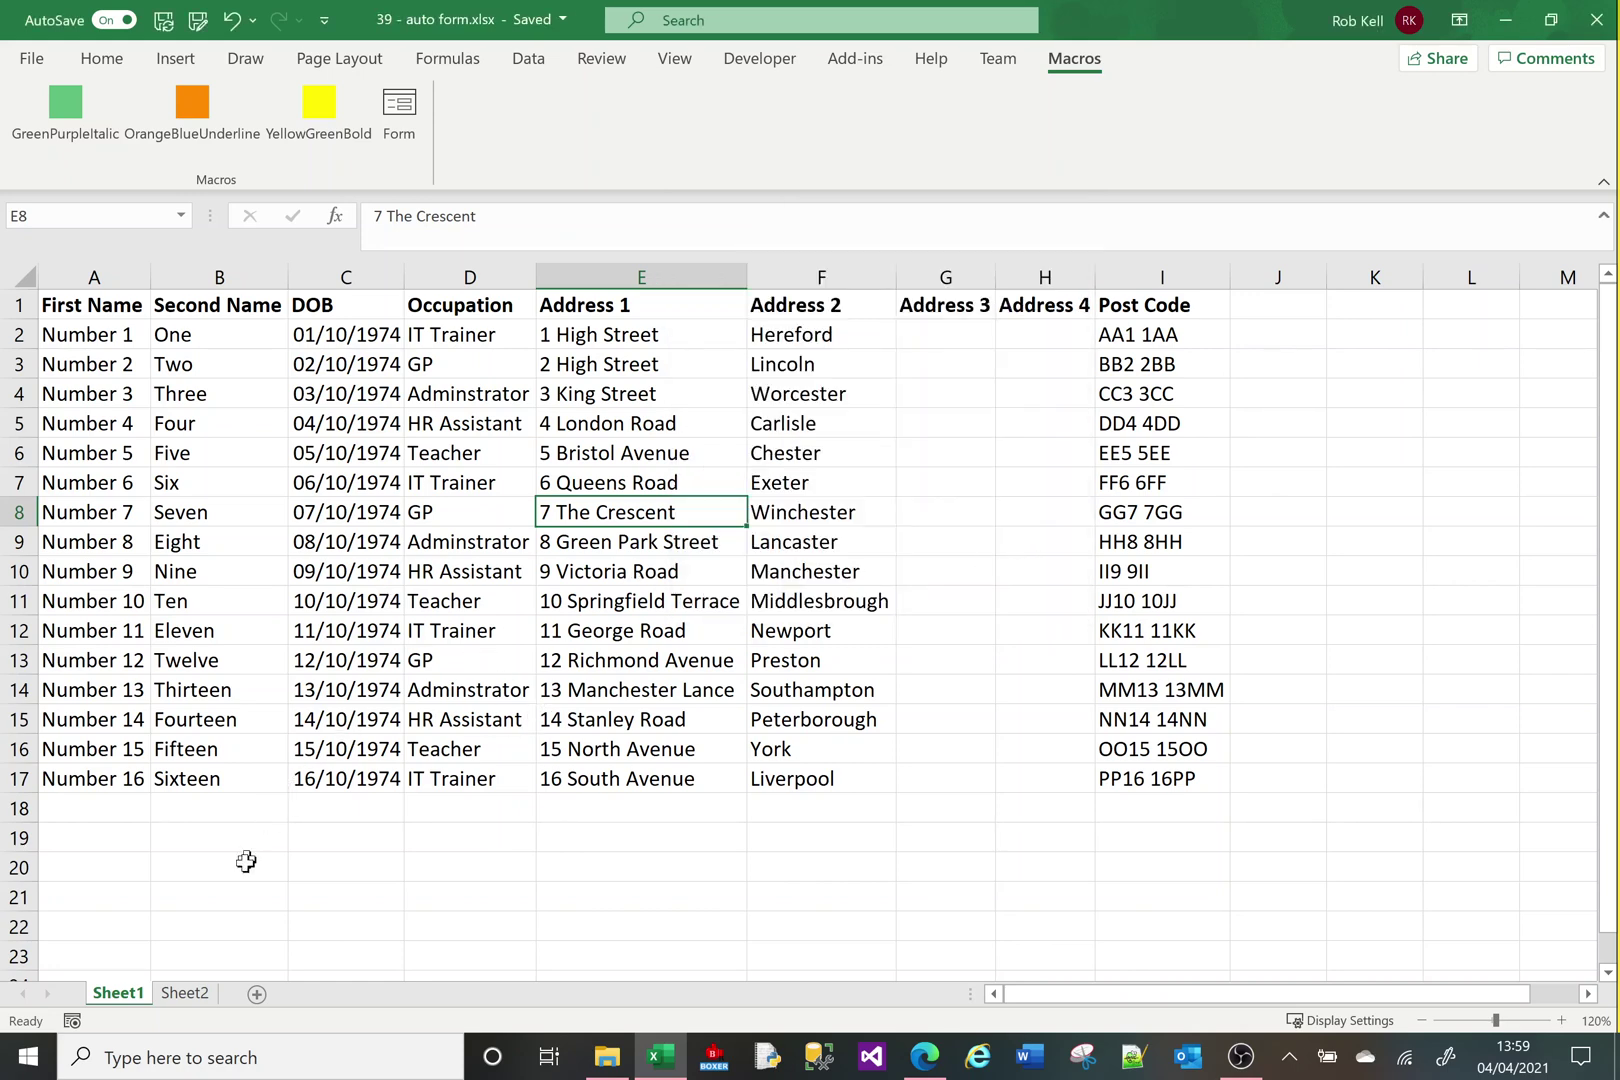
Switch to Sheet2, open the data form from cell G6 and close it.
{"action": "left_click", "coordinate": [185, 994]}
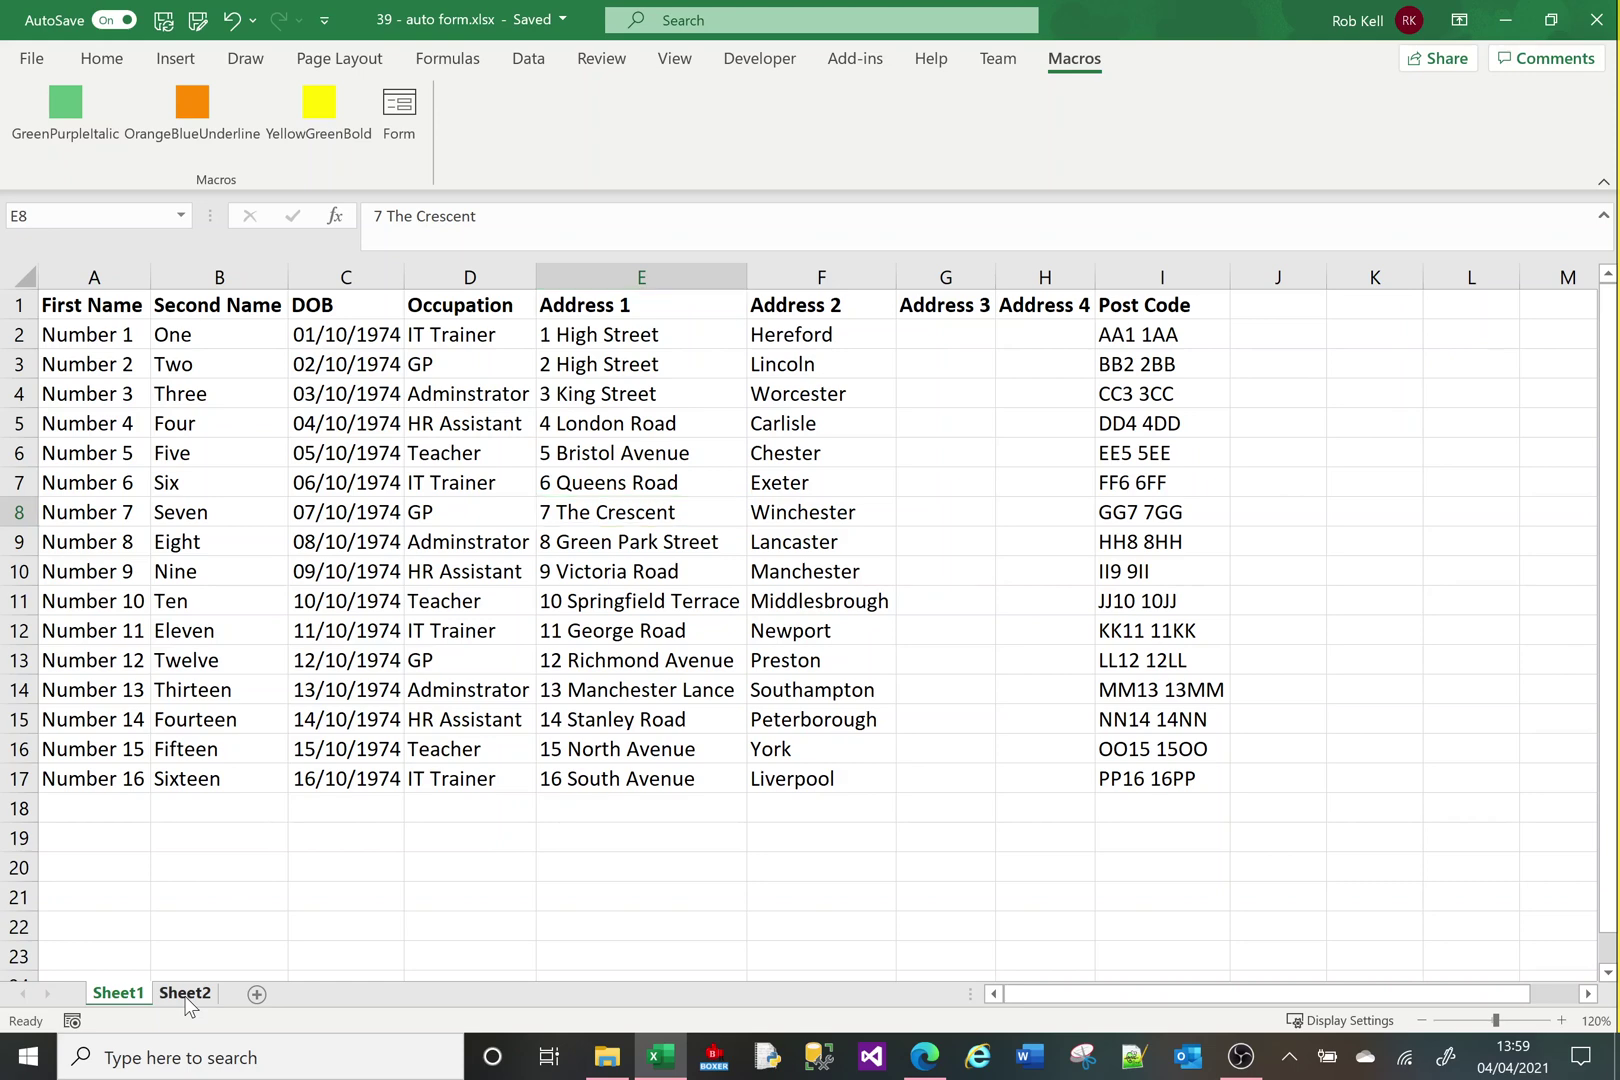
{"action": "left_click", "coordinate": [800, 429]}
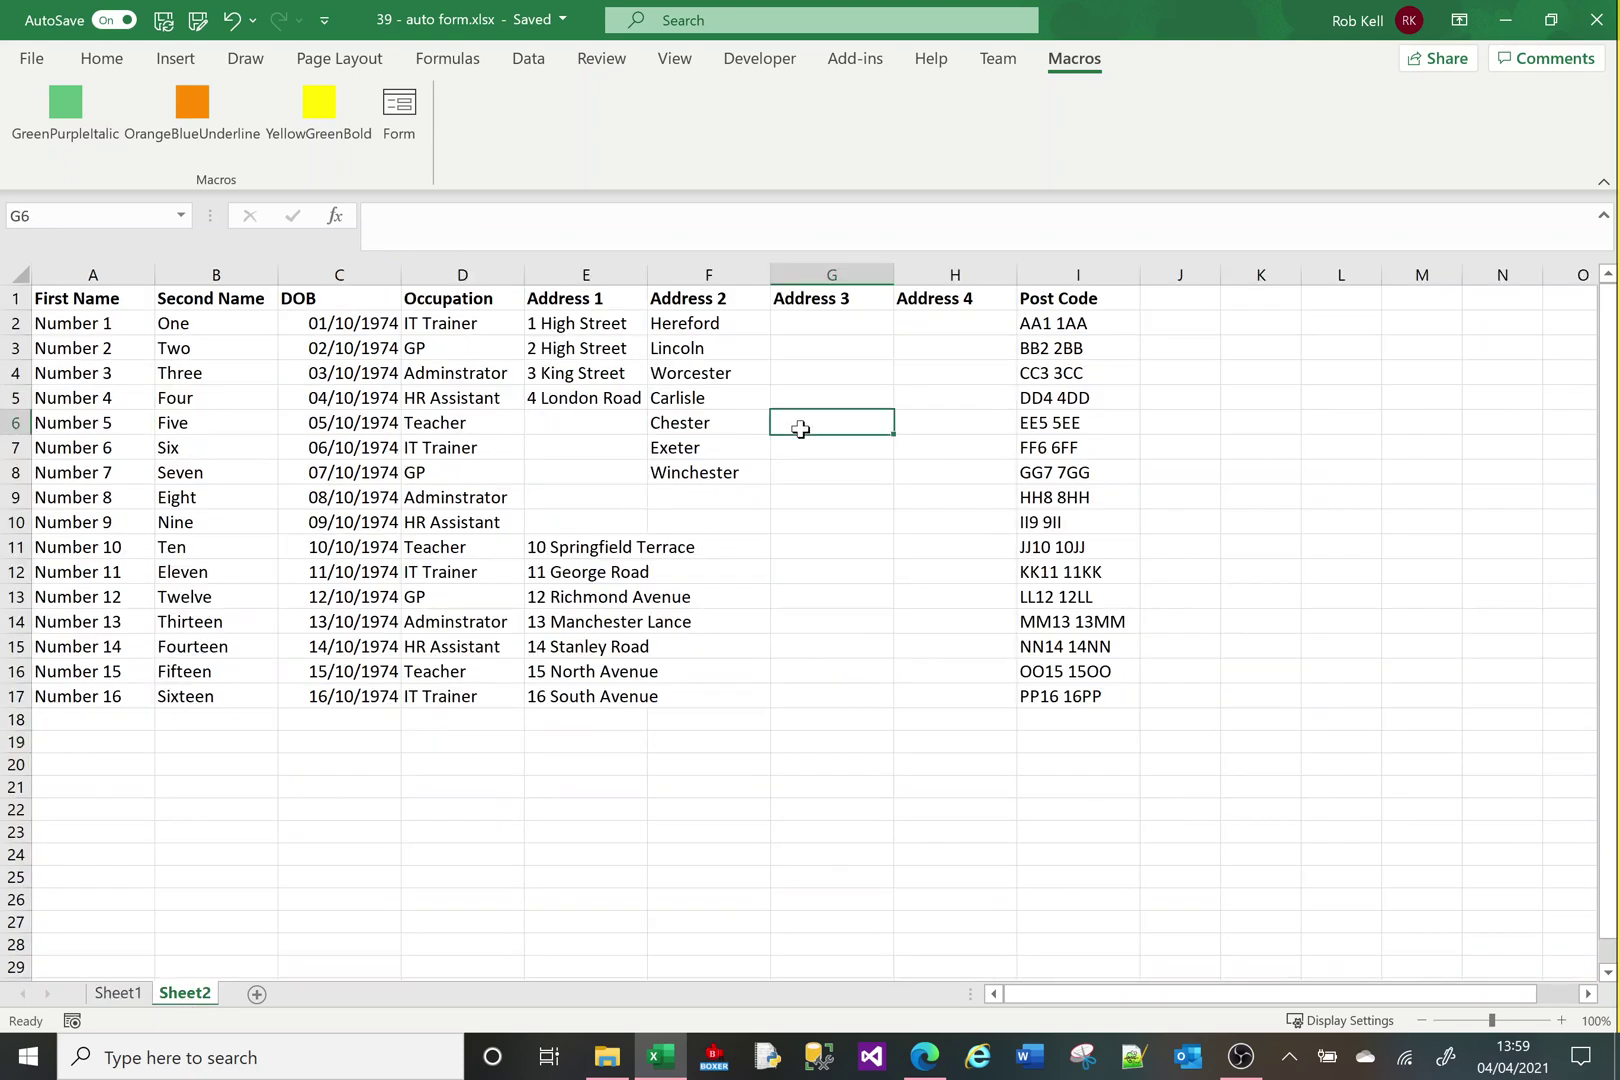
{"action": "left_click", "coordinate": [413, 132]}
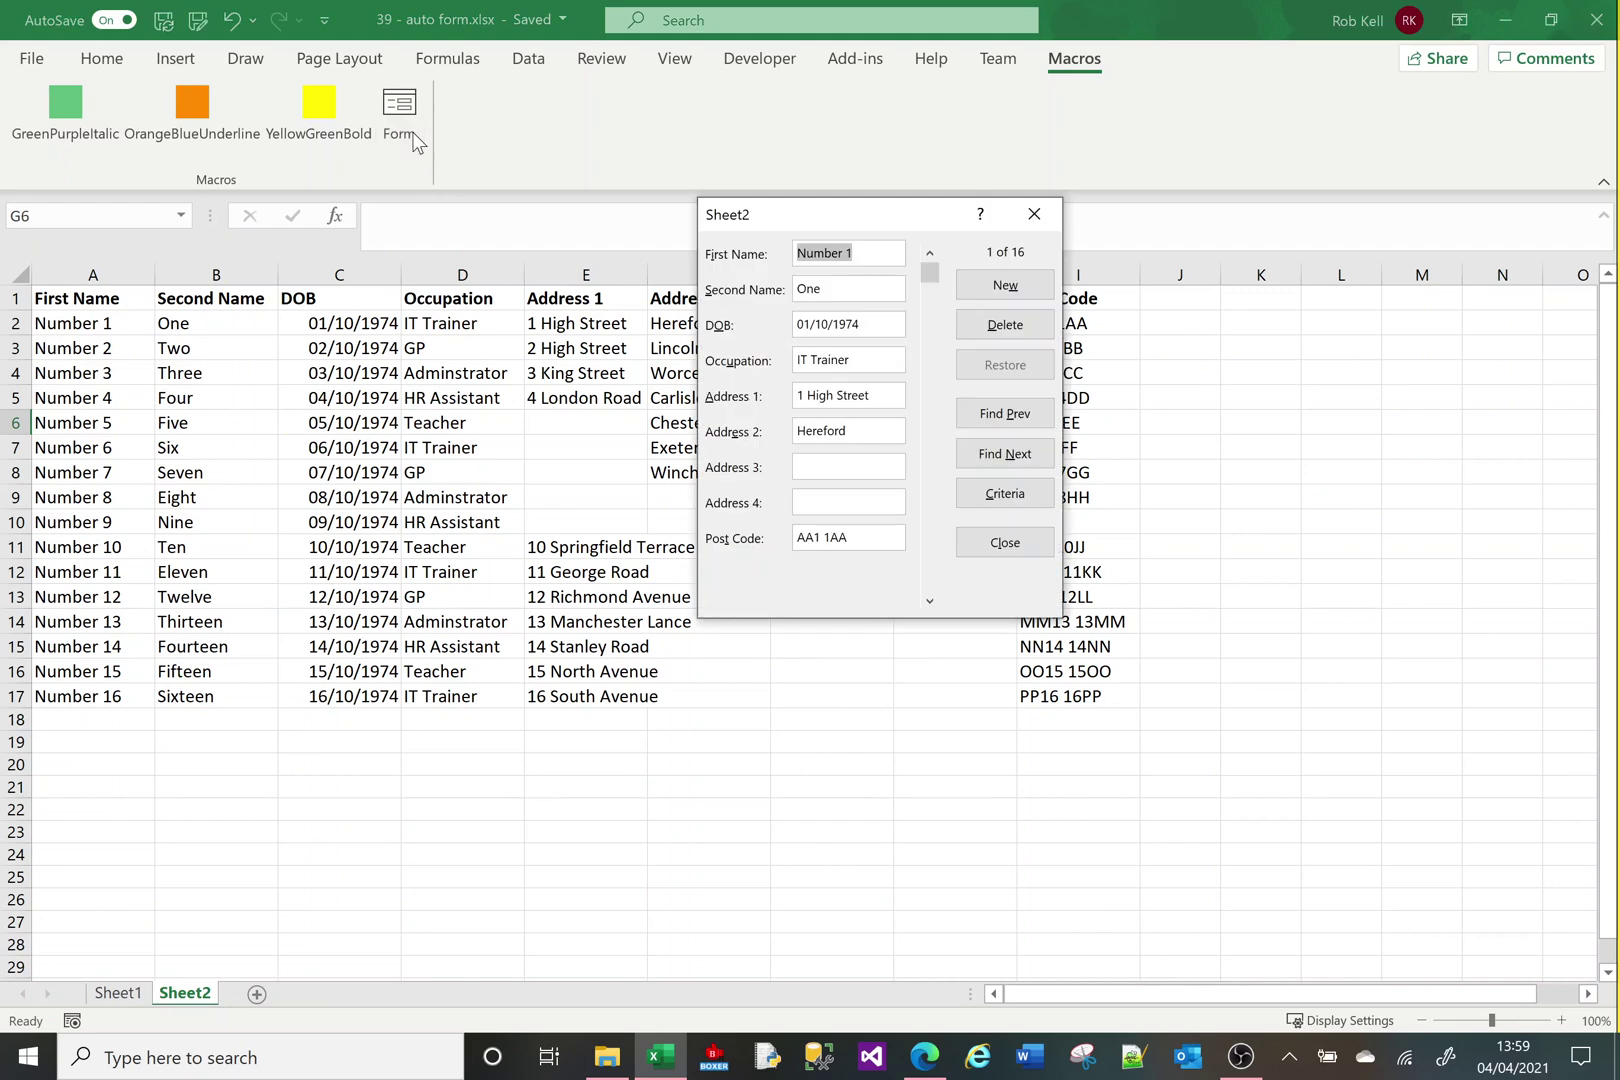
{"action": "left_click", "coordinate": [1005, 542]}
Open the Sheet2 data form from the empty cell F10 and close it.
{"action": "left_click", "coordinate": [766, 530]}
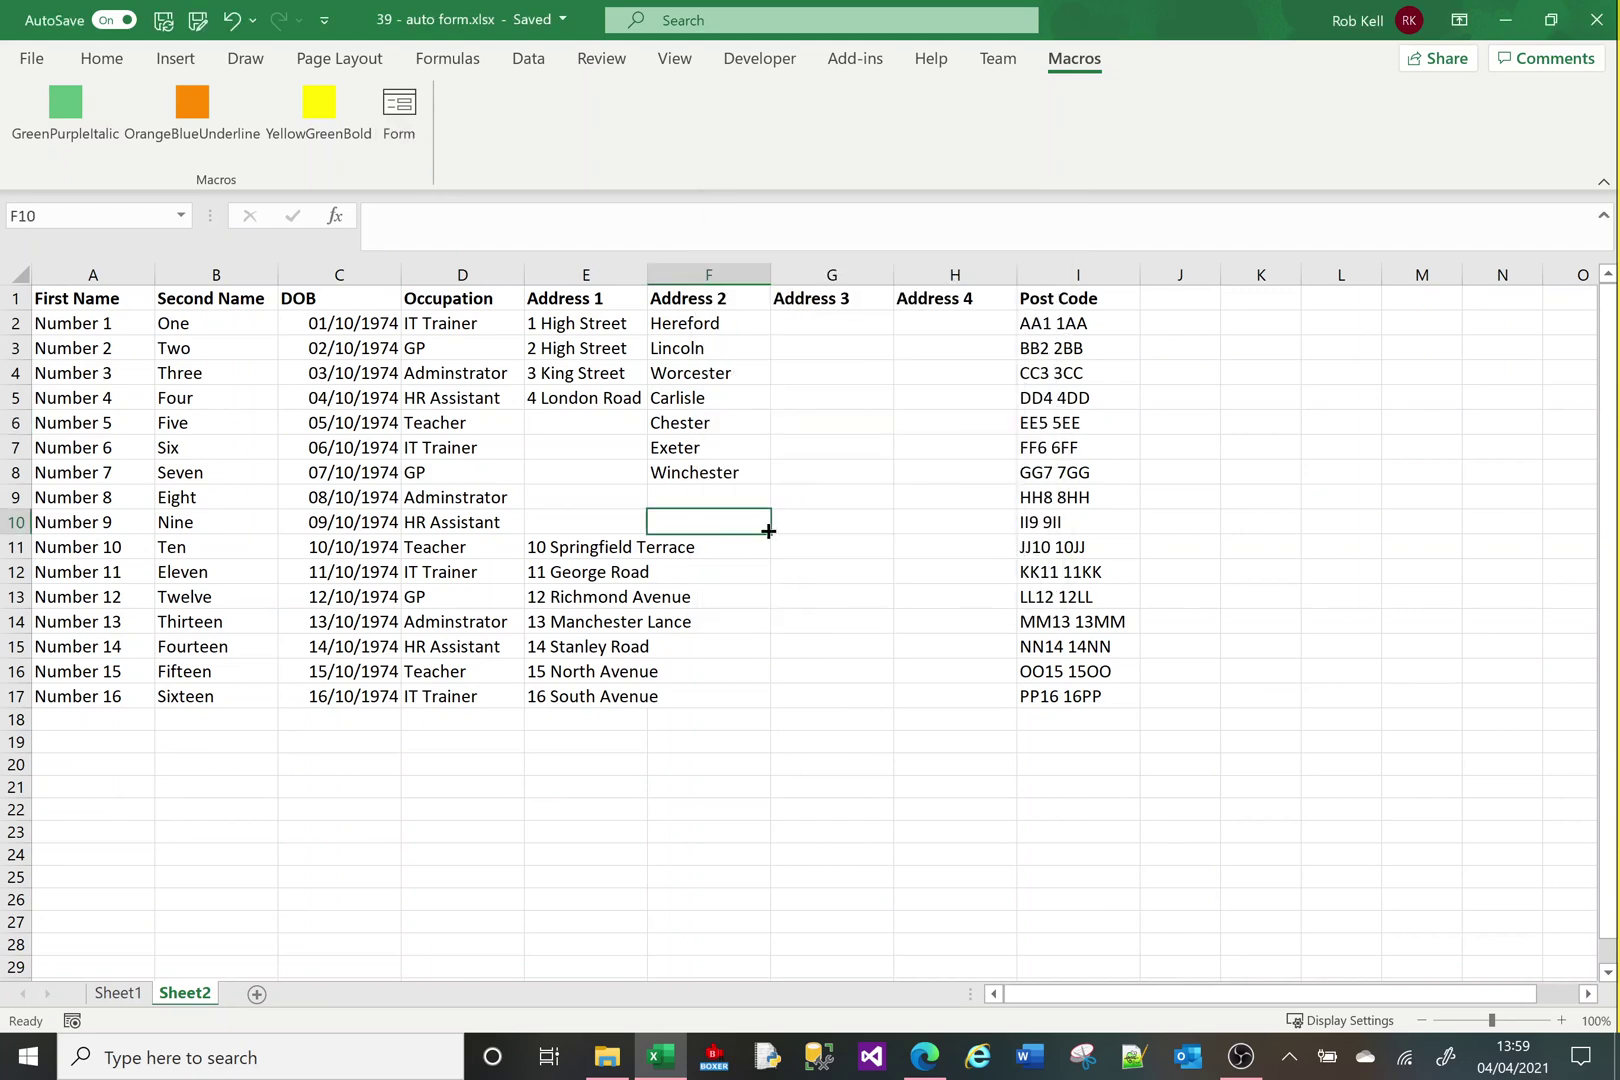
{"action": "left_click", "coordinate": [407, 103]}
{"action": "left_click", "coordinate": [980, 549]}
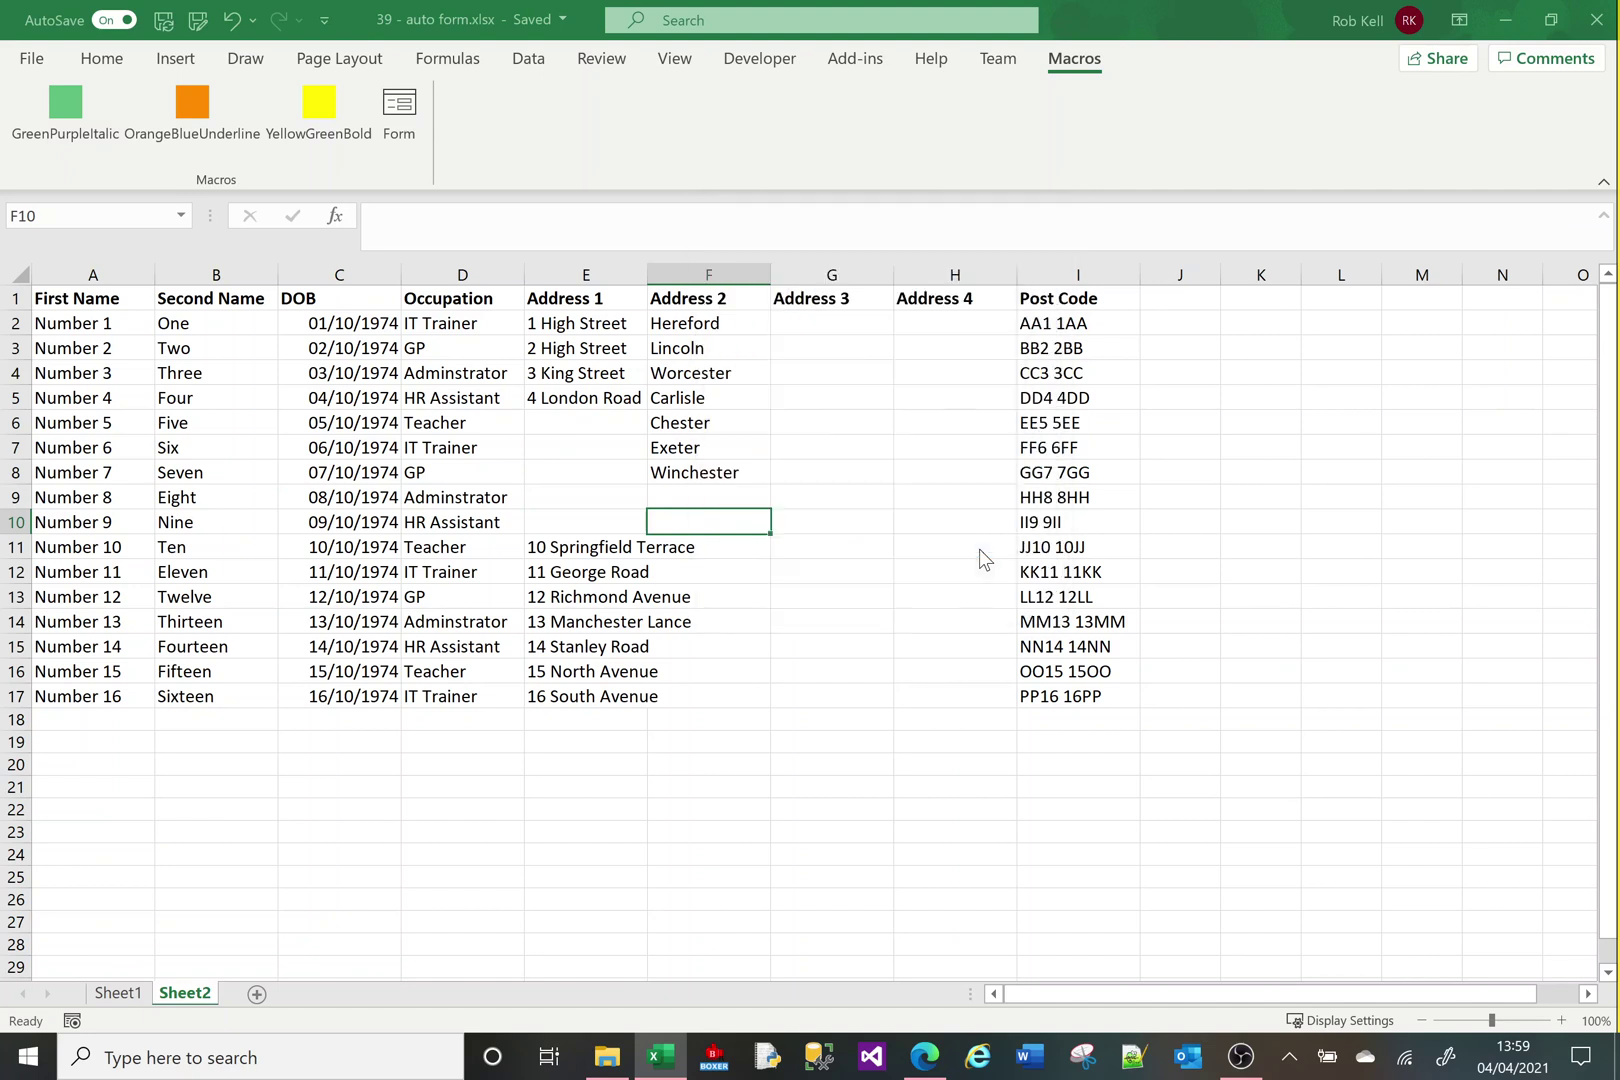
Try to open the Sheet2 data form from the empty cell G10 and dismiss the alert.
{"action": "left_click", "coordinate": [814, 517]}
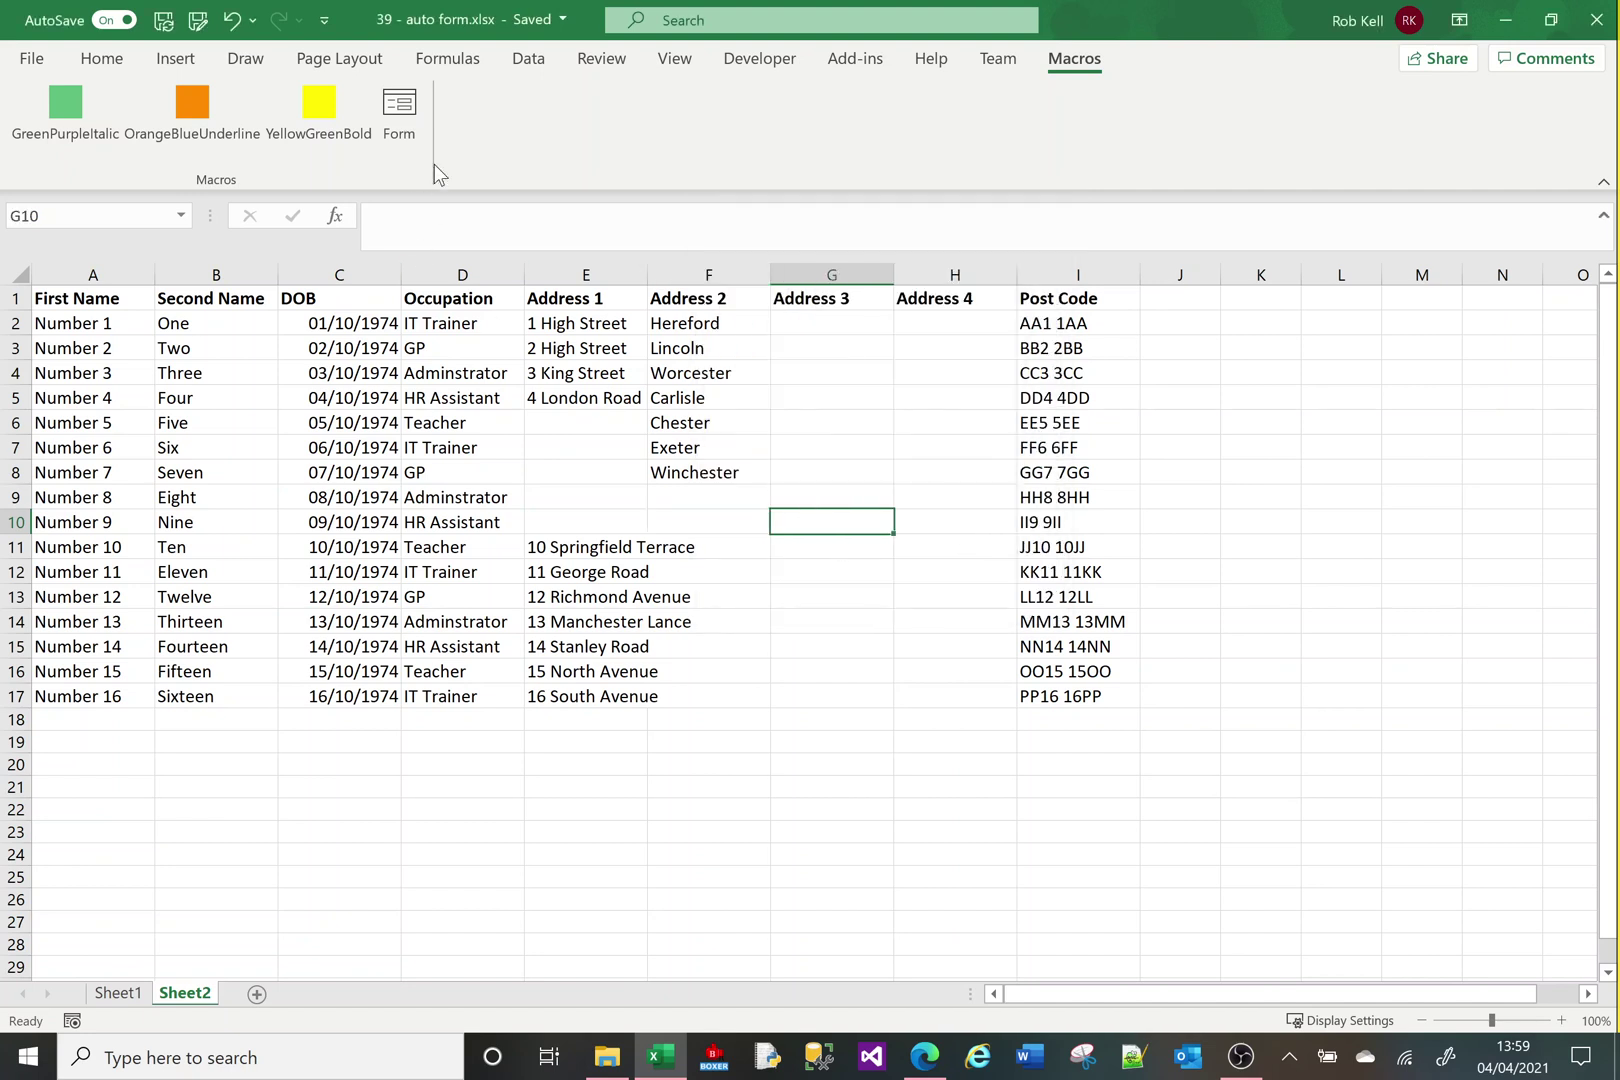
{"action": "left_click", "coordinate": [418, 130]}
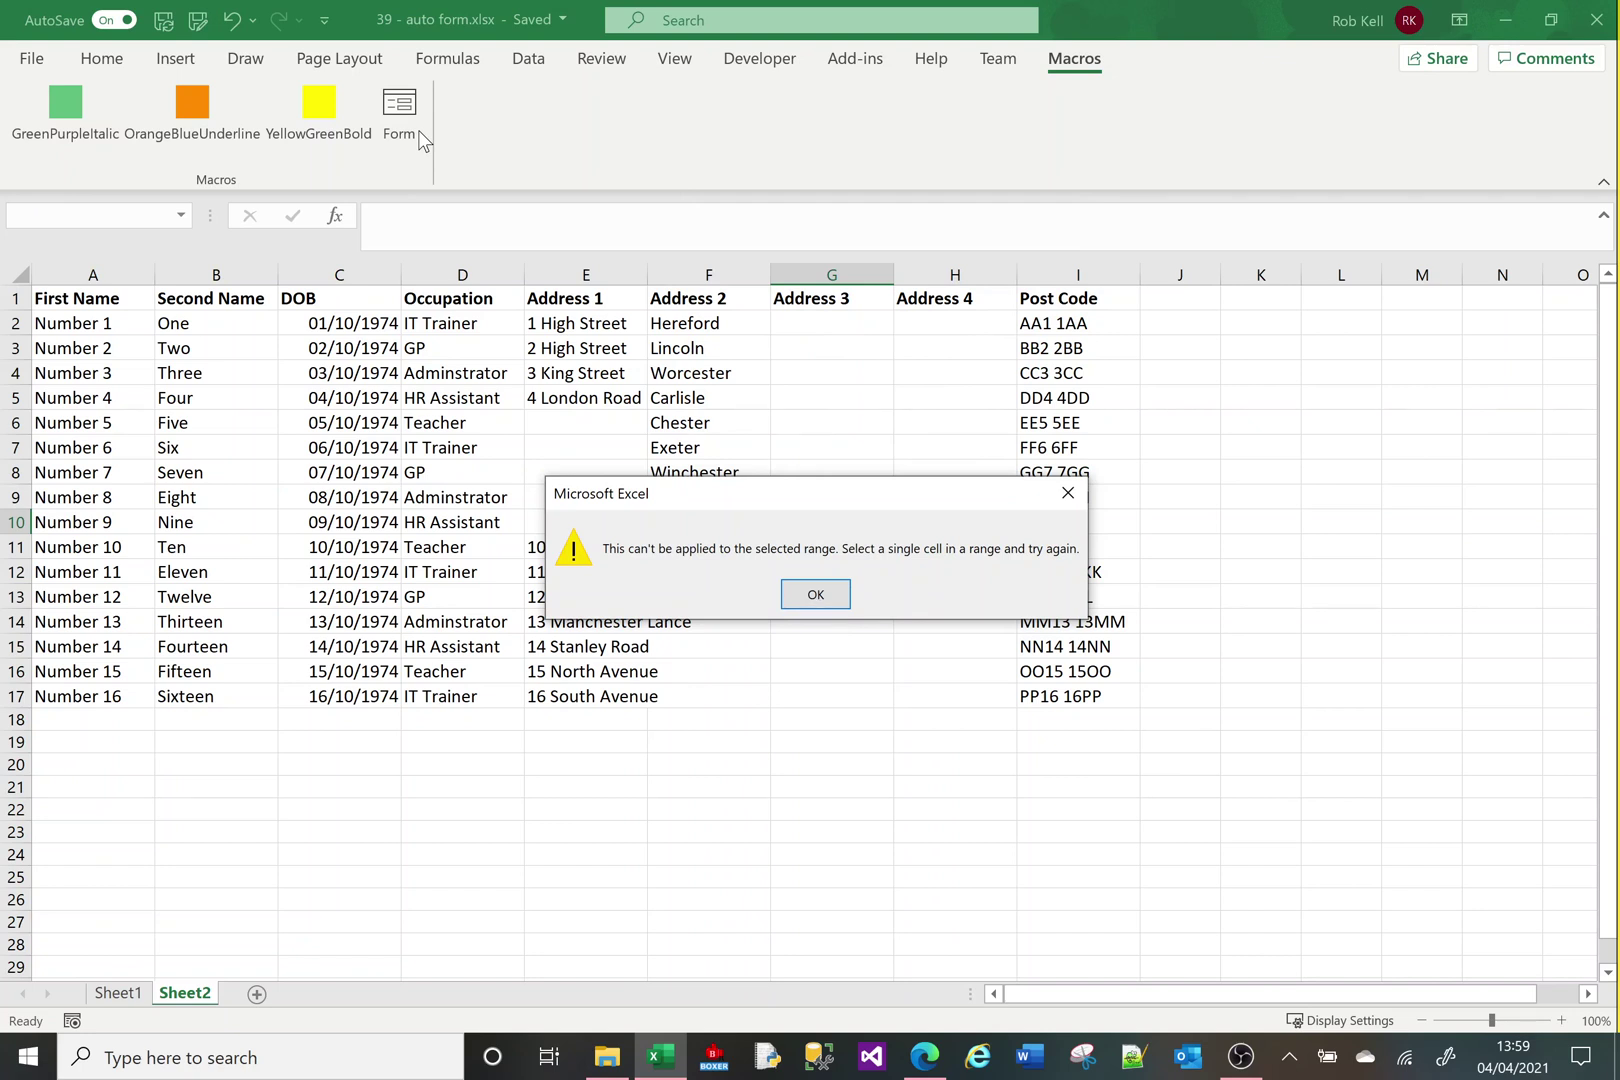
{"action": "left_click", "coordinate": [816, 596]}
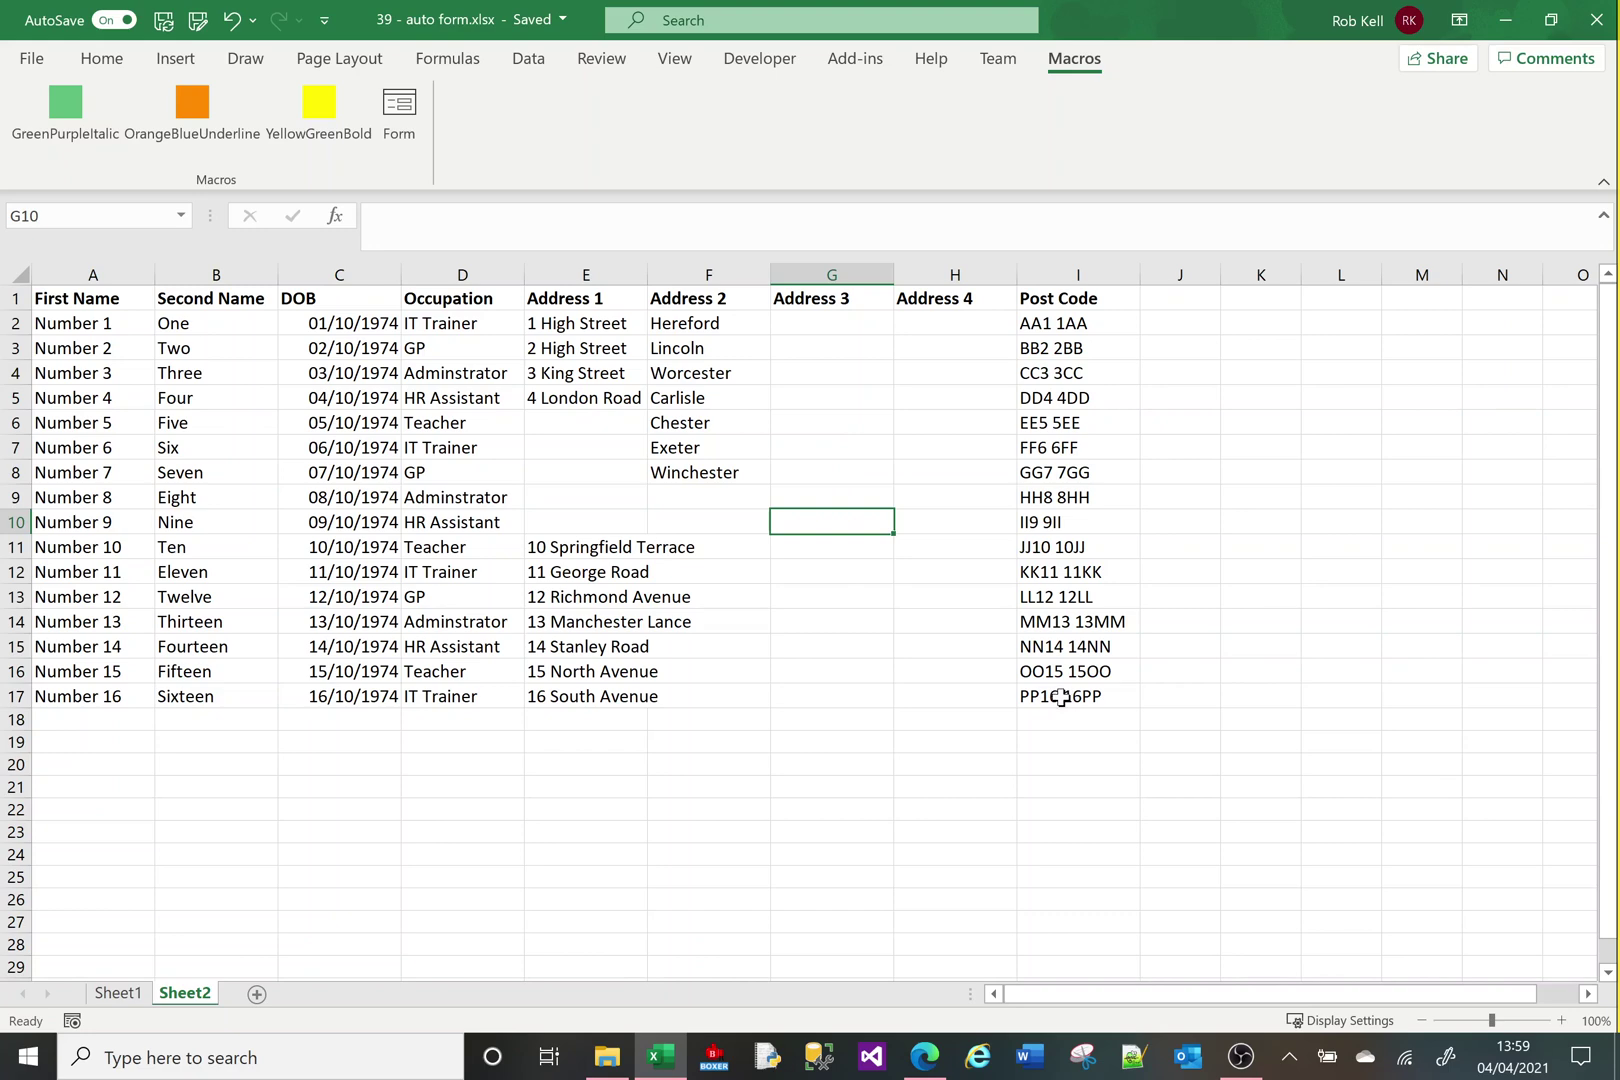
Select the whole Sheet2 table A1:I17 including headers and open its data form.
{"action": "left_click_drag", "start_coordinate": [1060, 697], "coordinate": [97, 299]}
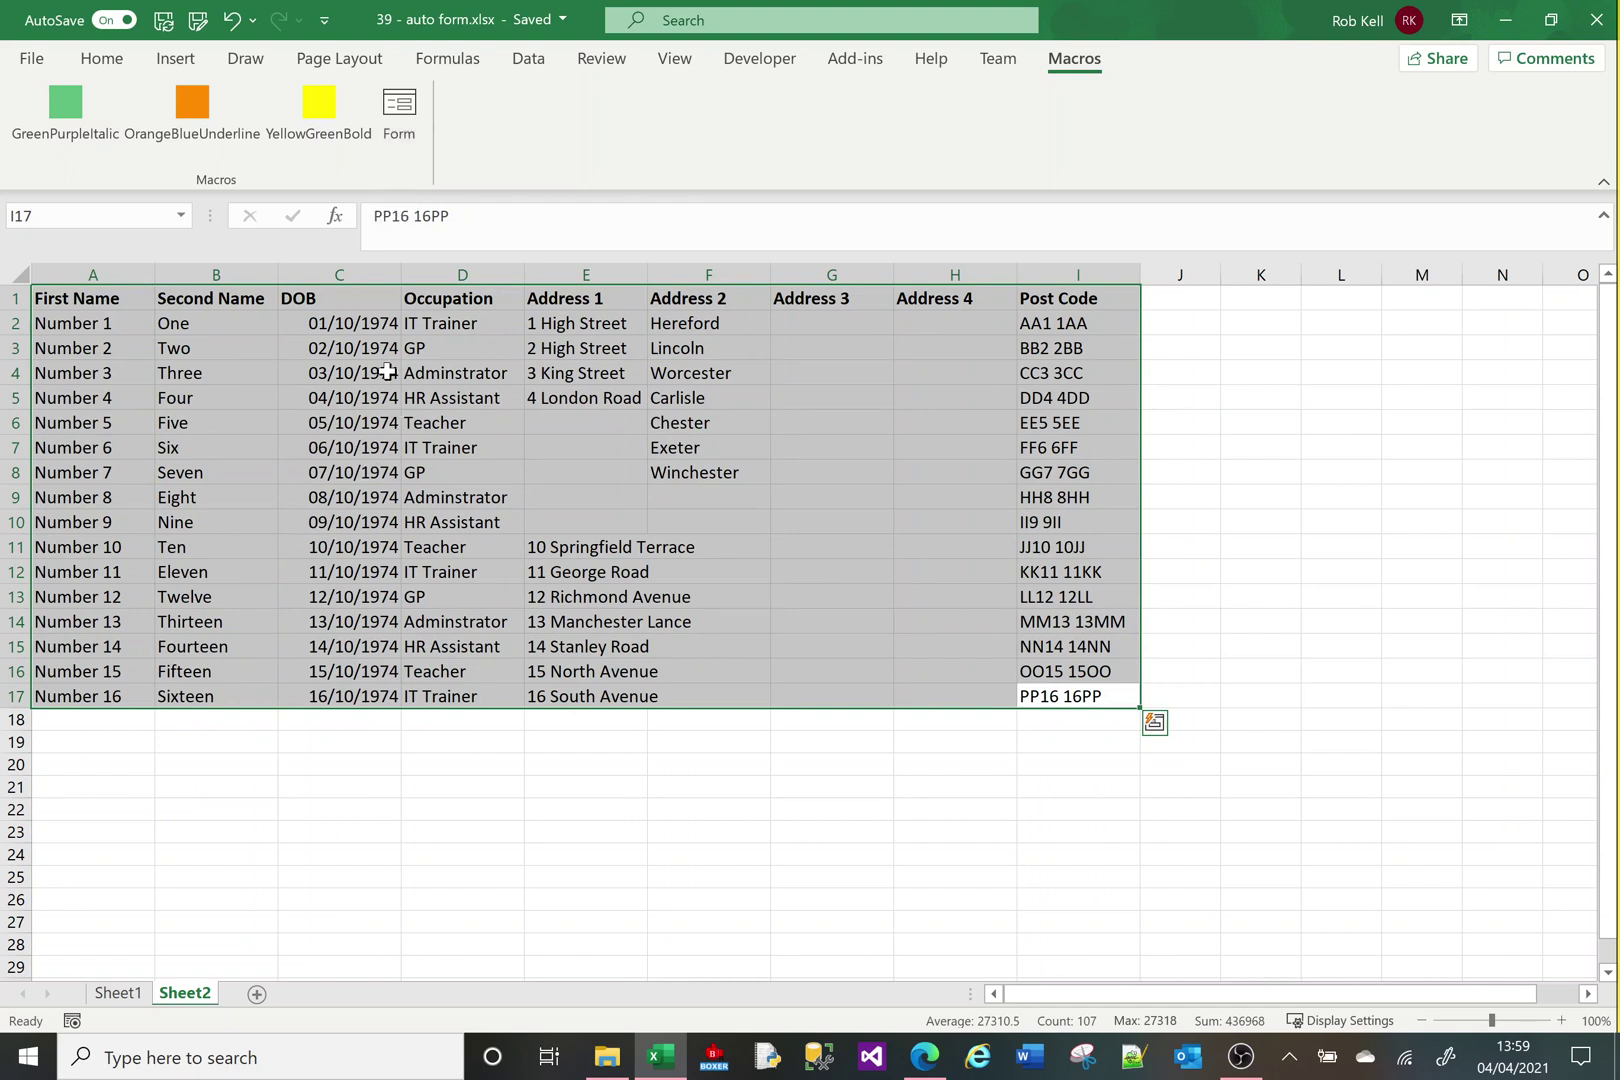
{"action": "left_click", "coordinate": [405, 120]}
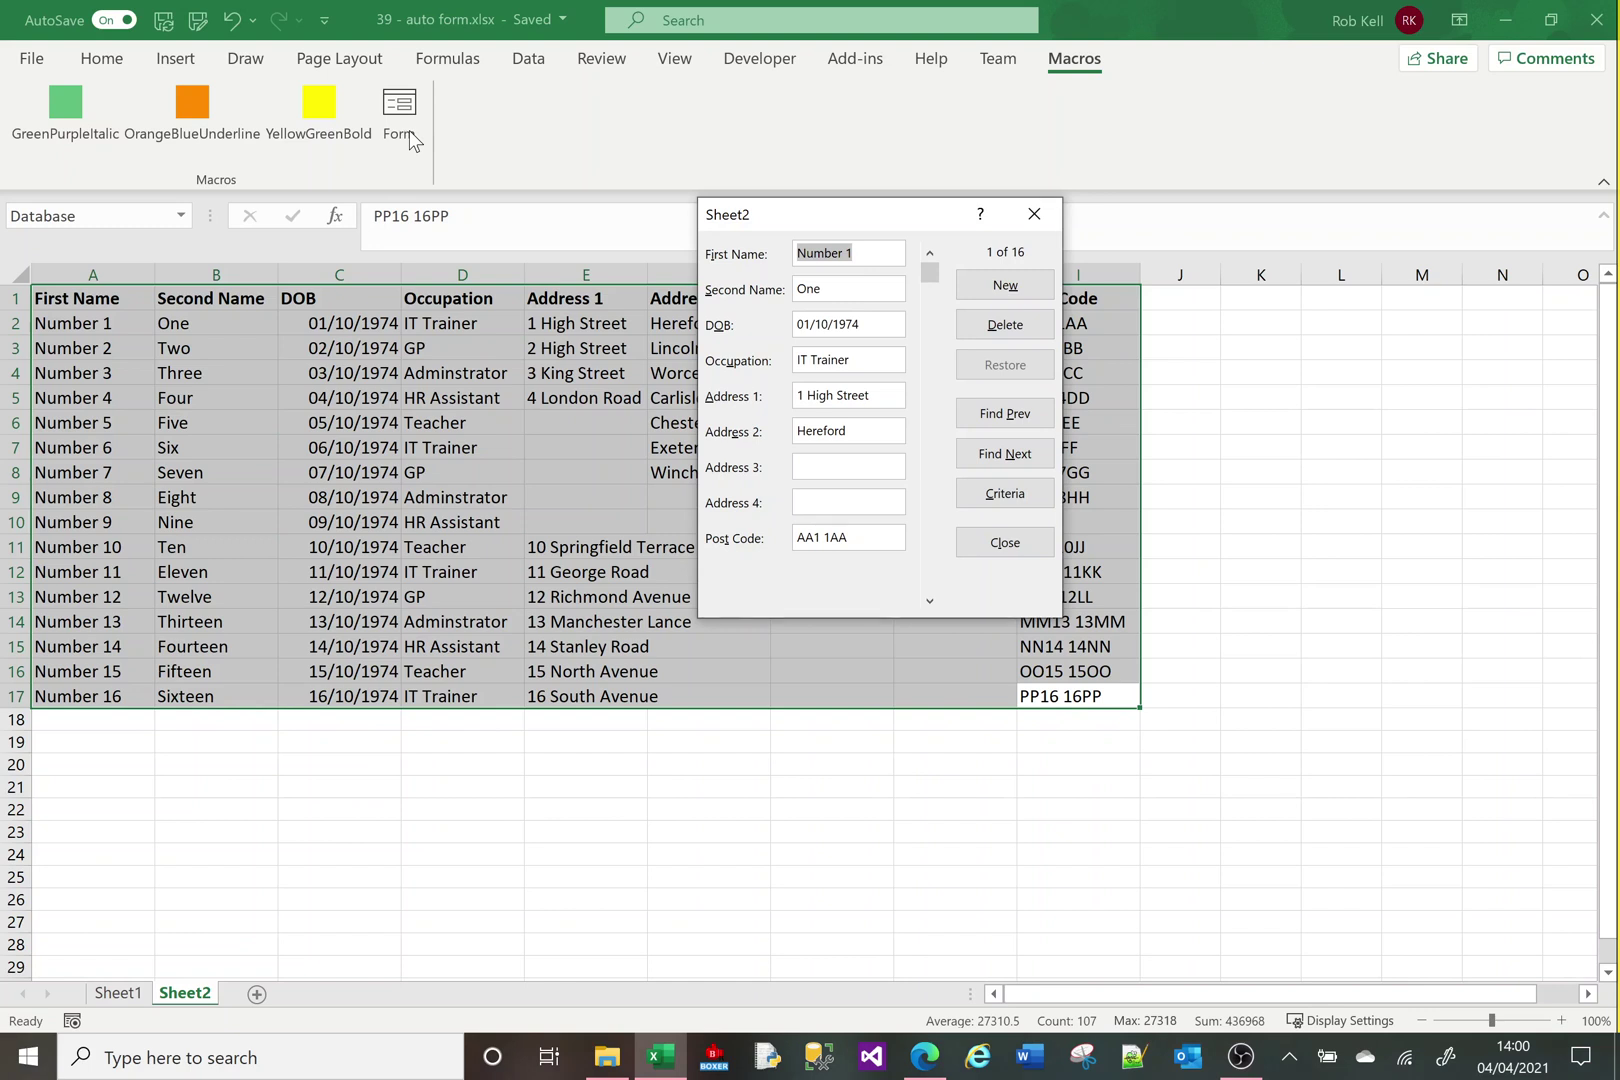
Close the Sheet2 data form, switch to Sheet1 and open its data form.
{"action": "key", "text": "Escape"}
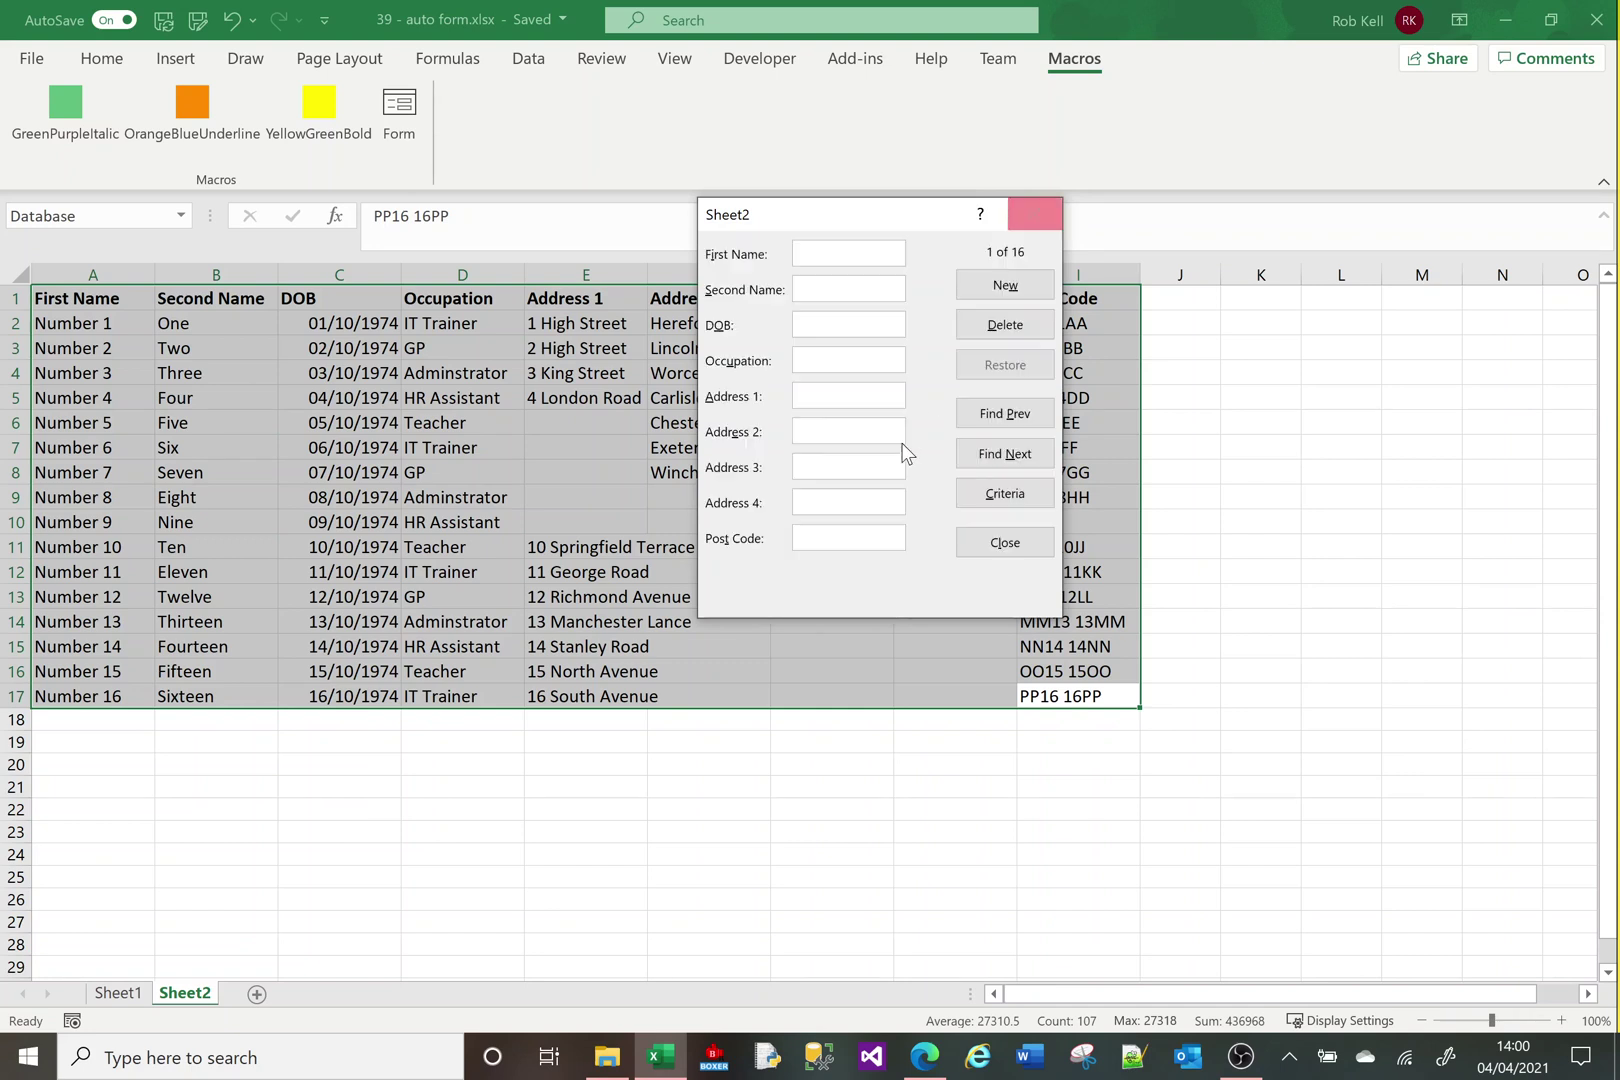
{"action": "left_click", "coordinate": [1008, 544]}
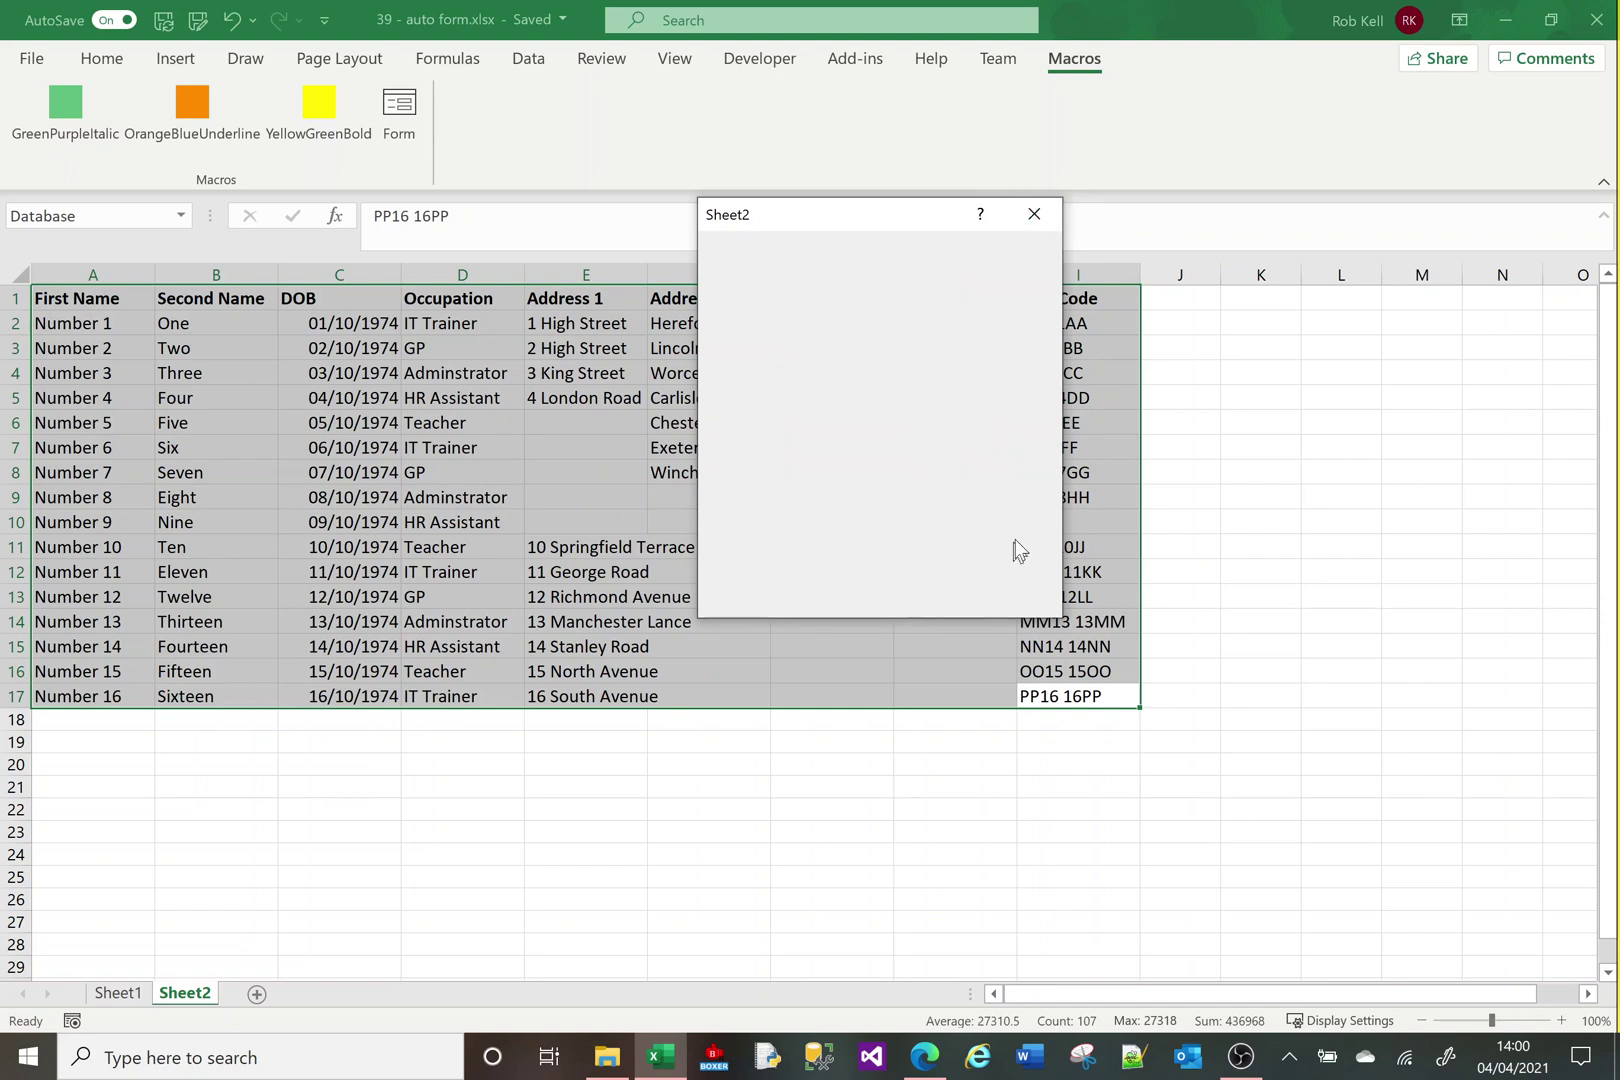
{"action": "left_click", "coordinate": [1012, 542]}
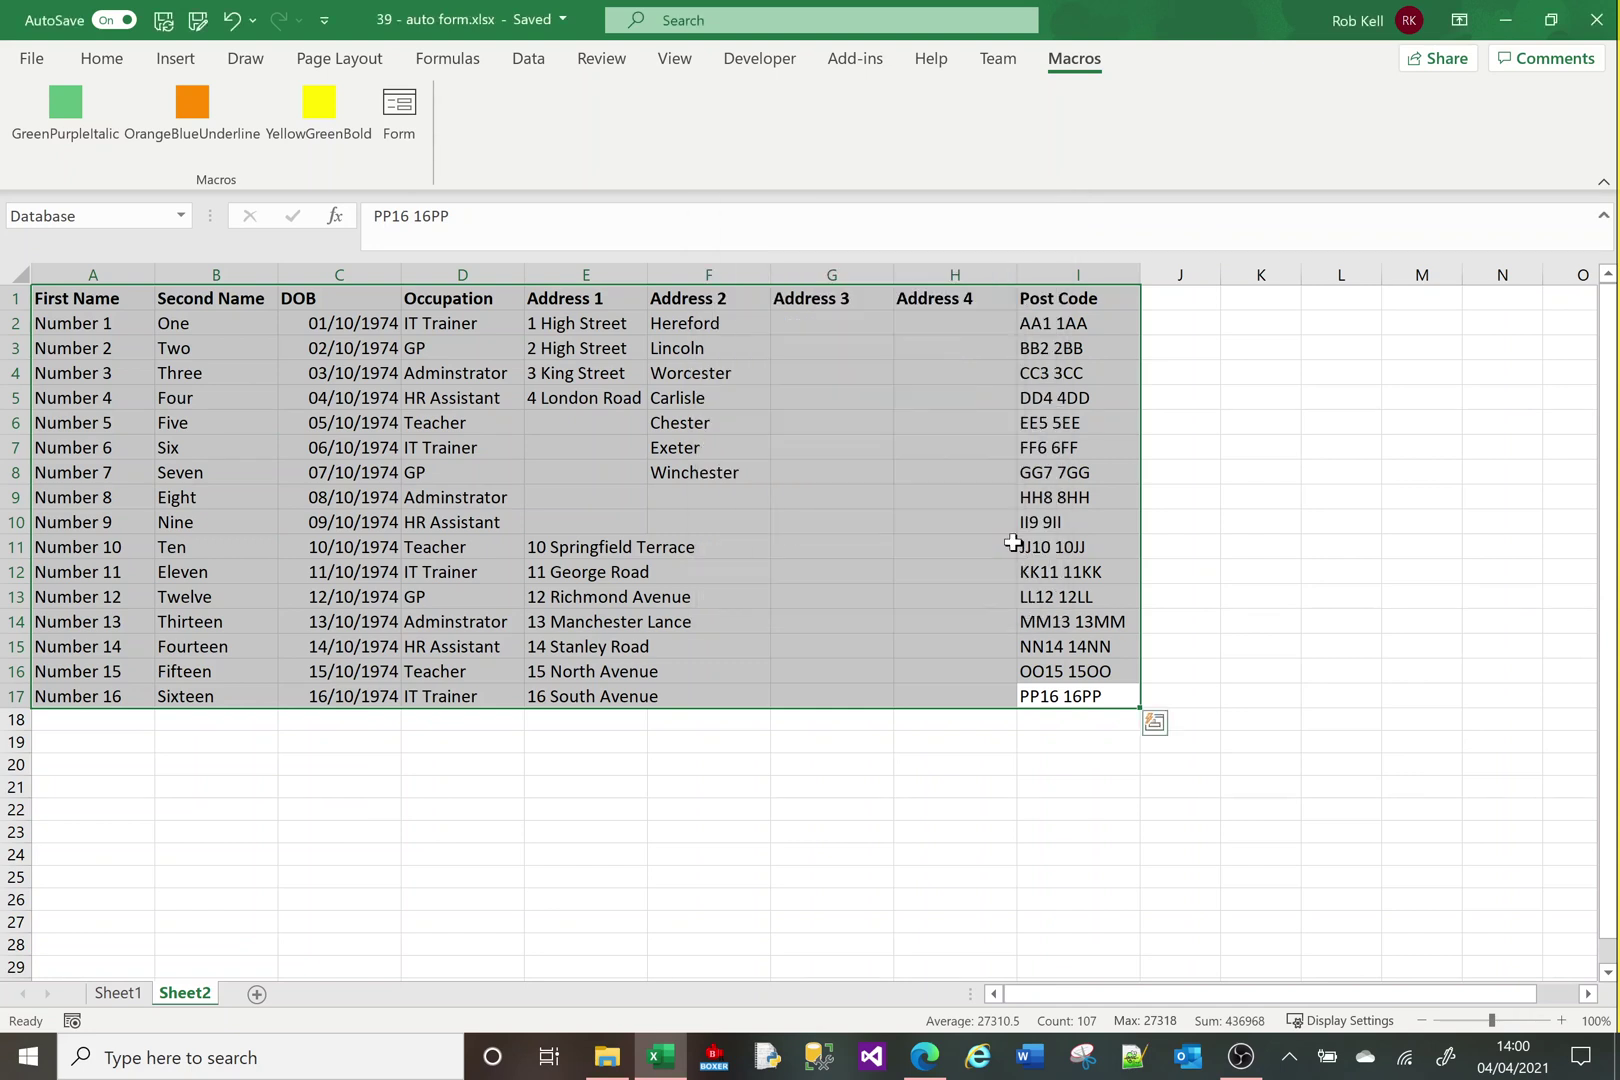
{"action": "left_click", "coordinate": [117, 993]}
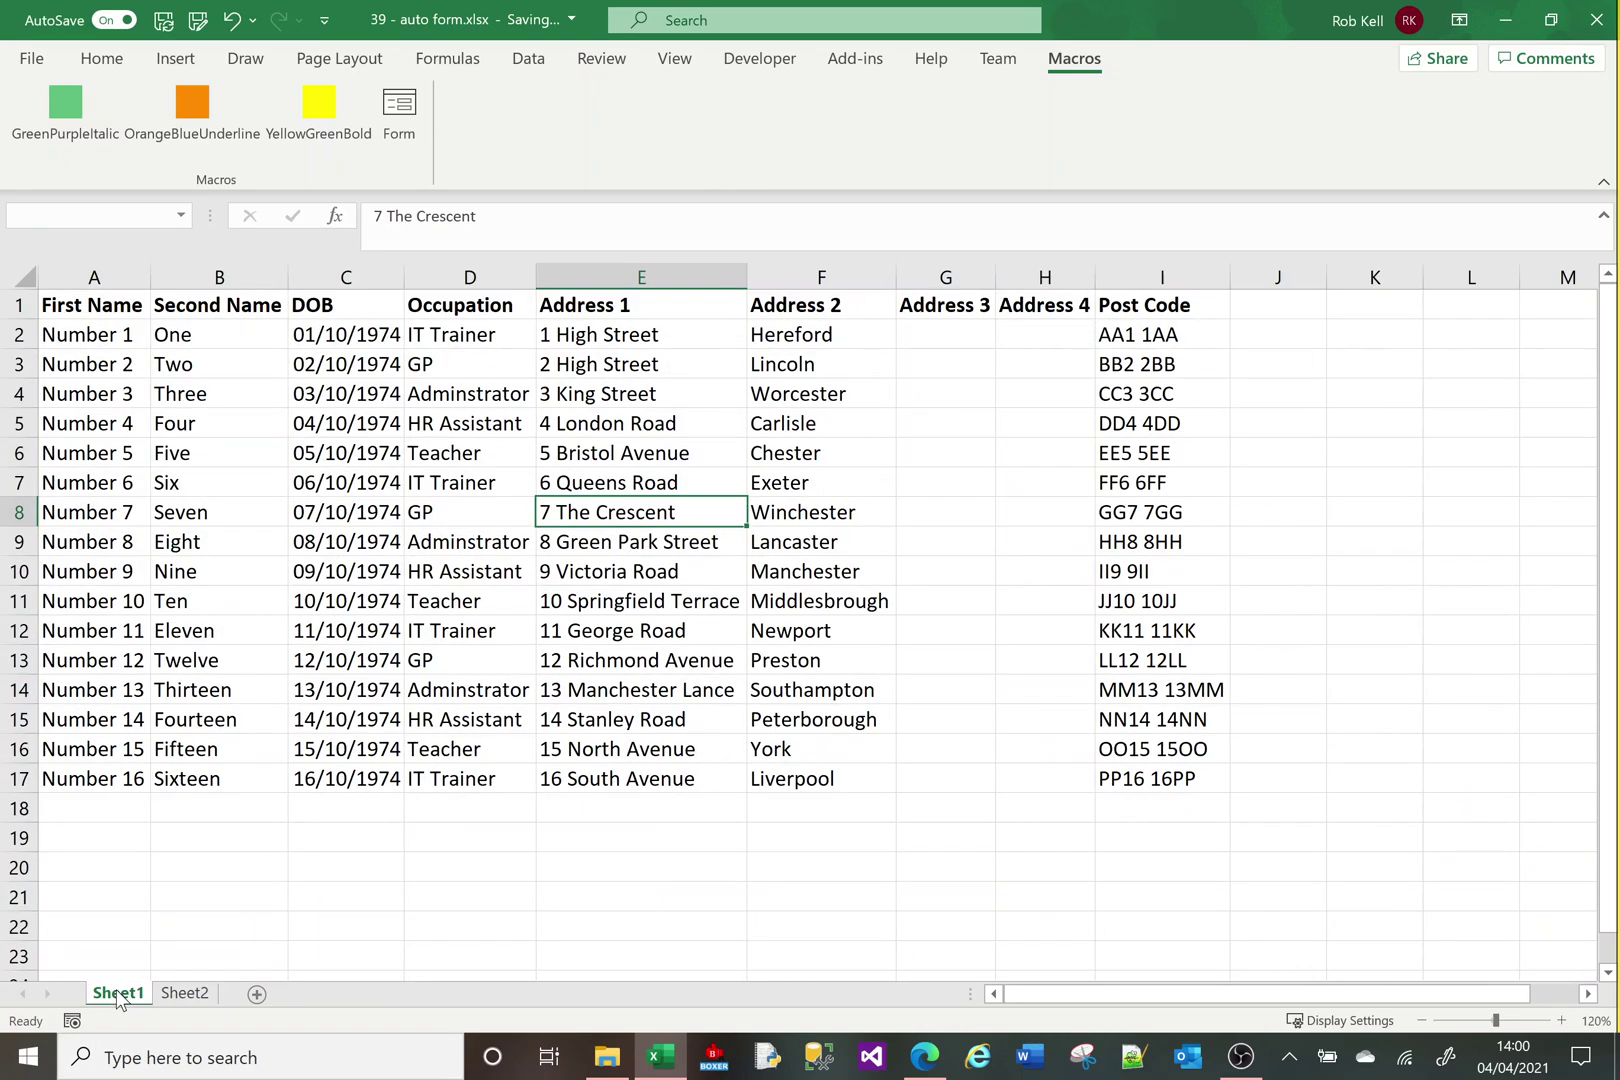
{"action": "left_click", "coordinate": [400, 110]}
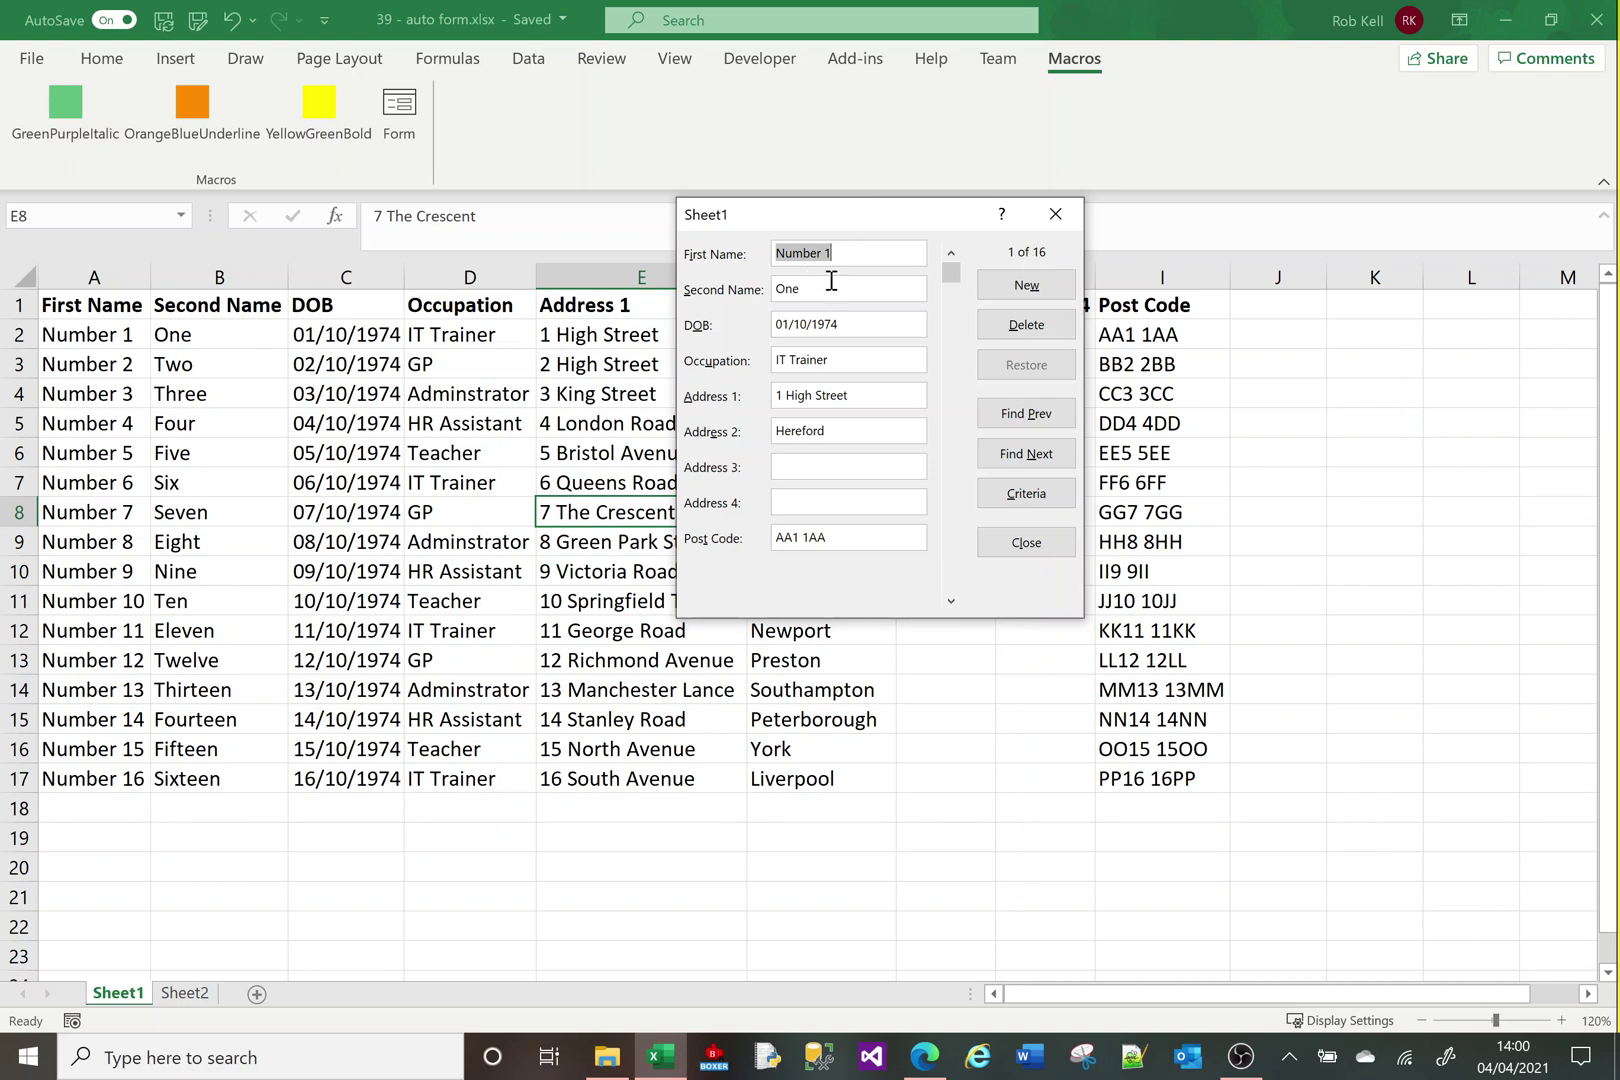
Browse forward through the Sheet1 records in the data form, one at a time, up to the ninth record.
{"action": "left_click", "coordinate": [951, 601]}
{"action": "left_click", "coordinate": [951, 601]}
{"action": "left_click", "coordinate": [951, 601]}
{"action": "left_click", "coordinate": [951, 601]}
{"action": "left_click", "coordinate": [951, 601]}
{"action": "left_click", "coordinate": [951, 601]}
{"action": "left_click", "coordinate": [951, 601]}
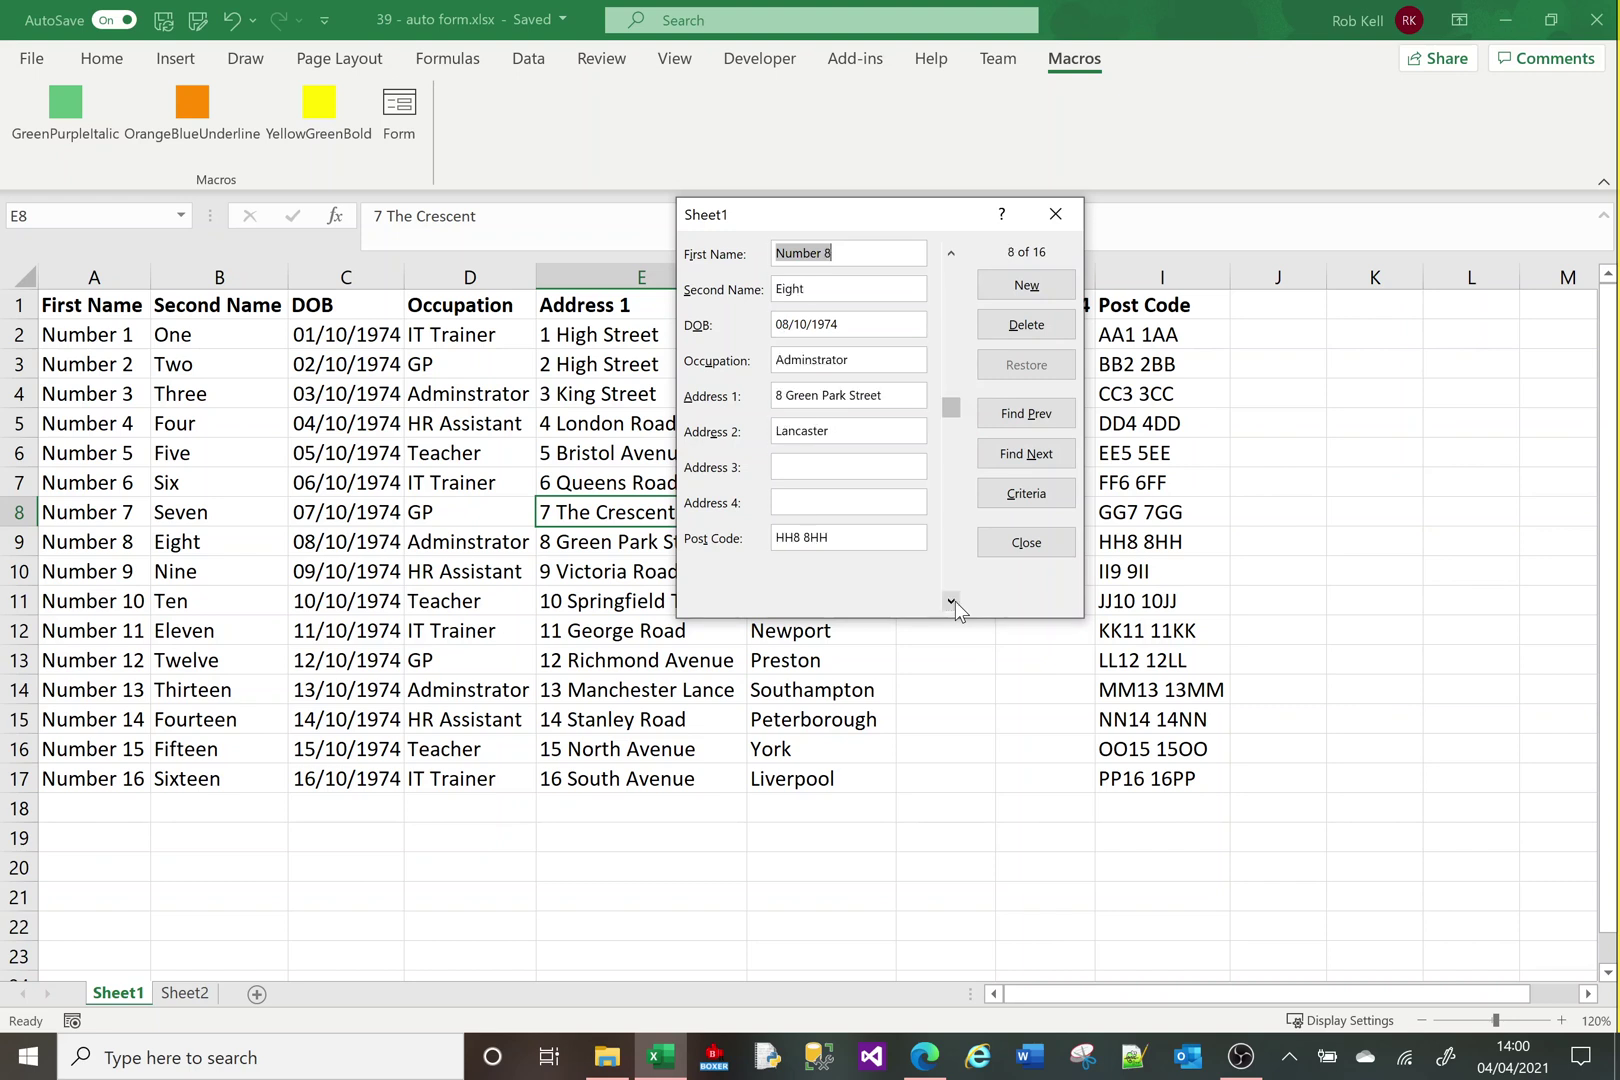
{"action": "left_click", "coordinate": [954, 601]}
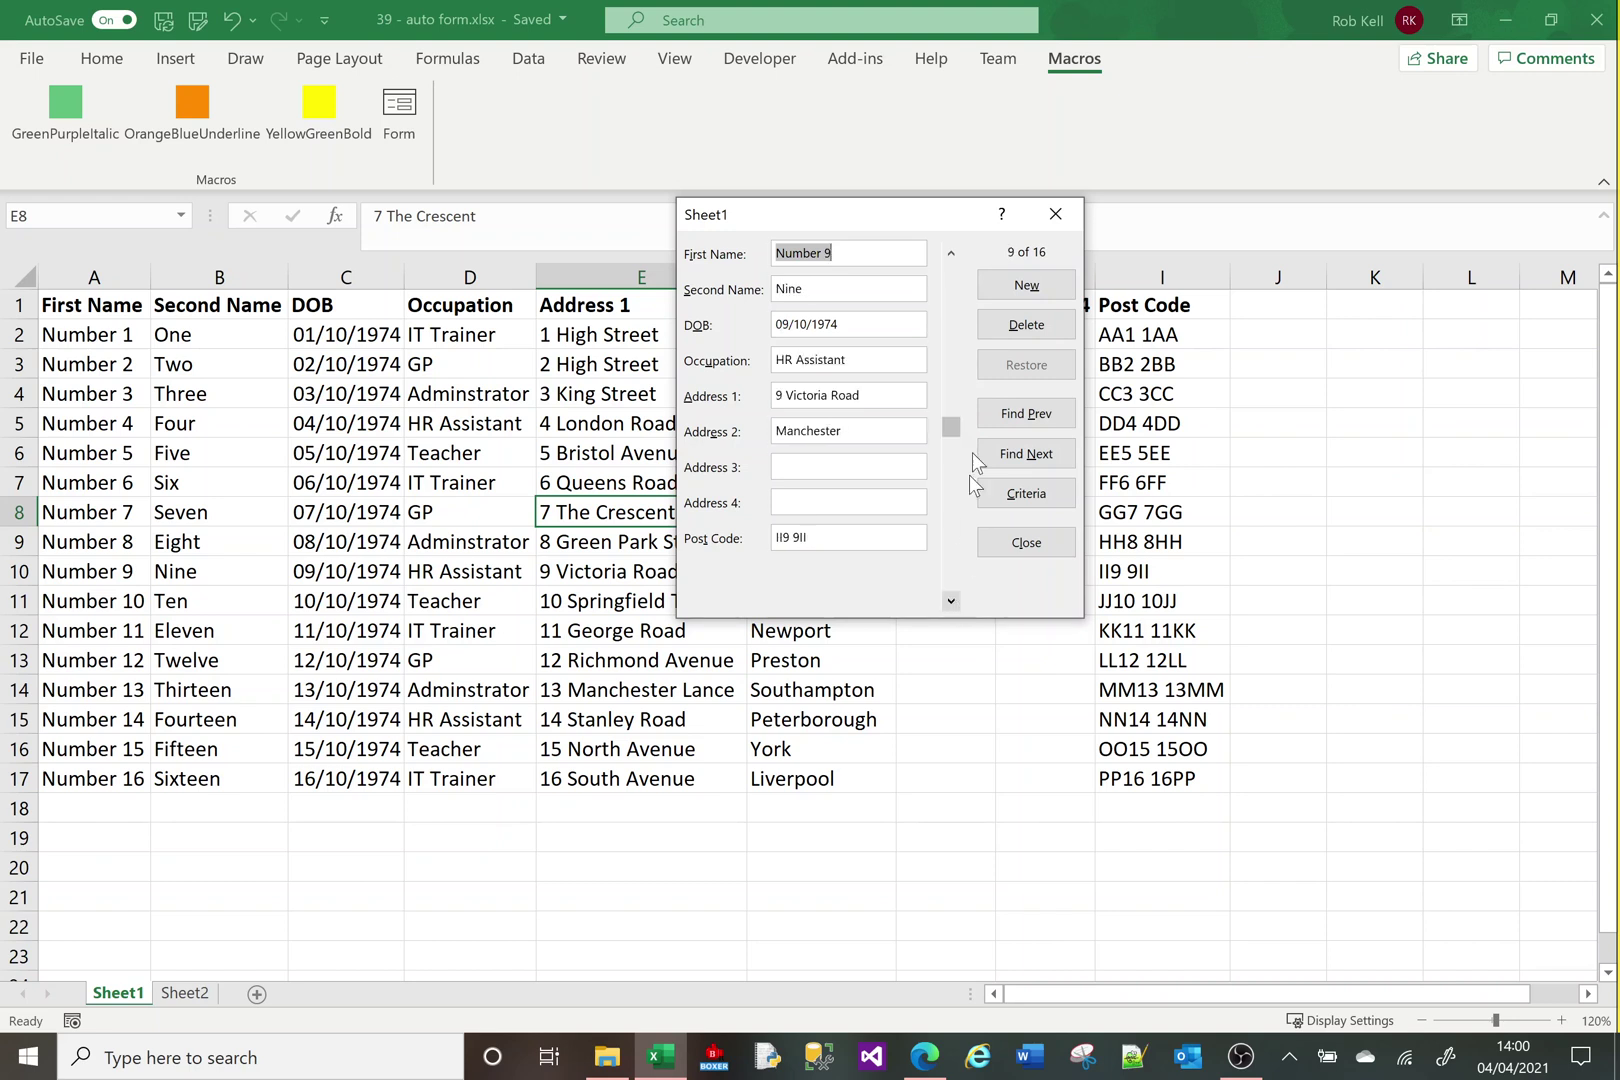
Step back to record 6, forward to record 9, and all the way back to the first record.
{"action": "left_click", "coordinate": [1031, 413]}
{"action": "left_click", "coordinate": [1031, 413]}
{"action": "left_click", "coordinate": [1031, 413]}
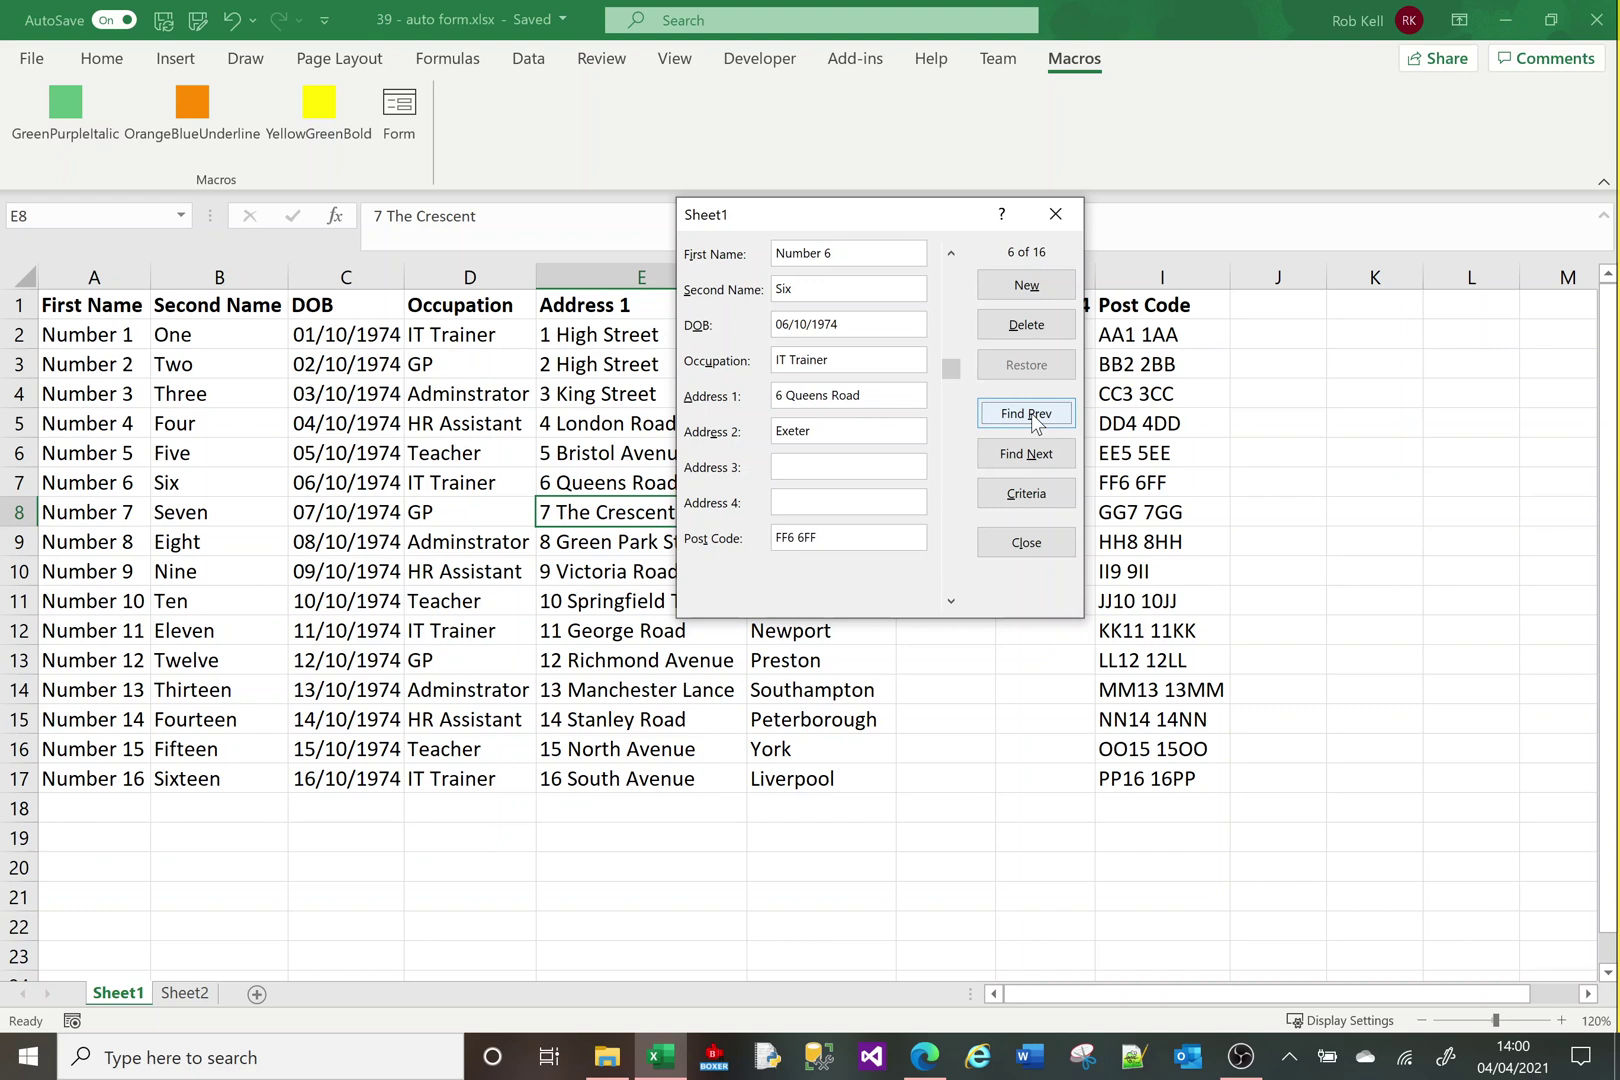
{"action": "left_click", "coordinate": [1031, 466]}
{"action": "left_click", "coordinate": [1031, 466]}
{"action": "left_click", "coordinate": [1031, 466]}
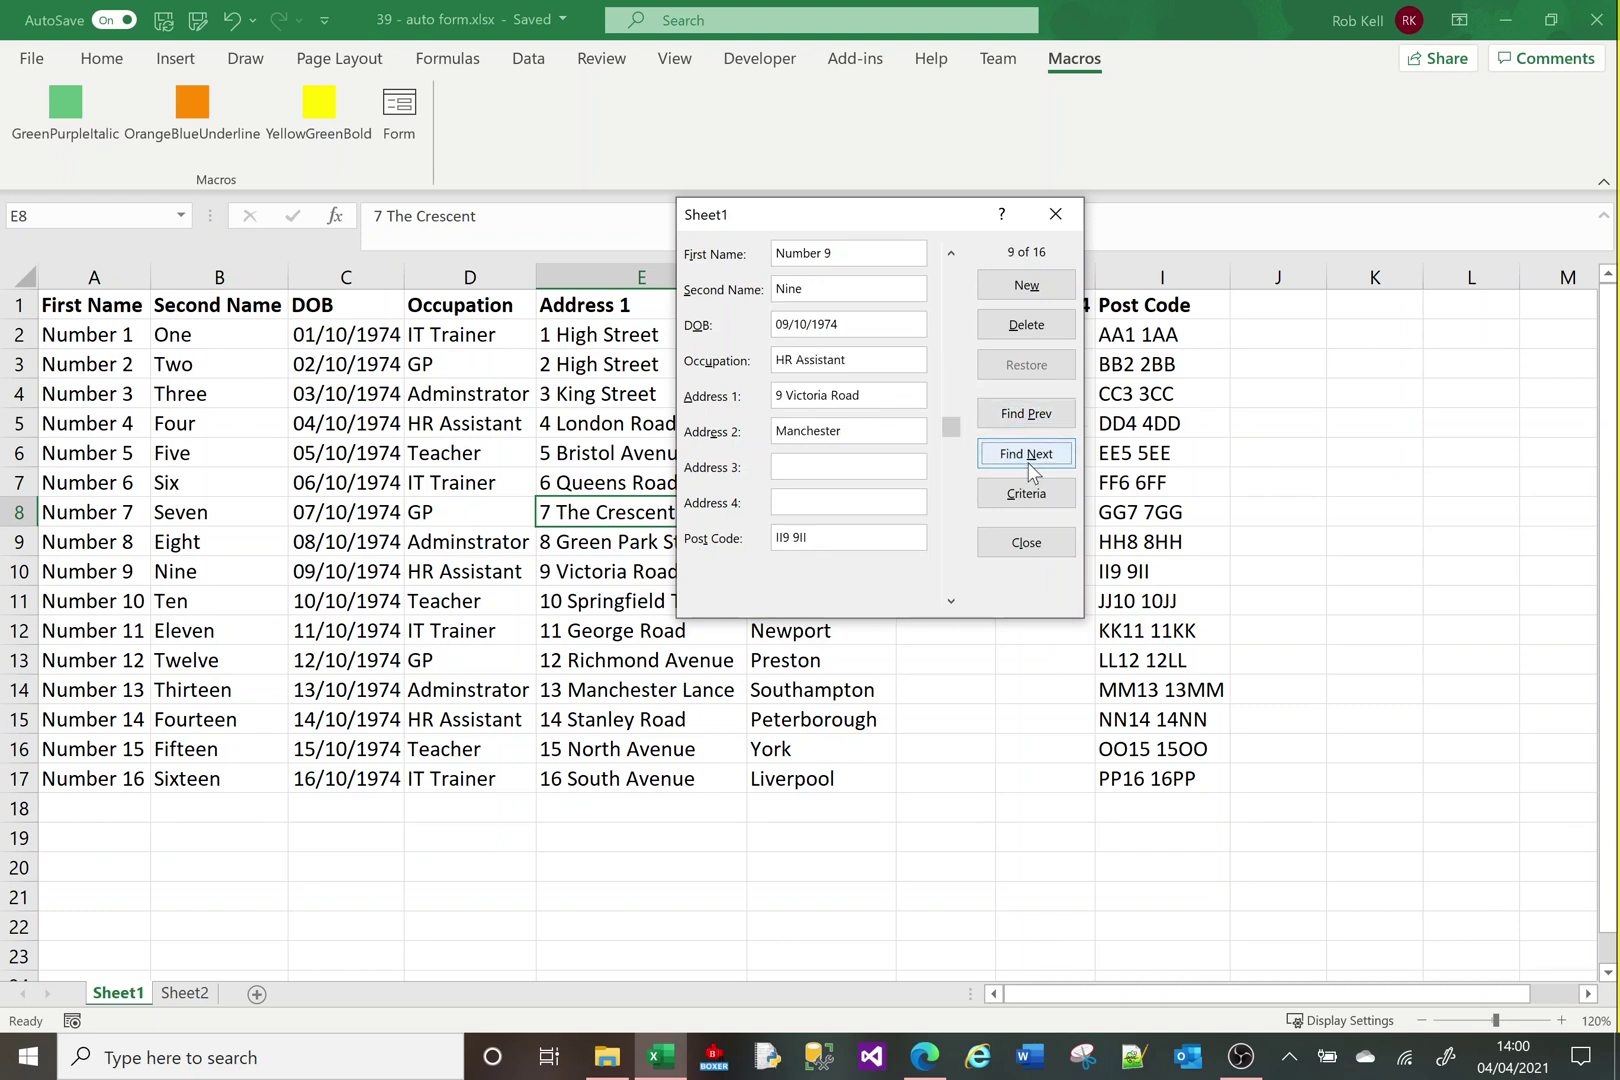
{"action": "left_click", "coordinate": [1022, 418]}
{"action": "left_click", "coordinate": [1022, 418]}
{"action": "left_click", "coordinate": [1022, 418]}
{"action": "left_click", "coordinate": [1022, 418]}
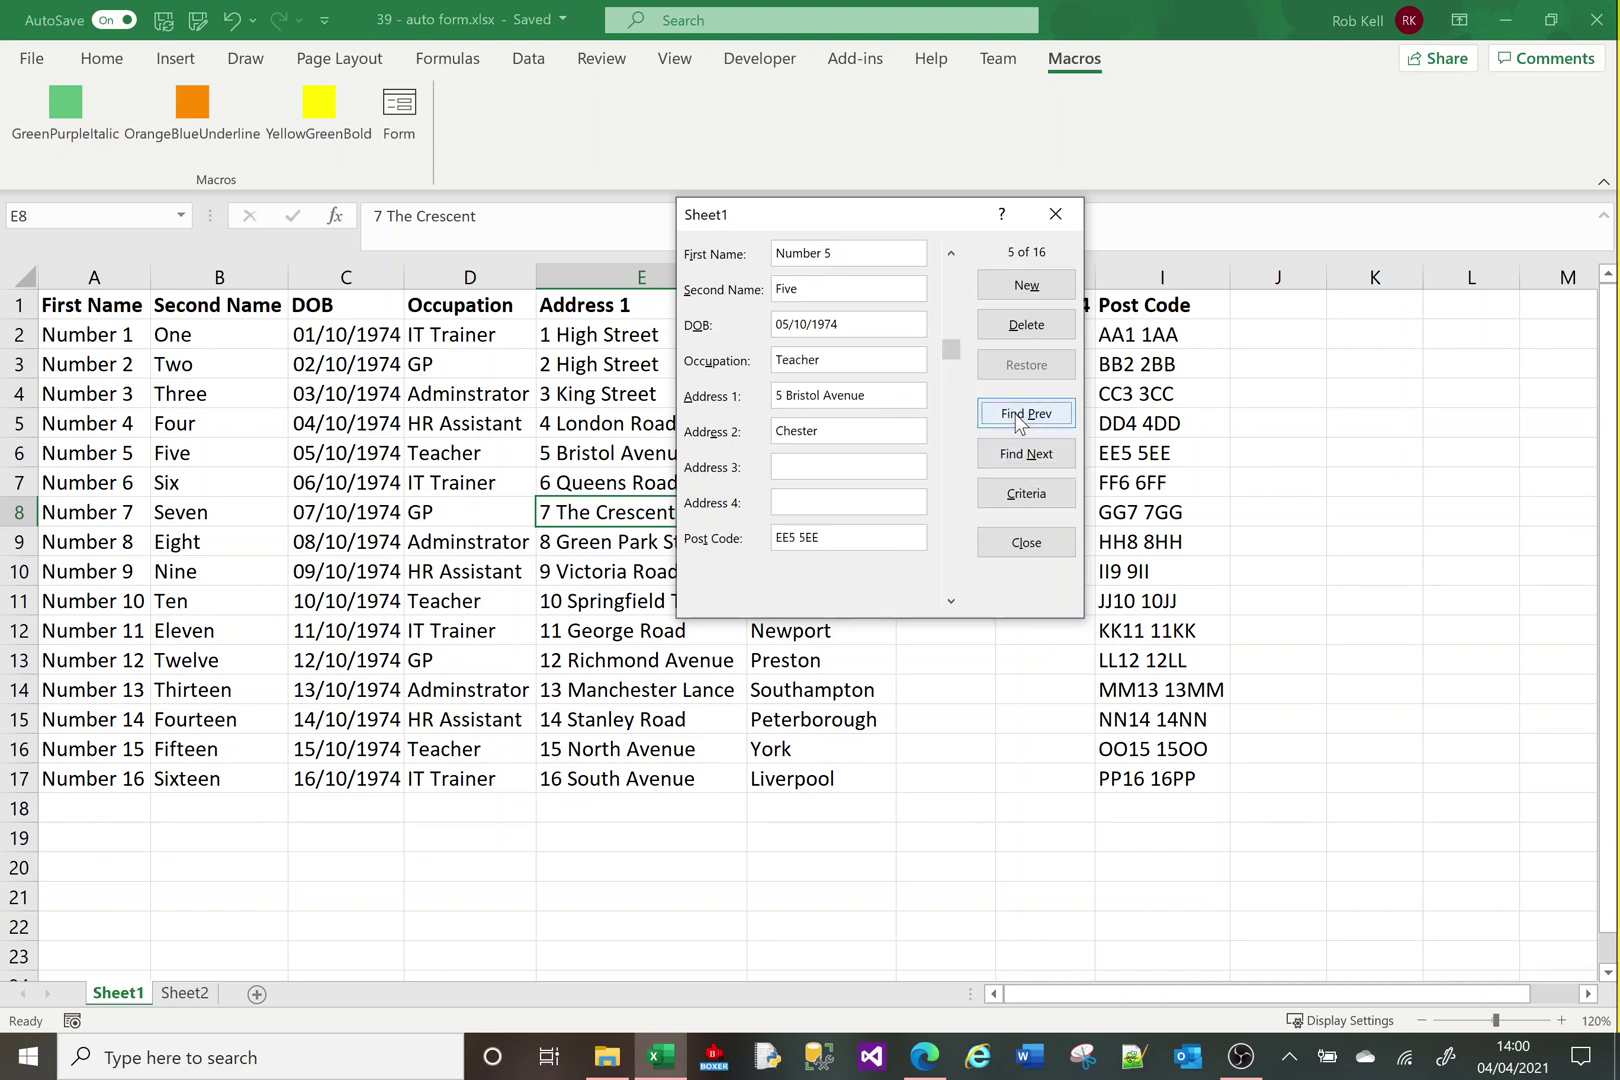
{"action": "left_click", "coordinate": [1020, 420]}
{"action": "left_click", "coordinate": [1020, 420]}
{"action": "left_click", "coordinate": [1020, 420]}
{"action": "left_click", "coordinate": [1020, 420]}
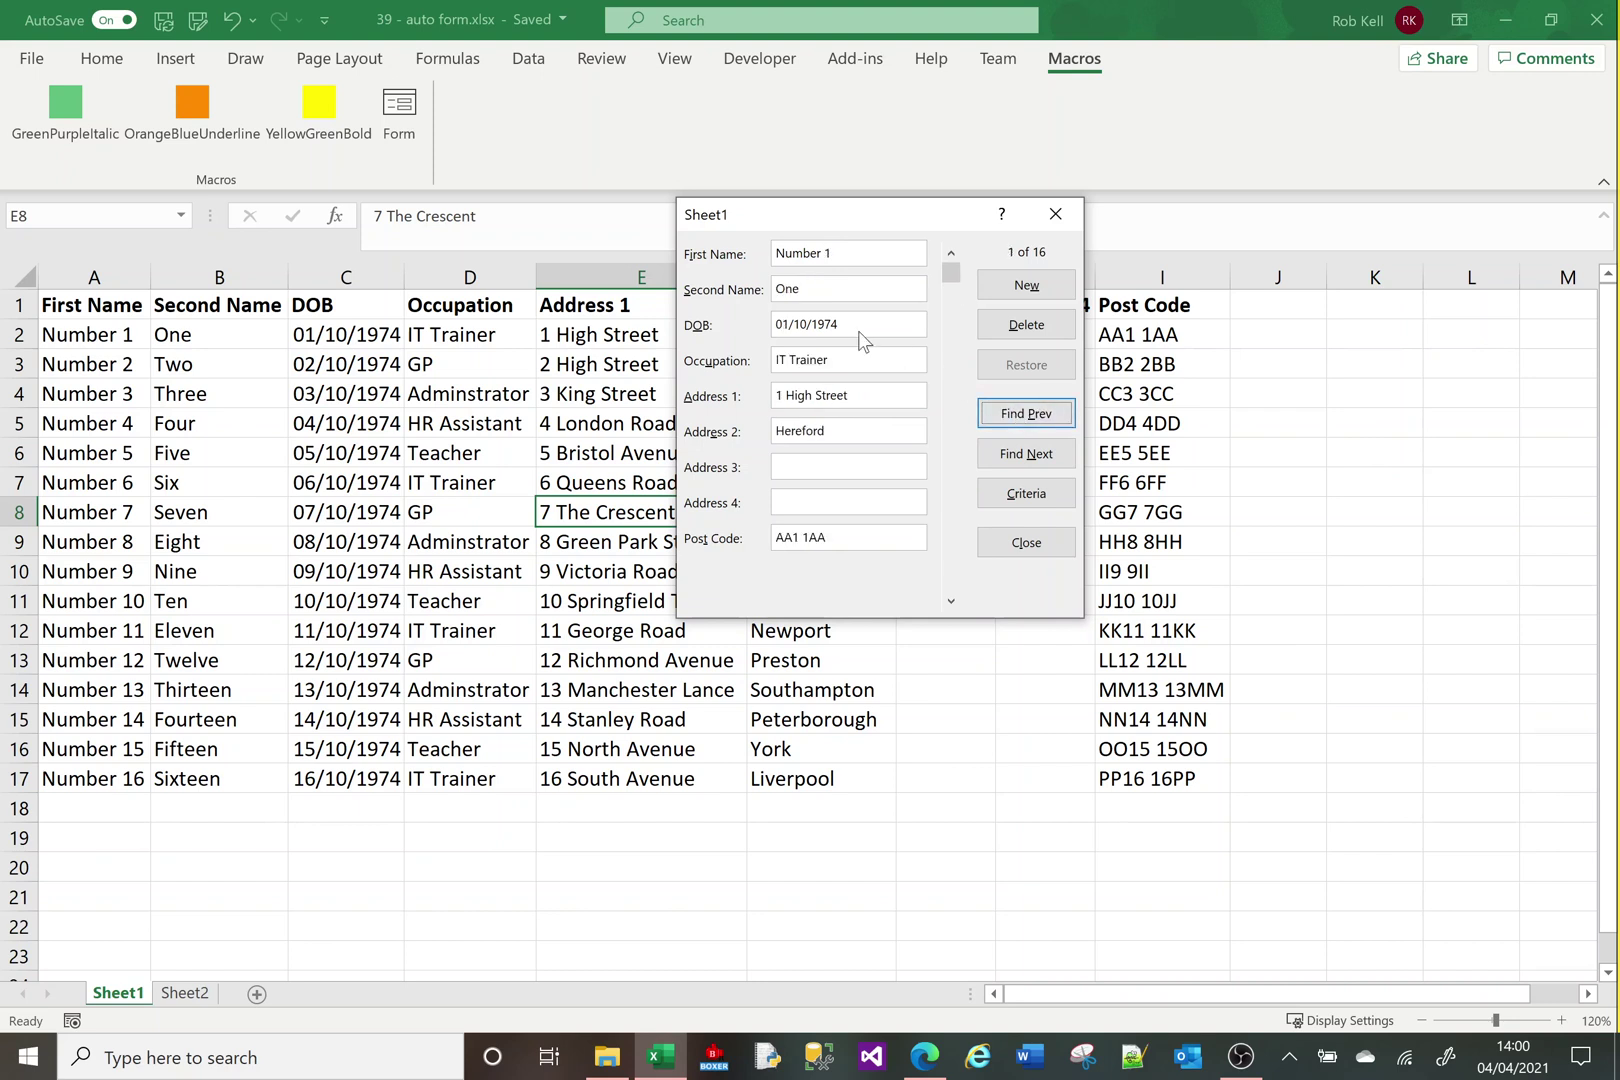
Change the first record's Second Name to "Change" through the data form and commit it.
{"action": "double_click", "coordinate": [803, 287]}
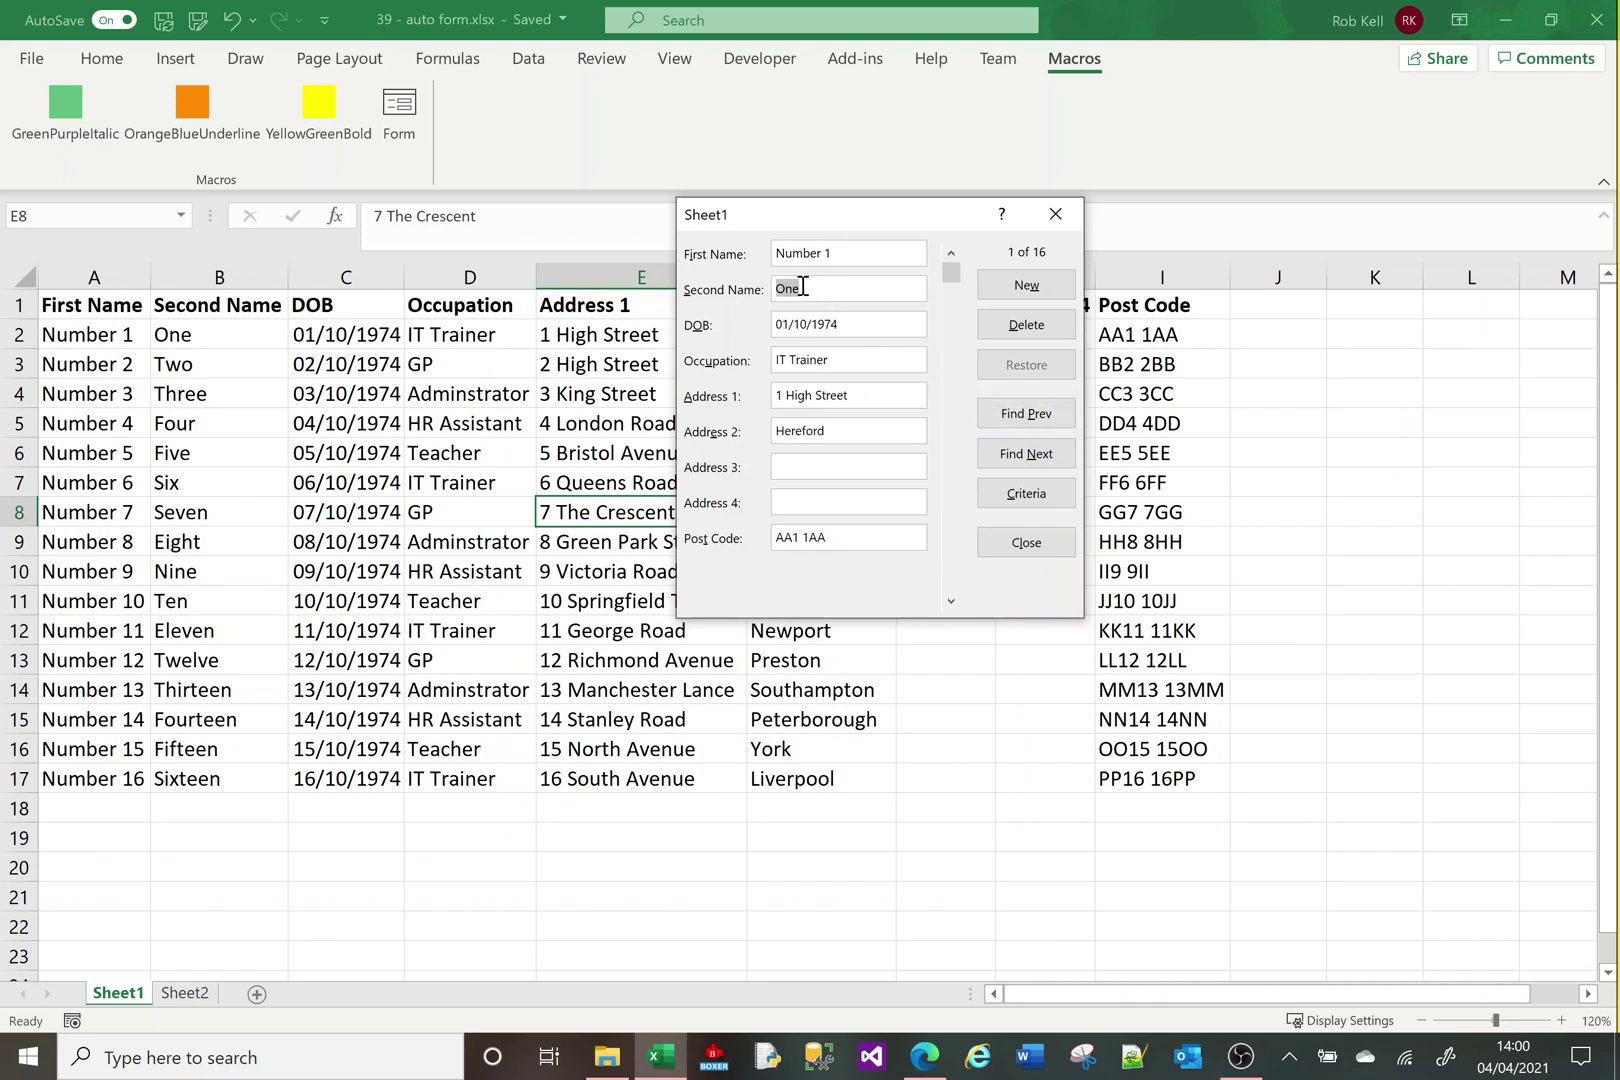
{"action": "type", "text": "Change"}
{"action": "key", "text": "Return"}
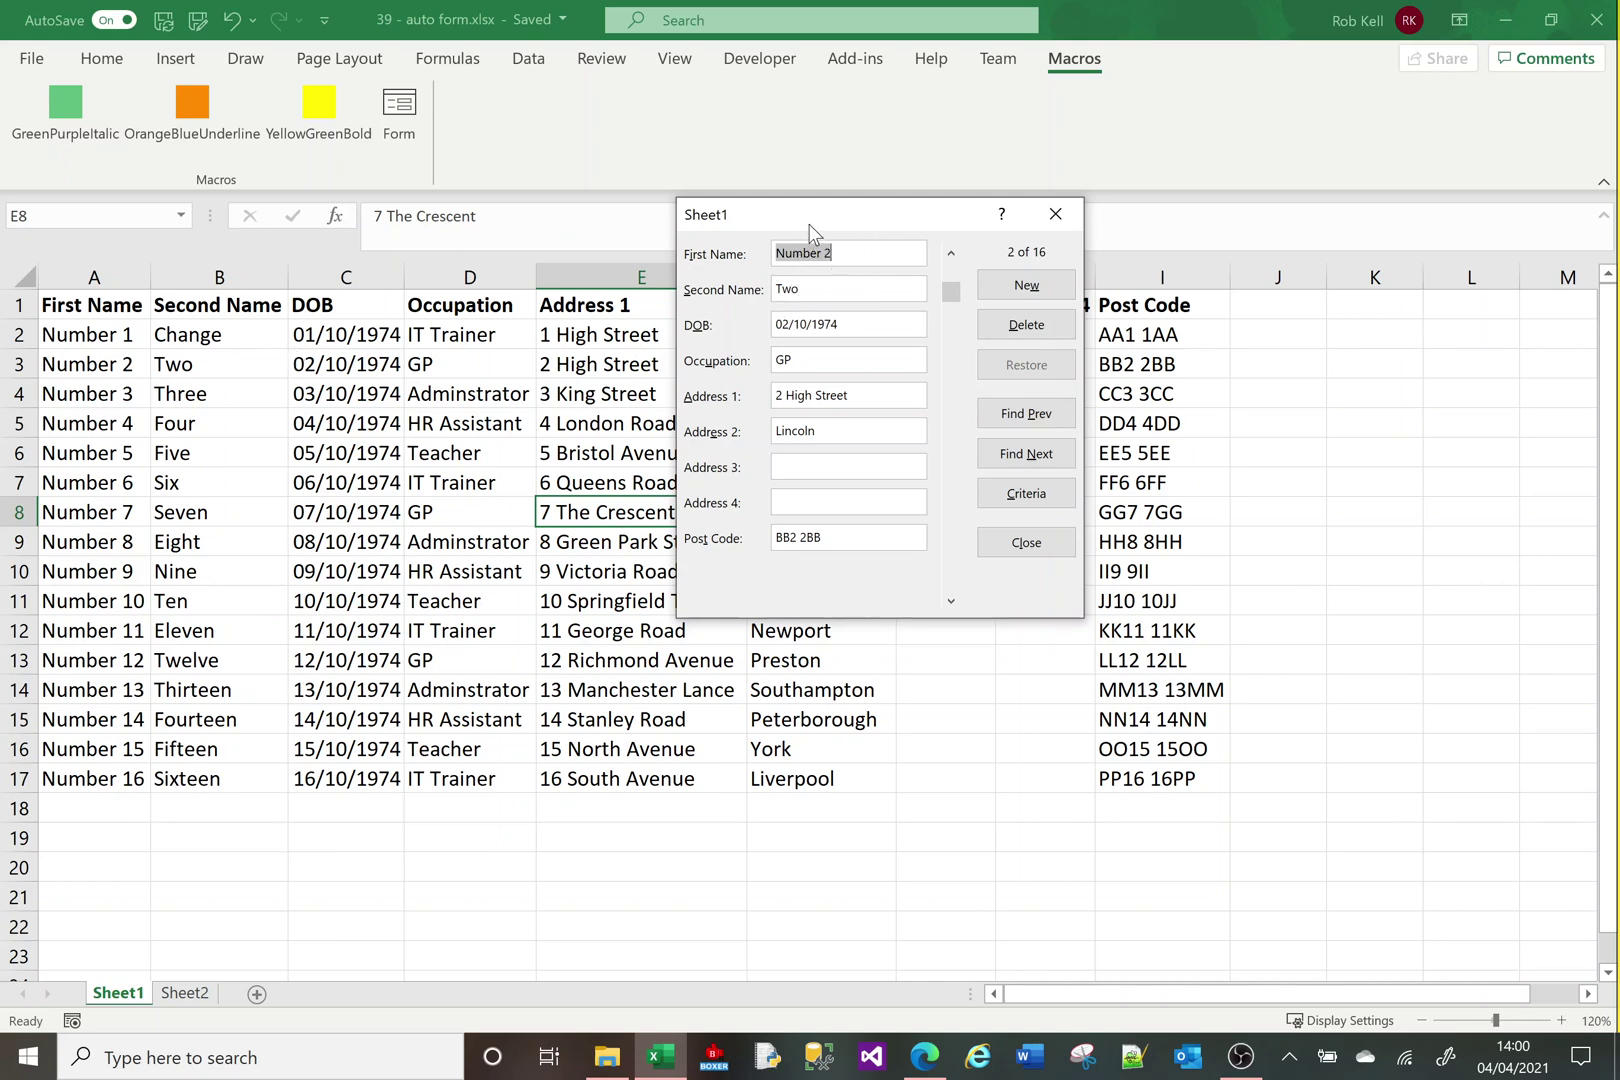
Move the form clear of the table's first rows and enter "Amend" as Address 3 of the second record.
{"action": "left_click_drag", "start_coordinate": [810, 230], "coordinate": [587, 437]}
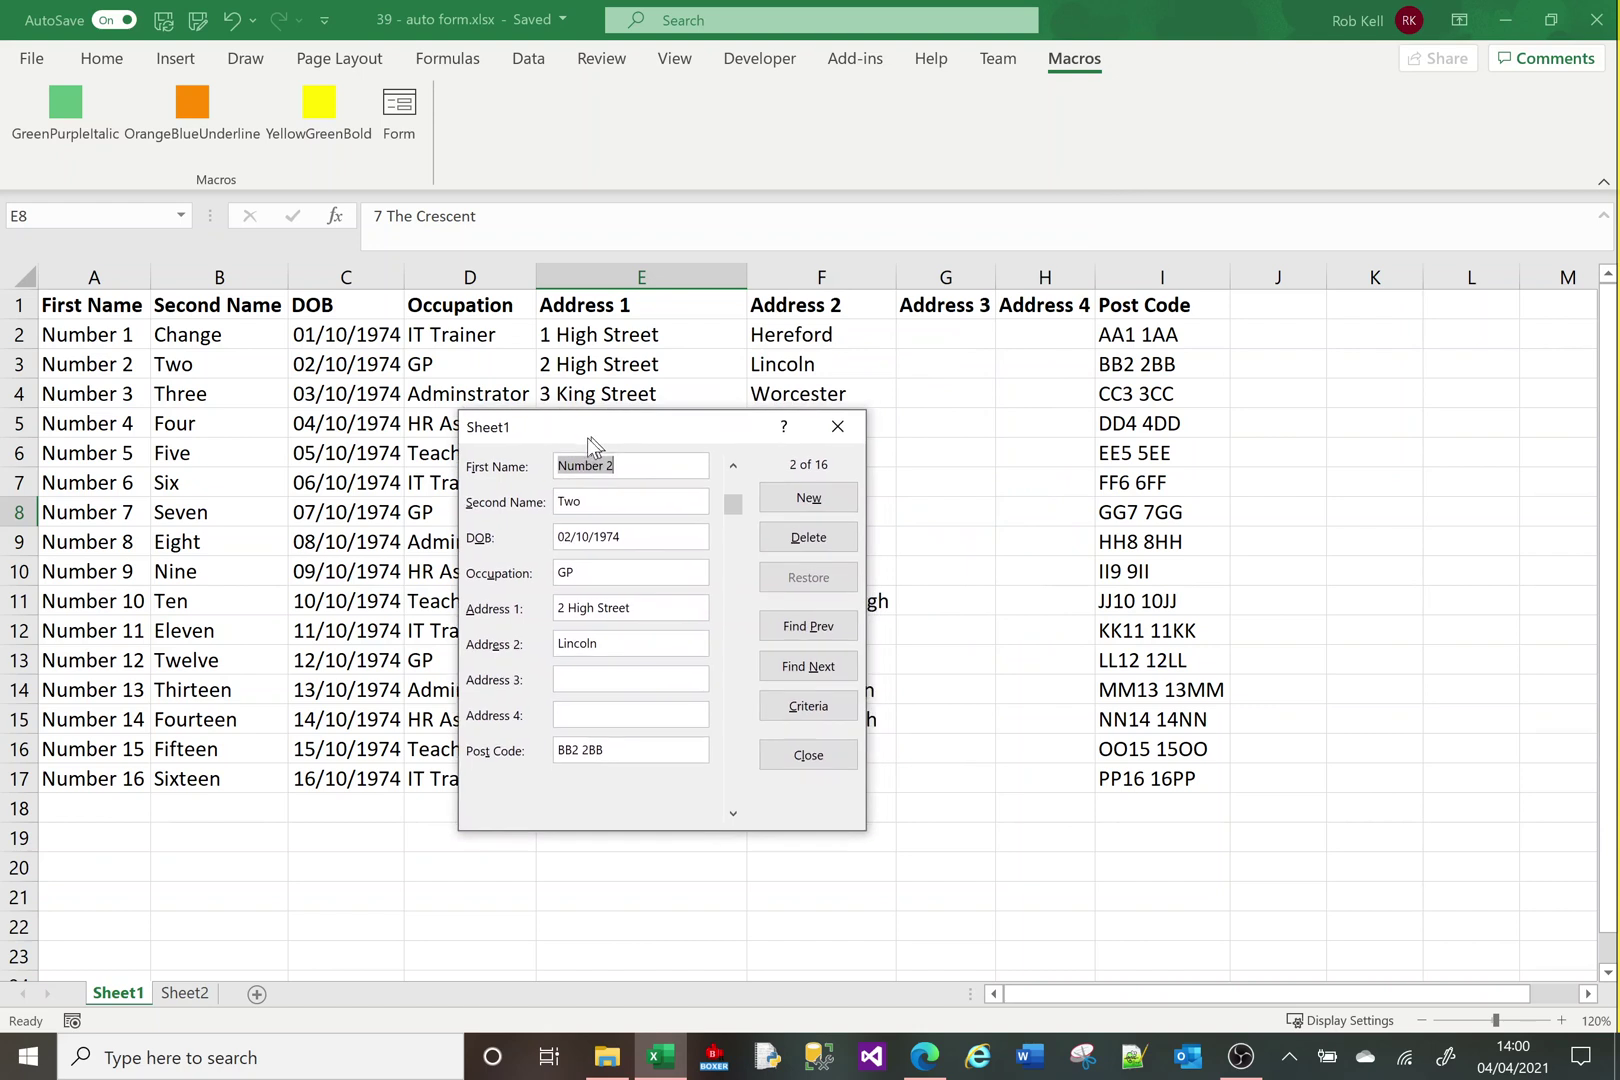
{"action": "left_click", "coordinate": [618, 676]}
{"action": "type", "text": "Amend"}
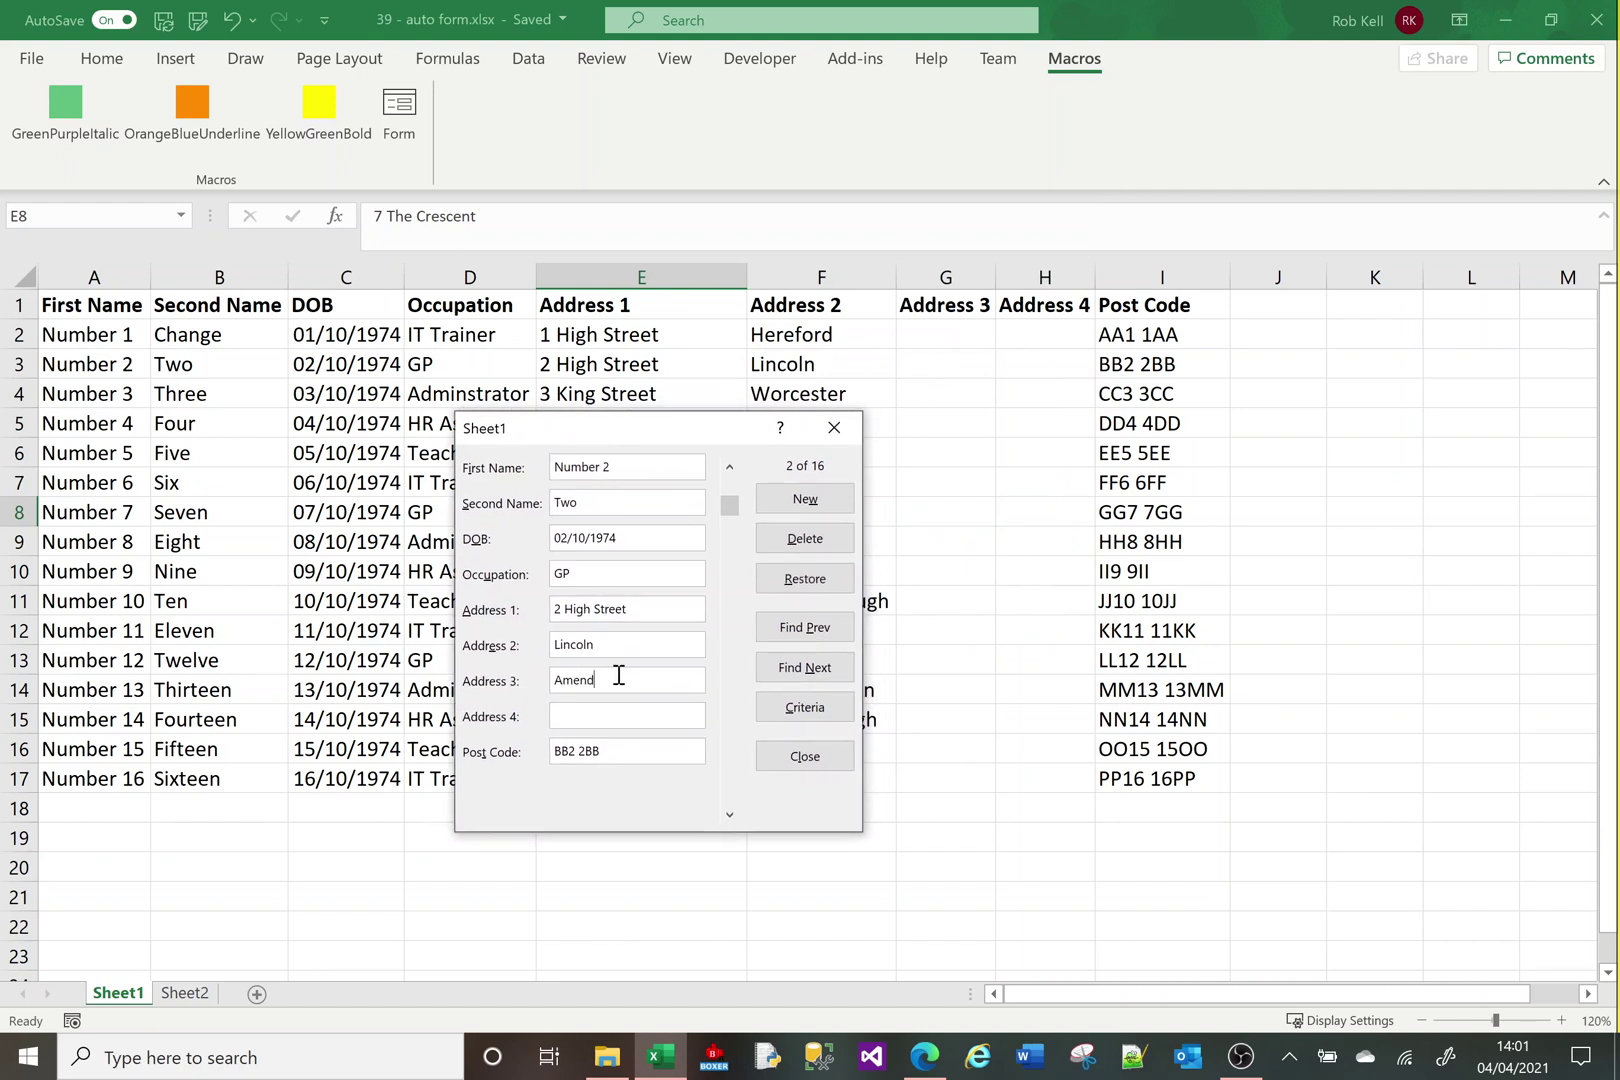
{"action": "key", "text": "Return"}
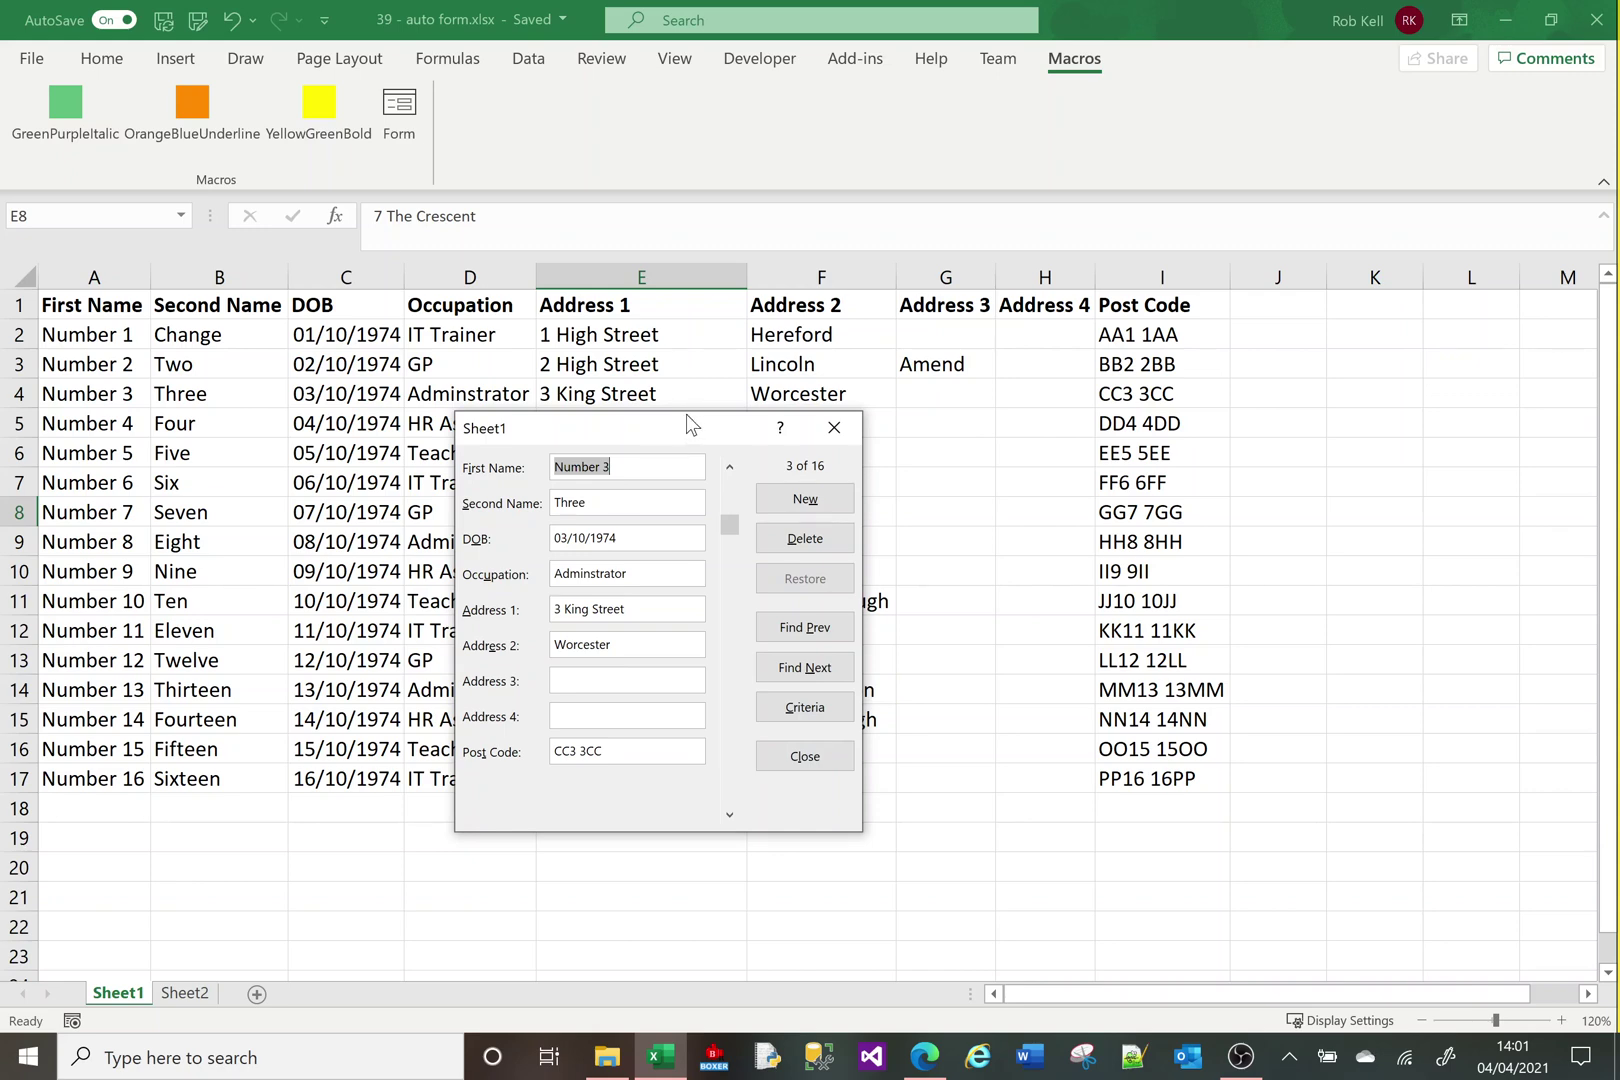
Move the data form upward and move between the last record and the blank new record after it.
{"action": "left_click_drag", "start_coordinate": [687, 431], "coordinate": [659, 231]}
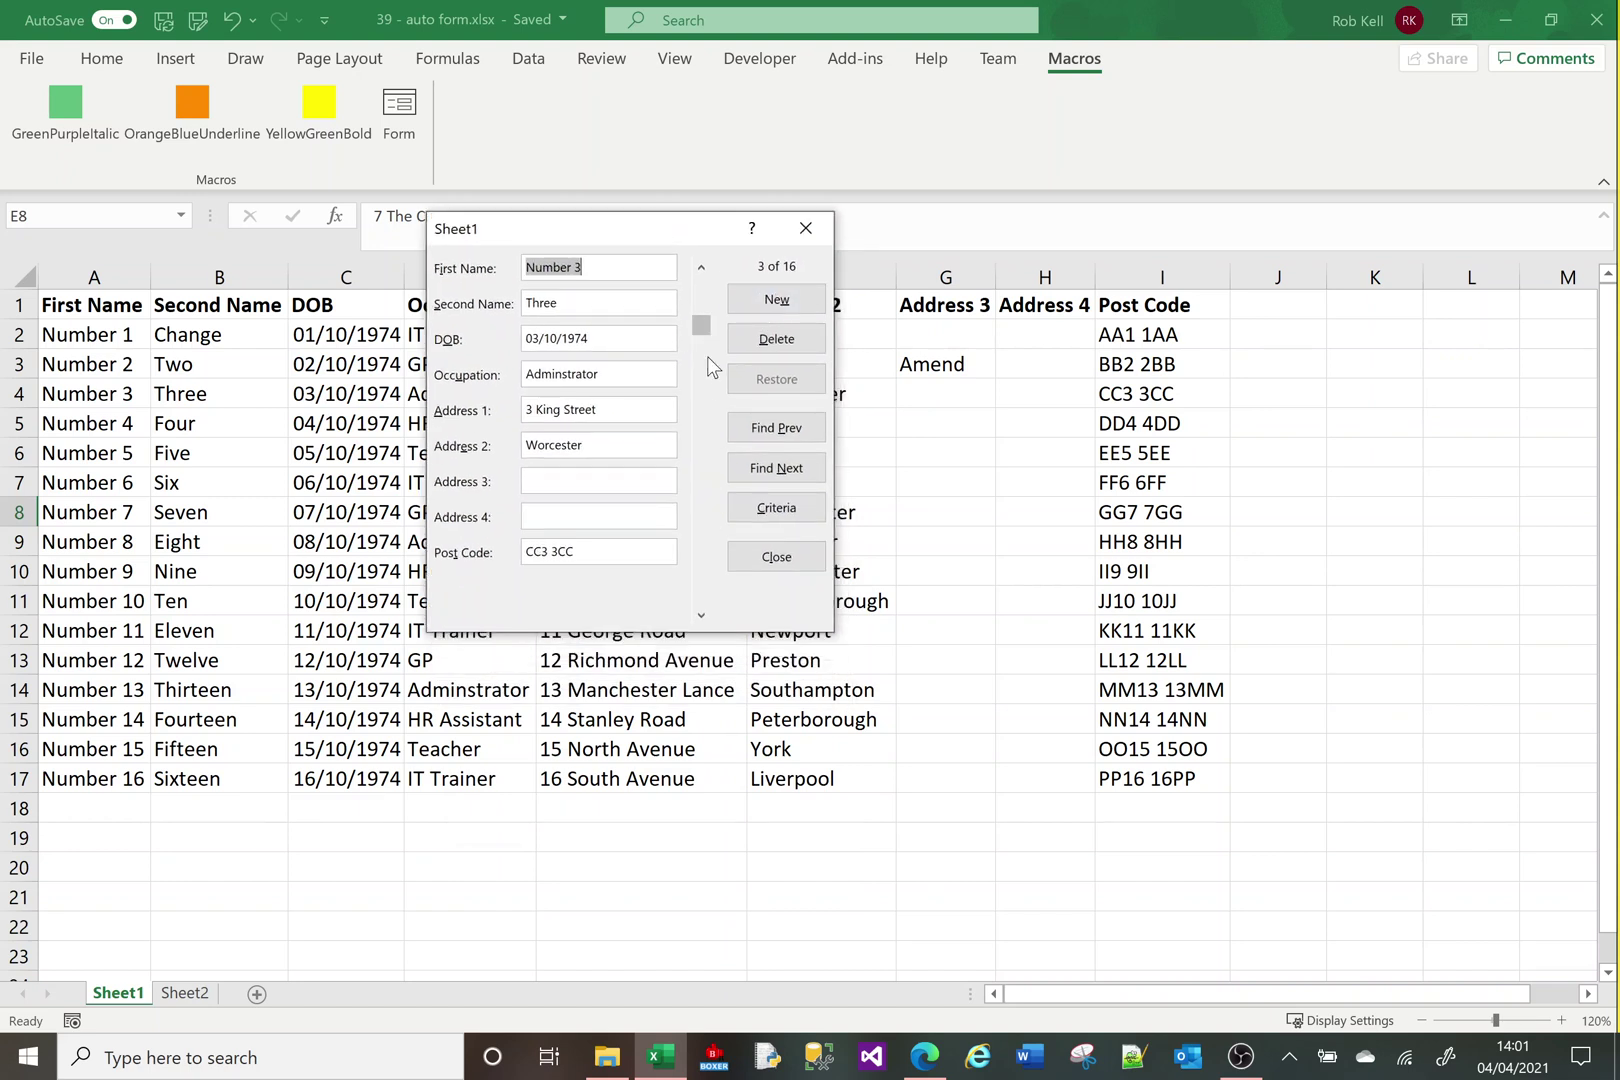
{"action": "left_click_drag", "start_coordinate": [704, 316], "coordinate": [704, 600]}
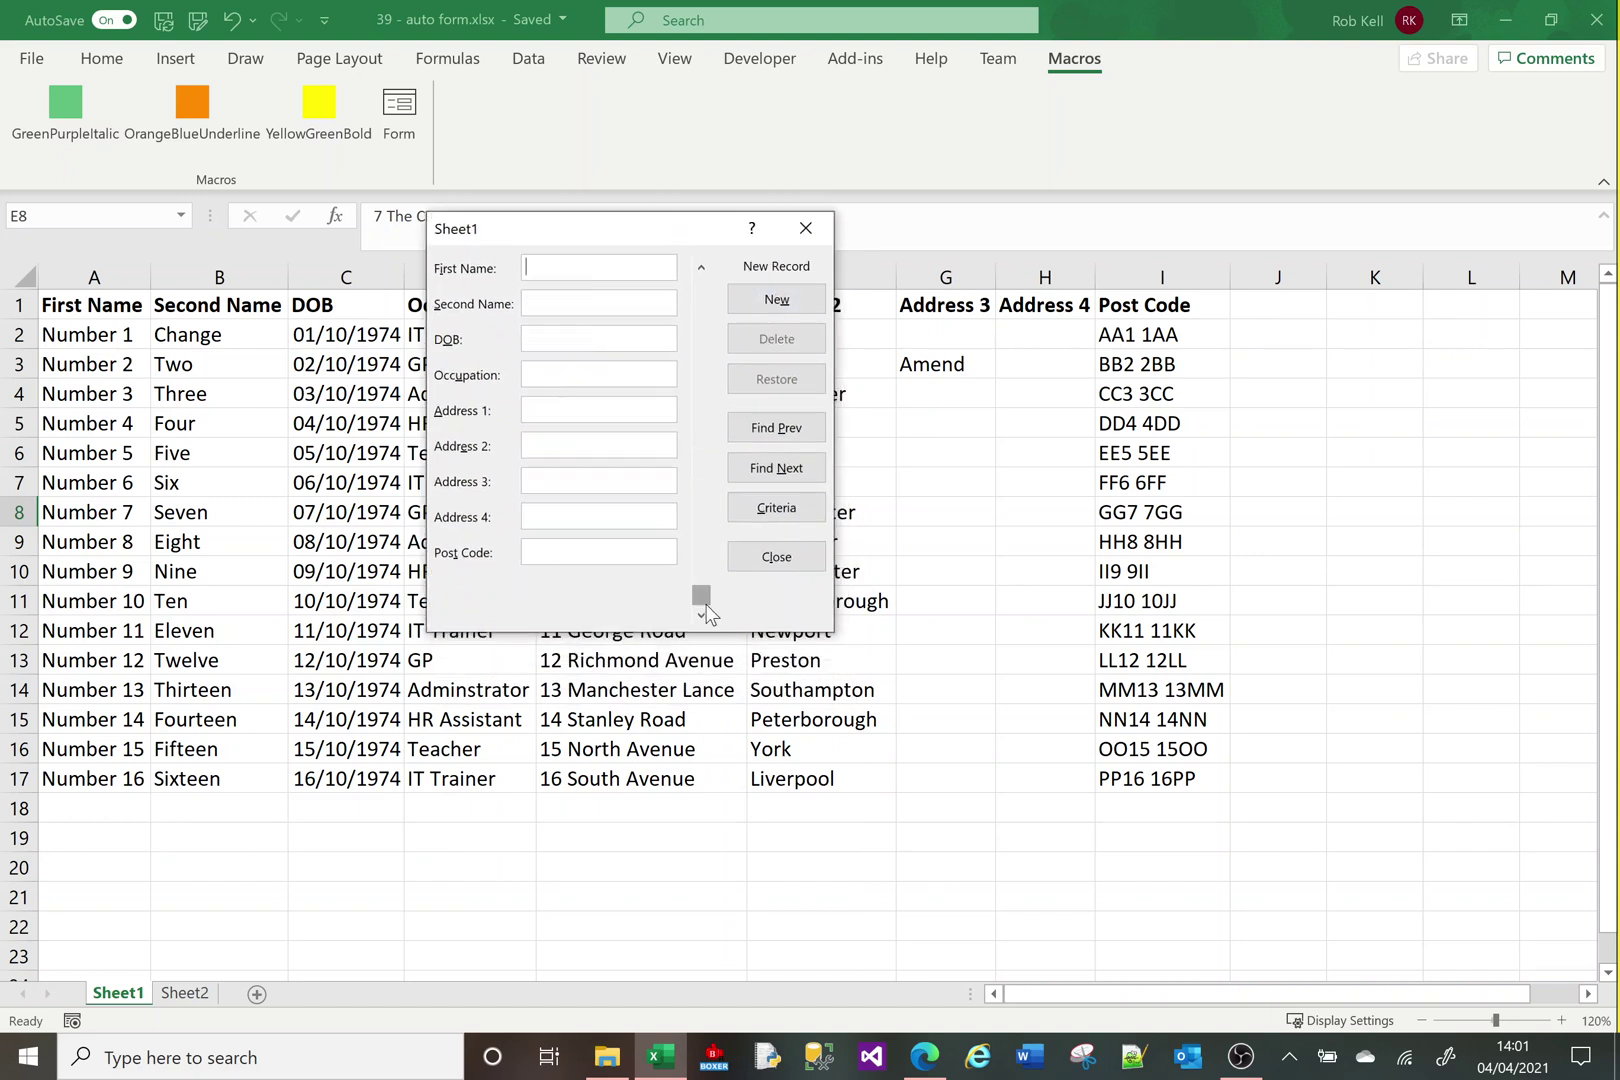
{"action": "left_click", "coordinate": [701, 267]}
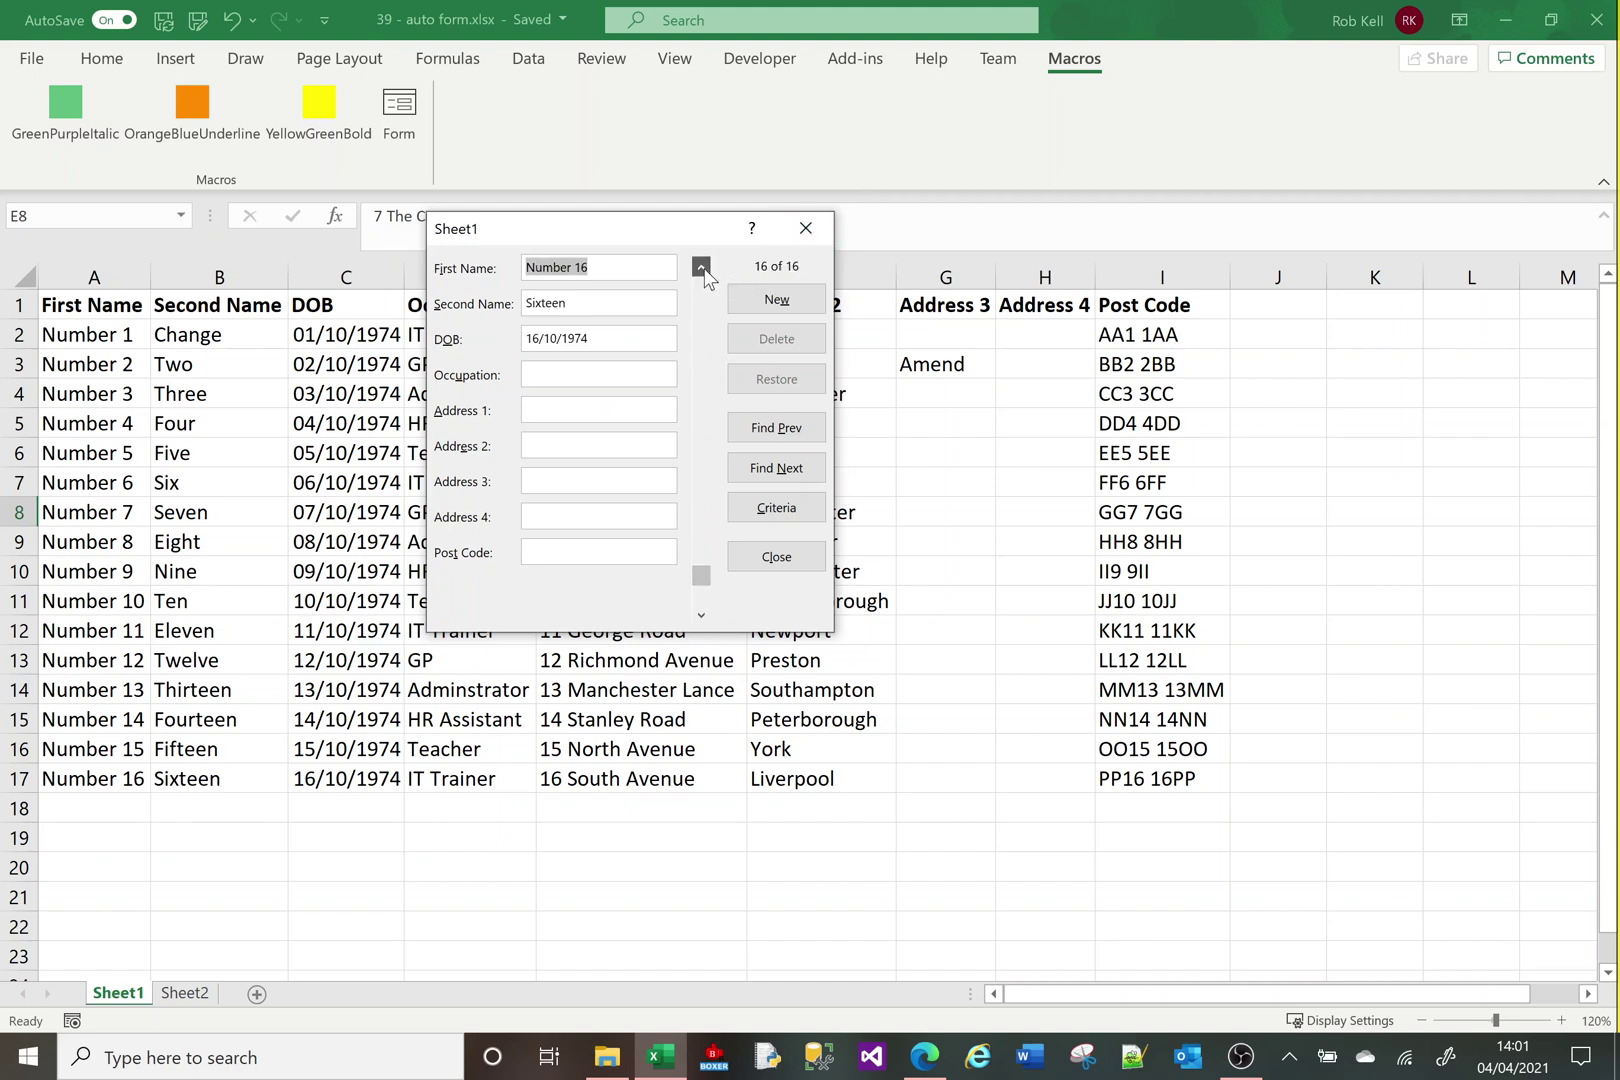
{"action": "left_click", "coordinate": [701, 615]}
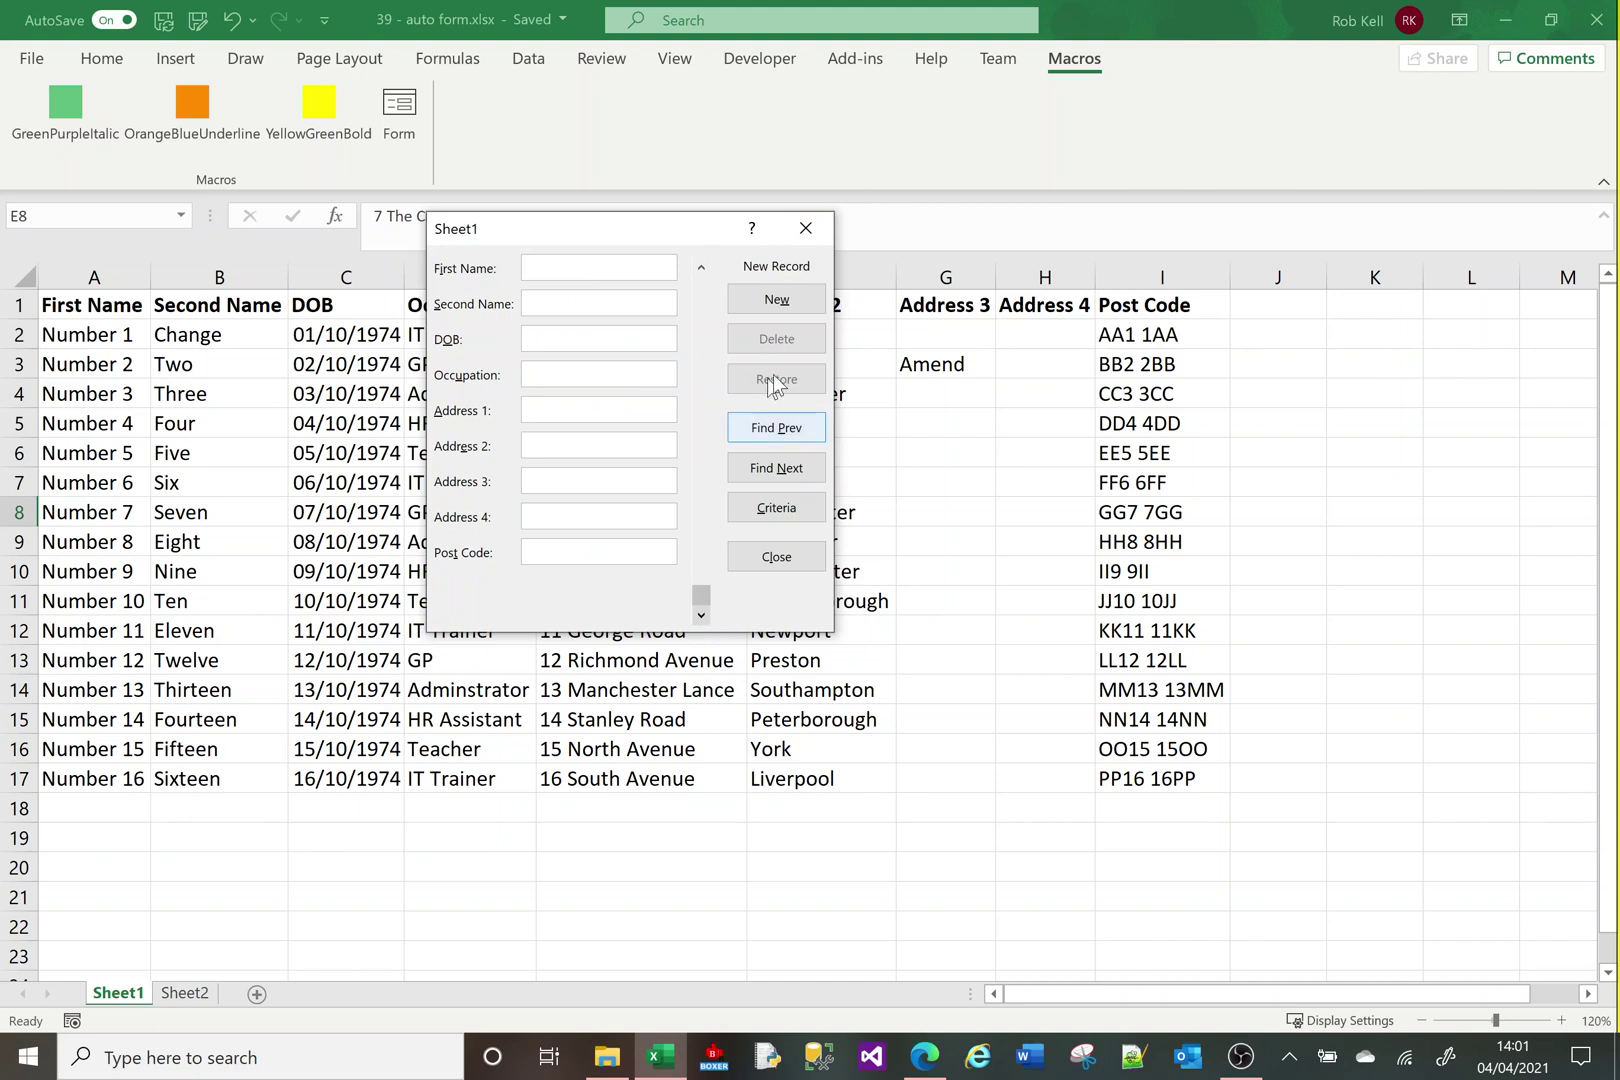
{"action": "left_click", "coordinate": [701, 266]}
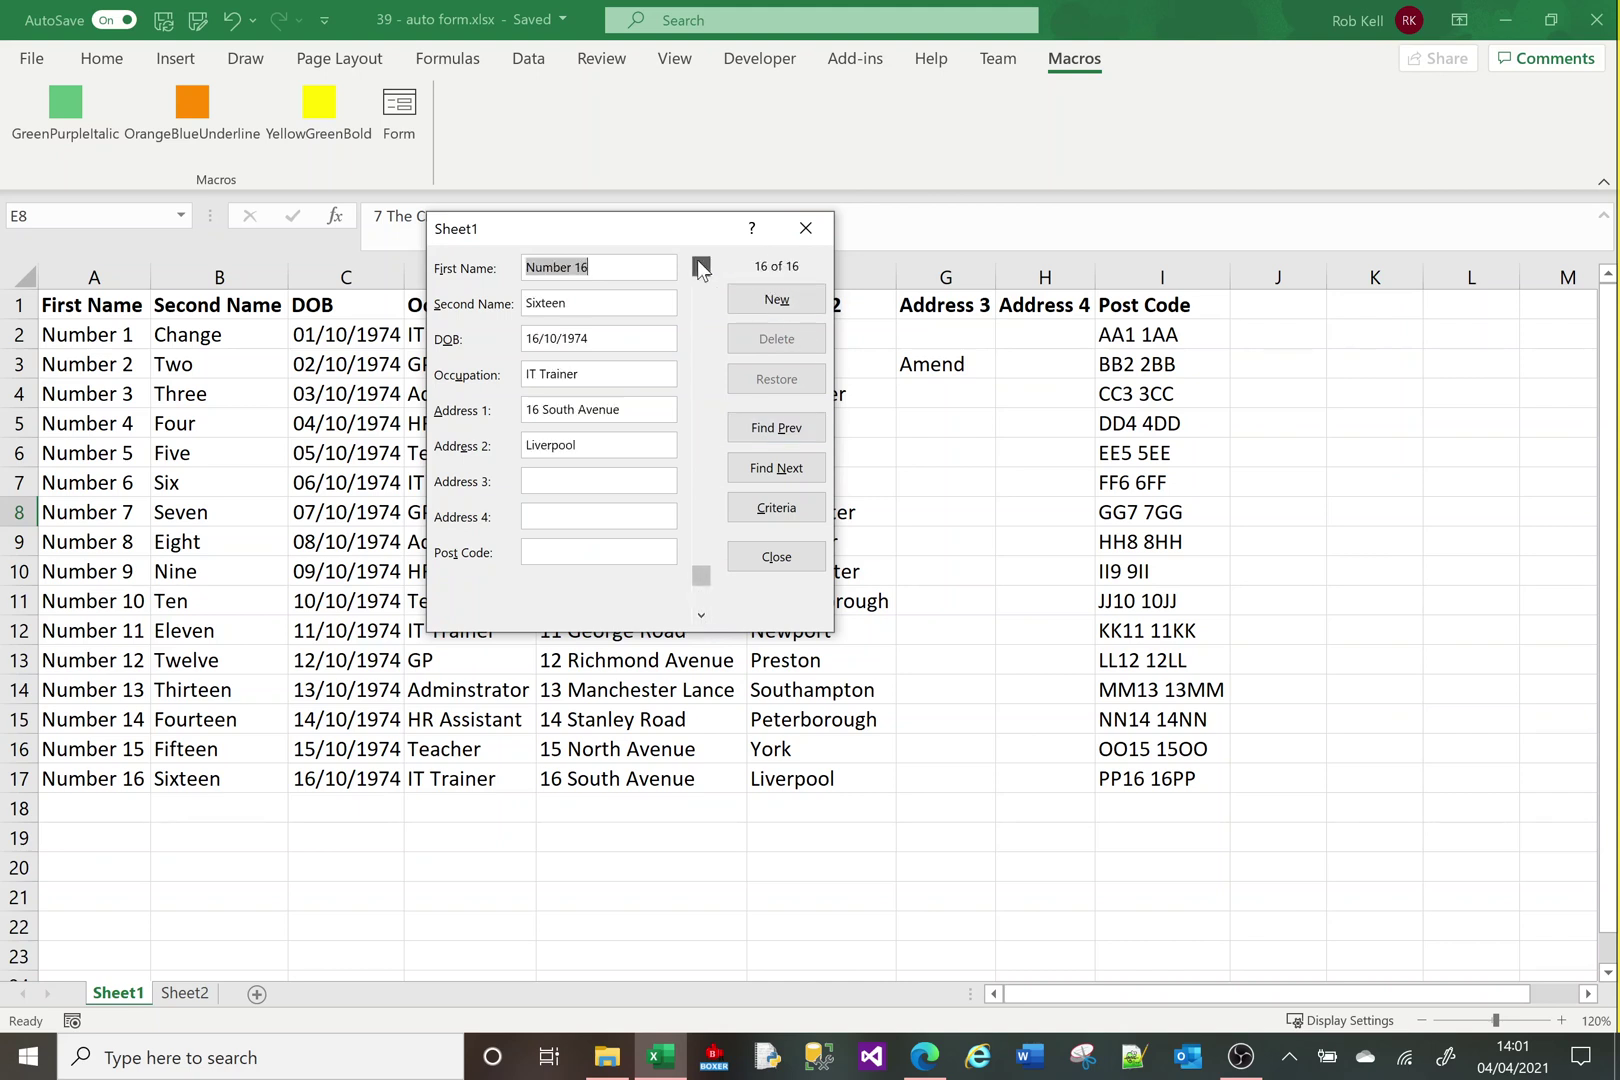
Add a new record with First Name "sdfjsldj", Second Name "sdlfjsl", a date of birth and Occupation "lkjfsl".
{"action": "left_click", "coordinate": [786, 296]}
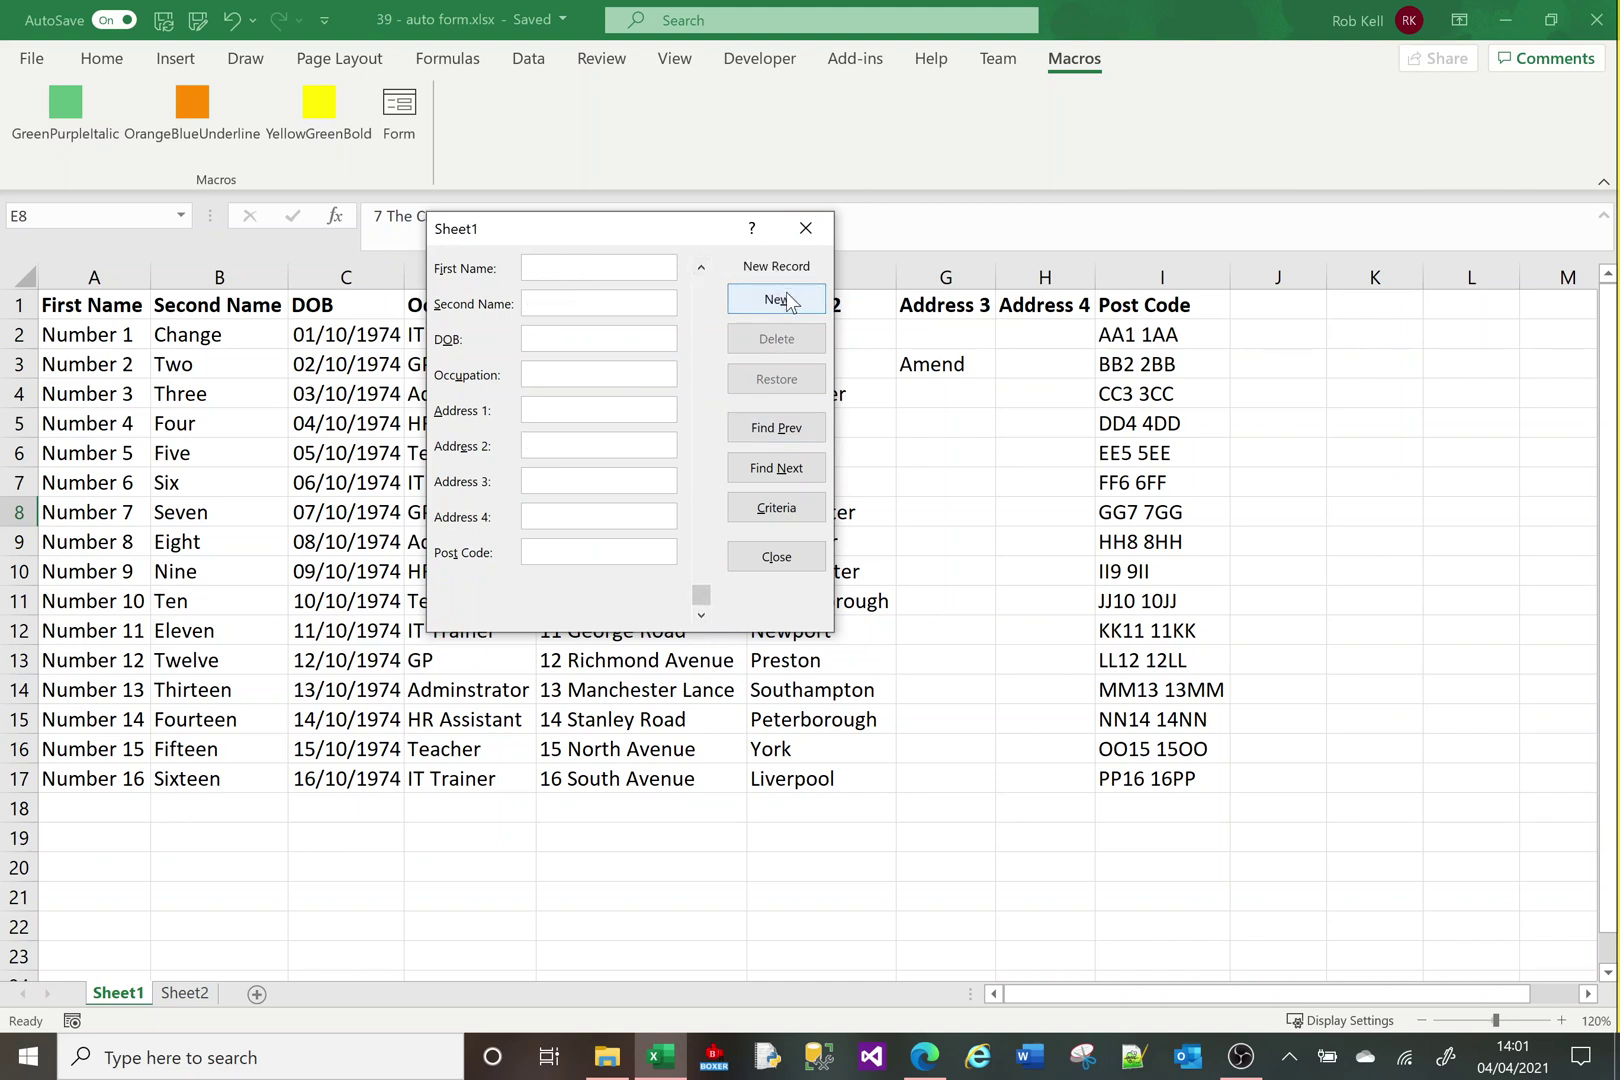
{"action": "type", "text": "sdfjsldj"}
{"action": "key", "text": "Tab"}
{"action": "type", "text": "sdlfjsl"}
{"action": "key", "text": "Tab"}
{"action": "type", "text": "01/20."}
{"action": "key", "text": "BackSpace"}
{"action": "key", "text": "BackSpace"}
{"action": "key", "text": "BackSpace"}
{"action": "type", "text": "12/2019"}
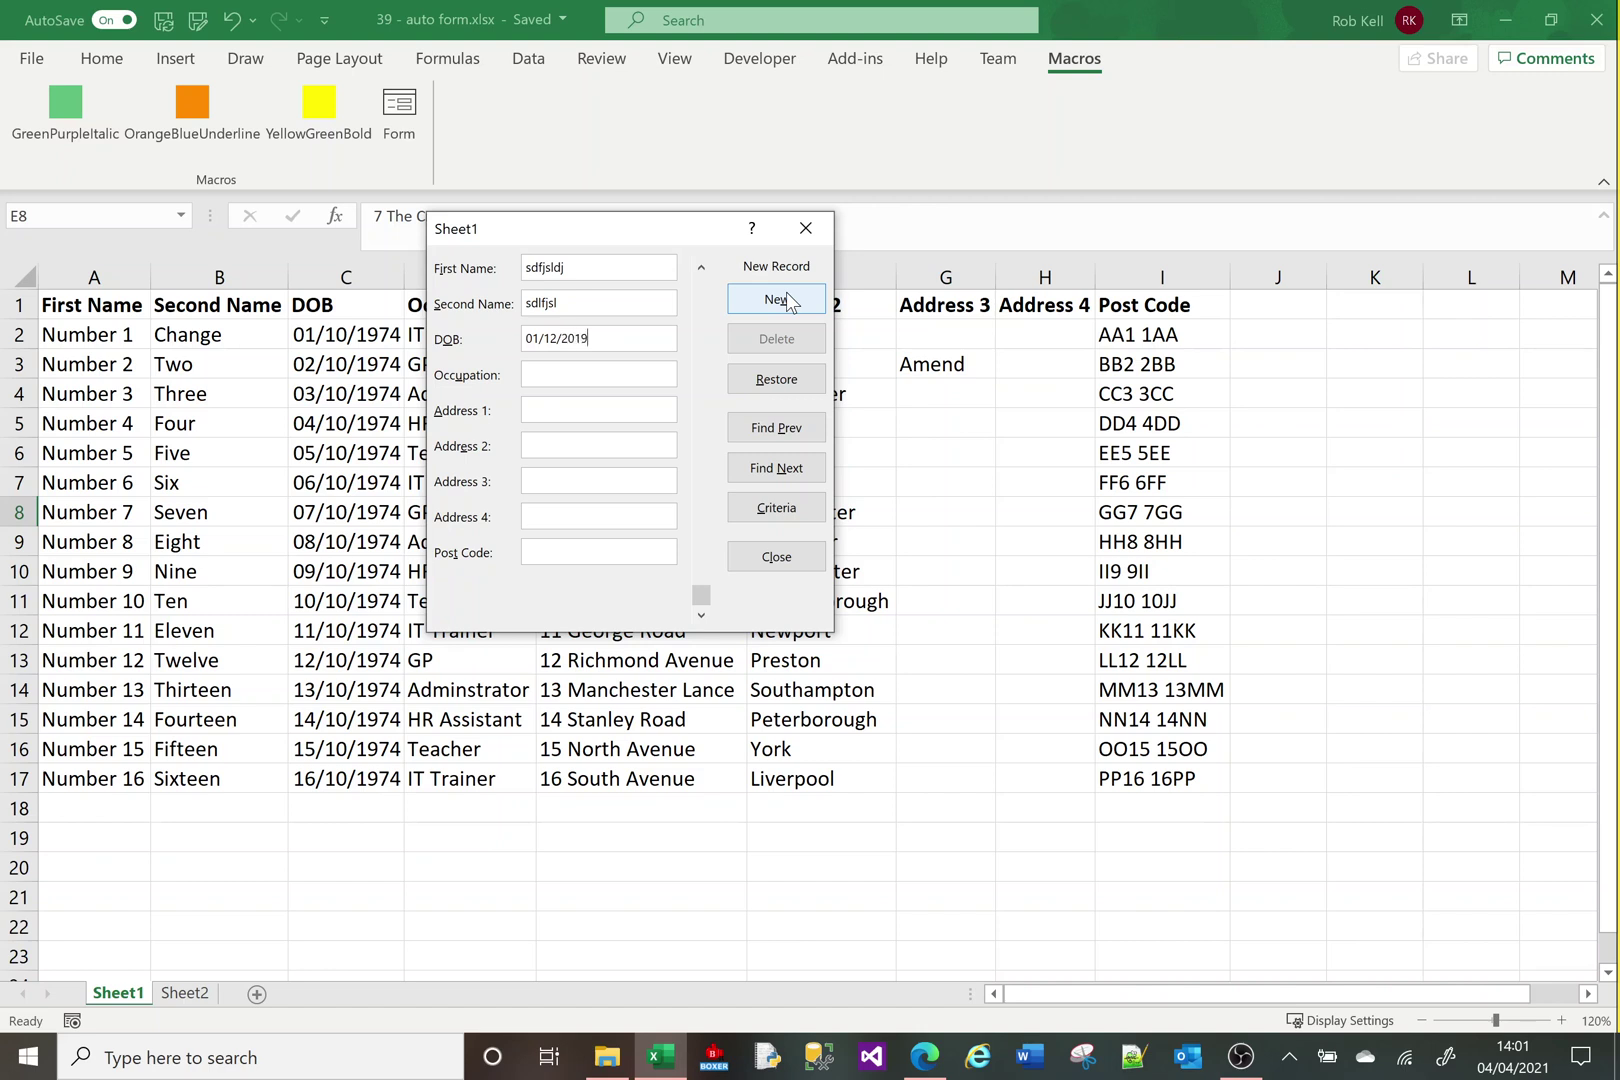
{"action": "type", "text": "lkjfsl"}
{"action": "left_click", "coordinate": [787, 295]}
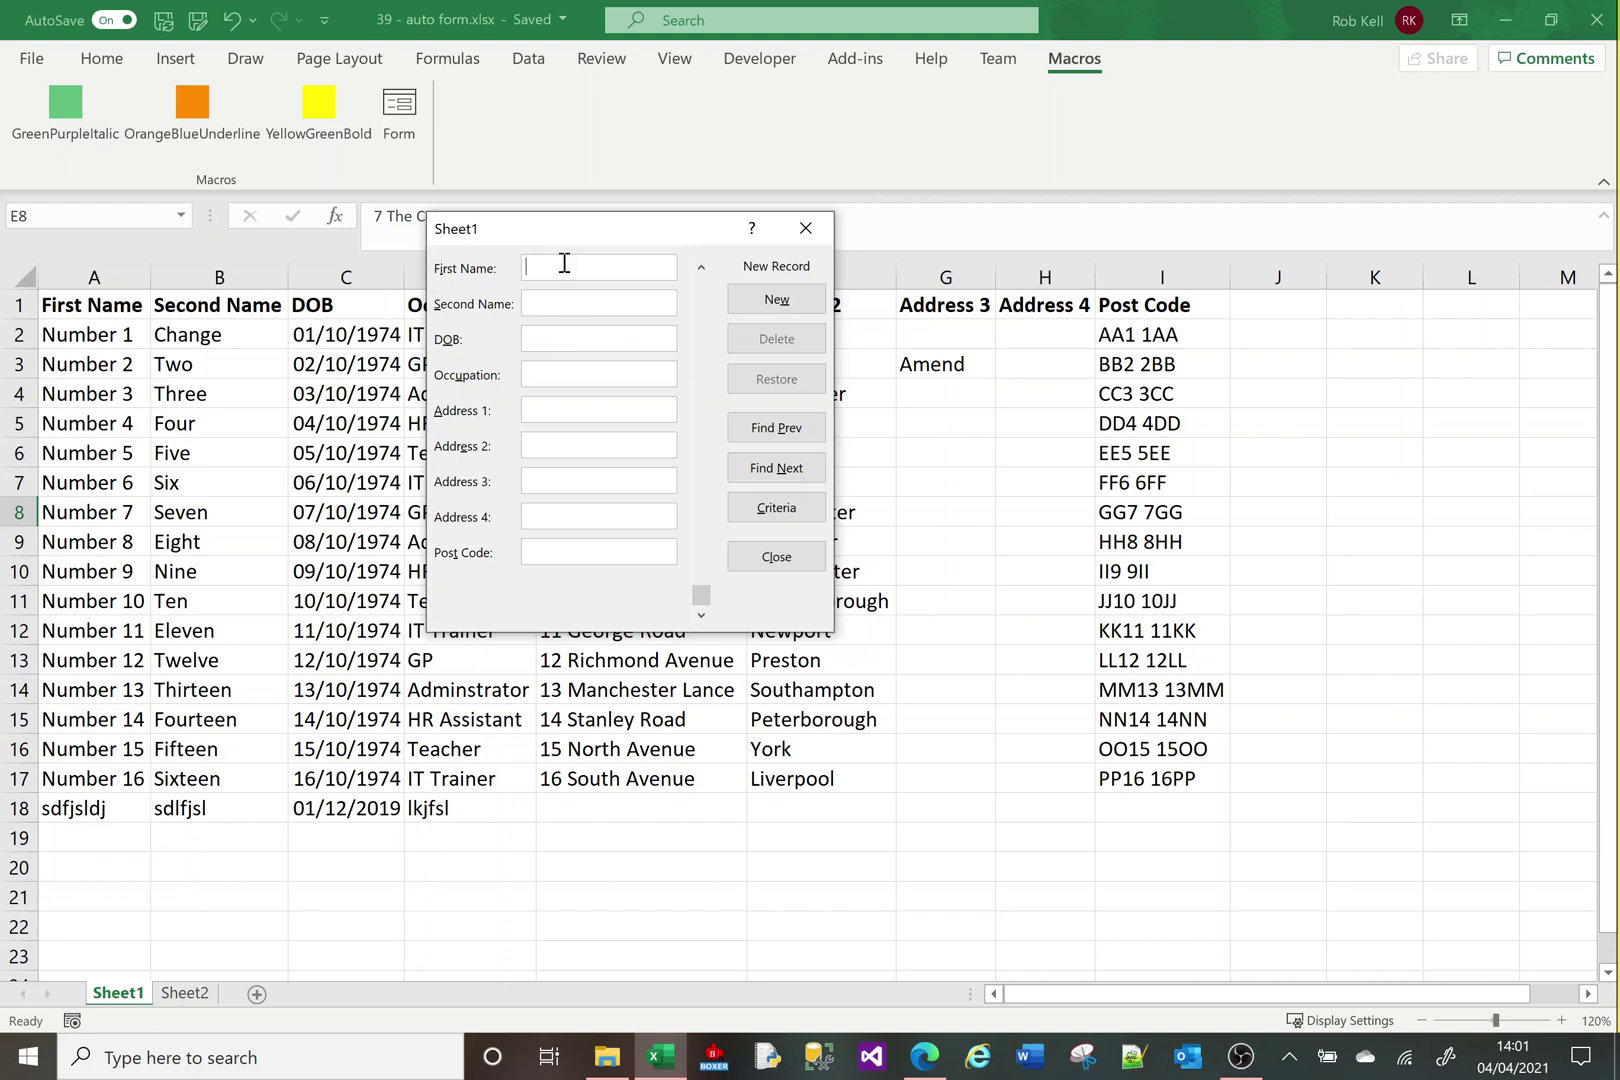
Add a record with only First Name "werwe" and another starting "werwerw", "uuty", "ut", "uytut", filled through Address 3.
{"action": "type", "text": "werwew"}
{"action": "type", "text": "uuty"}
{"action": "key", "text": "Tab"}
{"action": "type", "text": "ut"}
{"action": "key", "text": "Tab"}
{"action": "type", "text": "uytut"}
{"action": "key", "text": "Tab"}
{"action": "type", "text": "ut\tu"}
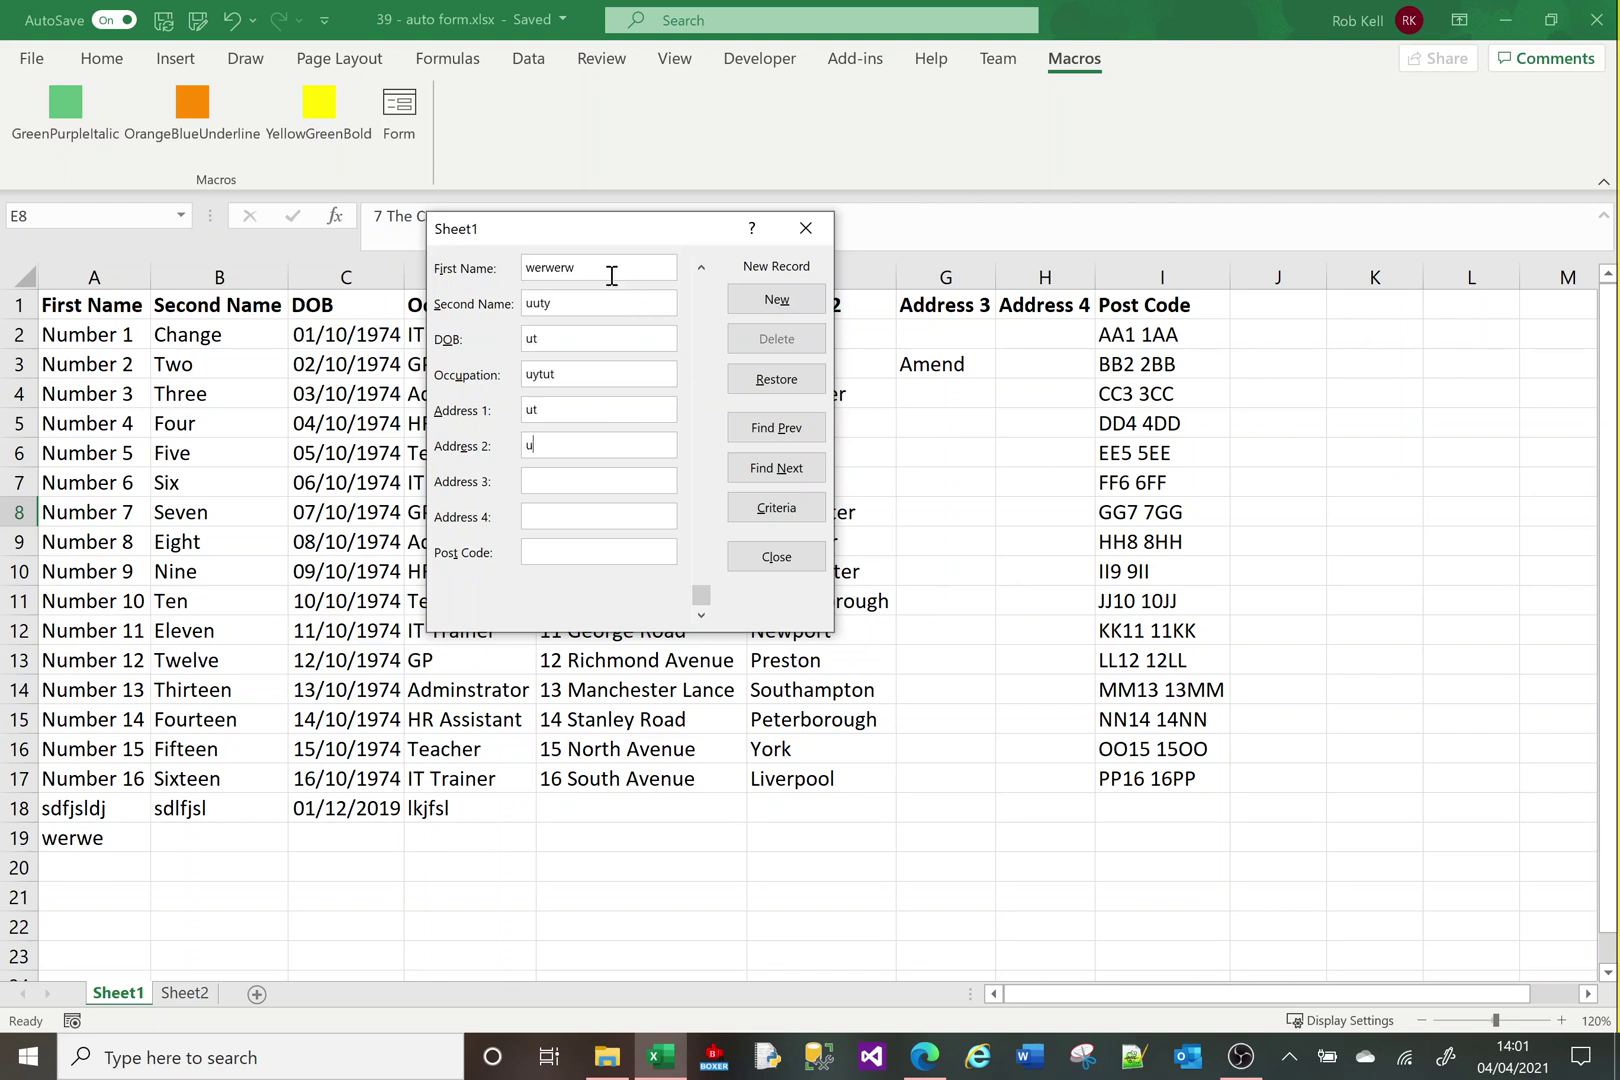
{"action": "type", "text": "ty"}
{"action": "key", "text": "Tab"}
{"action": "type", "text": "ut"}
{"action": "key", "text": "Tab"}
{"action": "key", "text": "Return"}
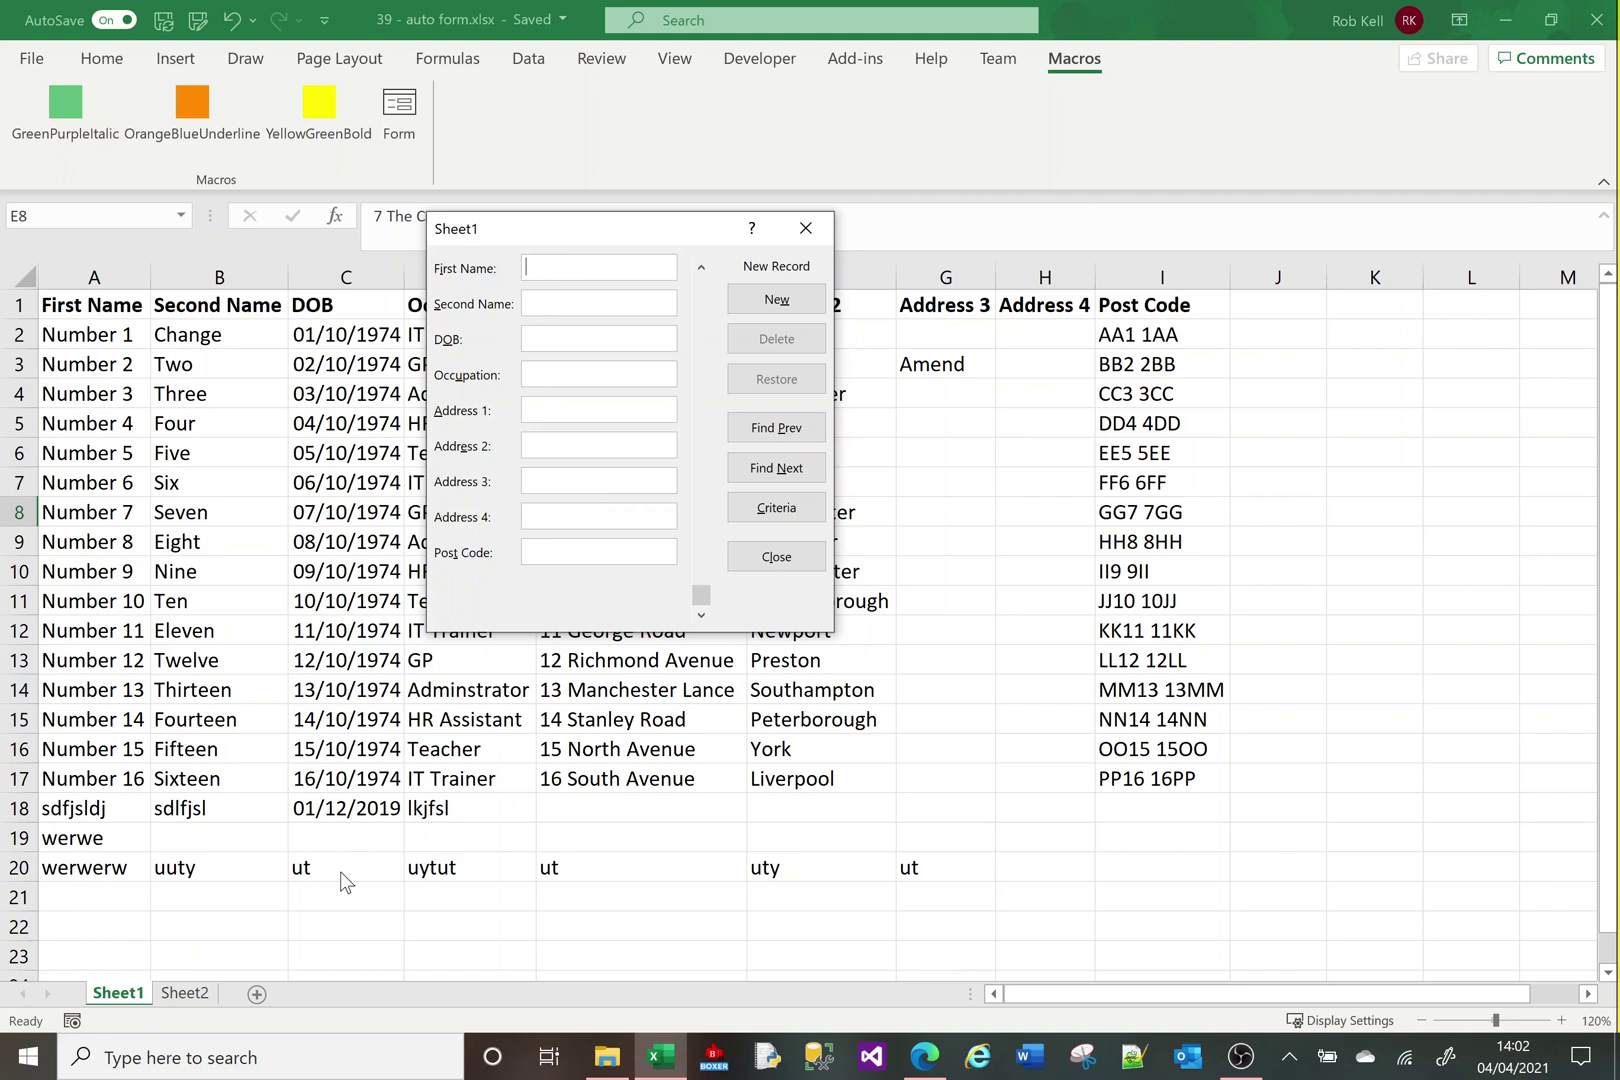
Delete the "werwerw" and "werwe" records through the data form.
{"action": "left_click", "coordinate": [701, 269]}
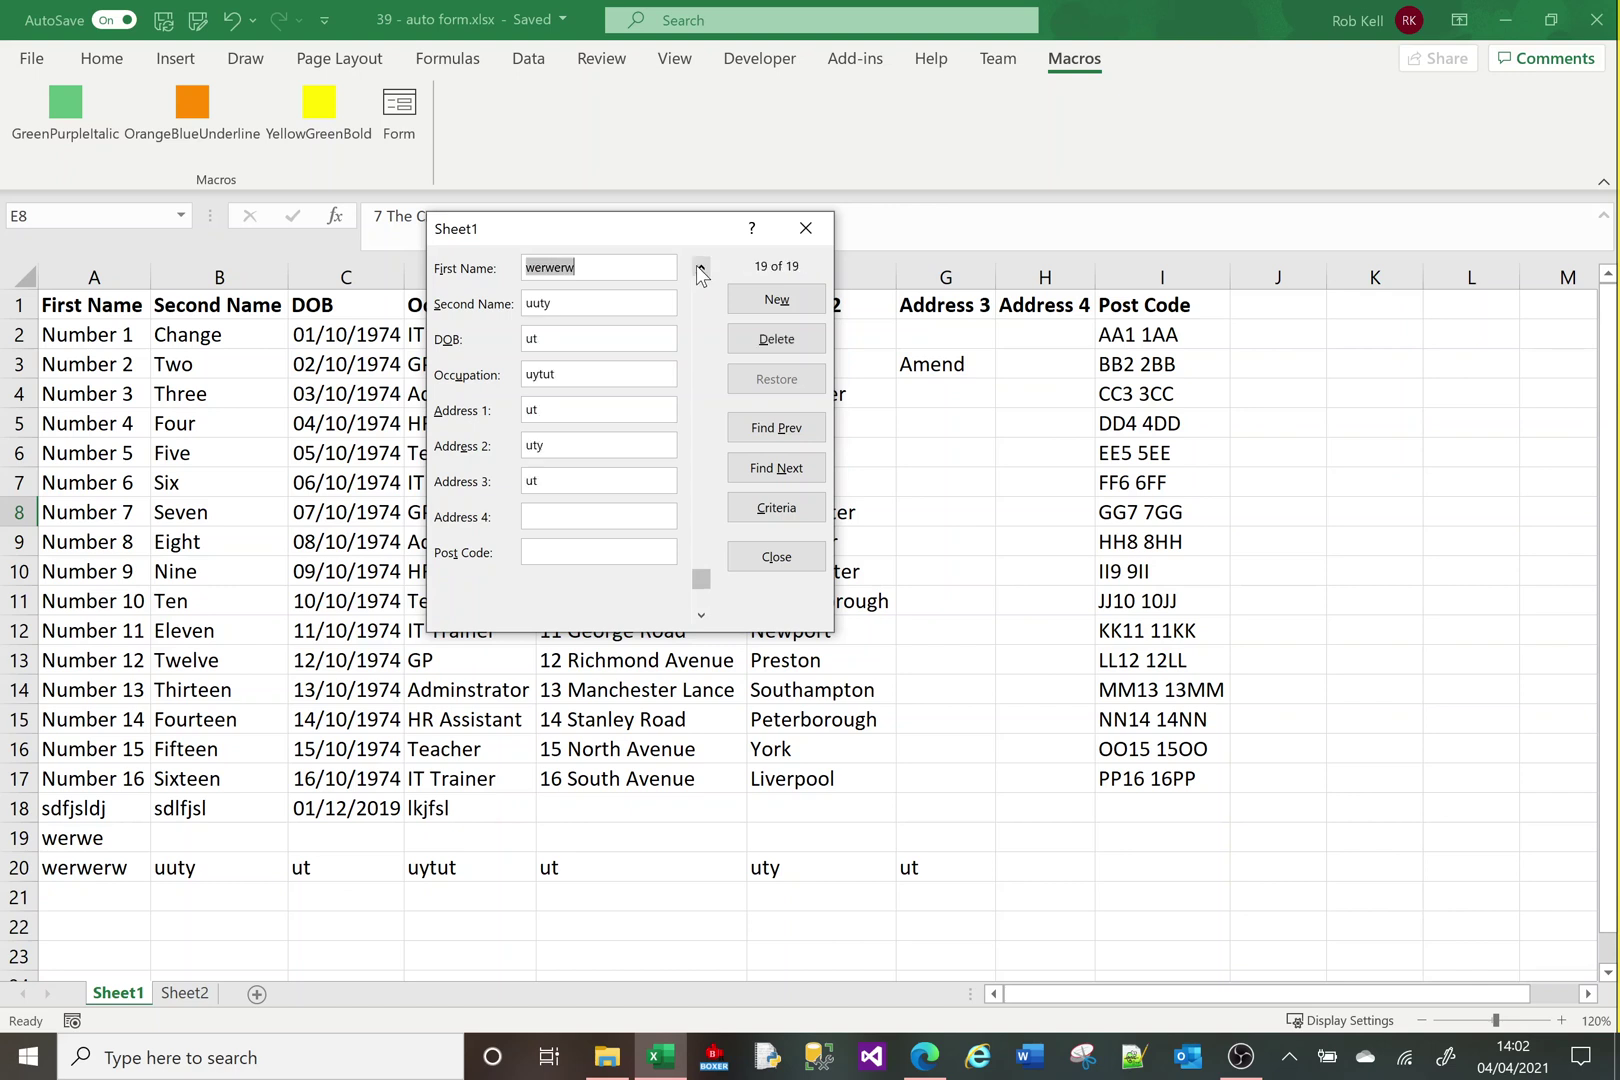
{"action": "left_click", "coordinate": [766, 346]}
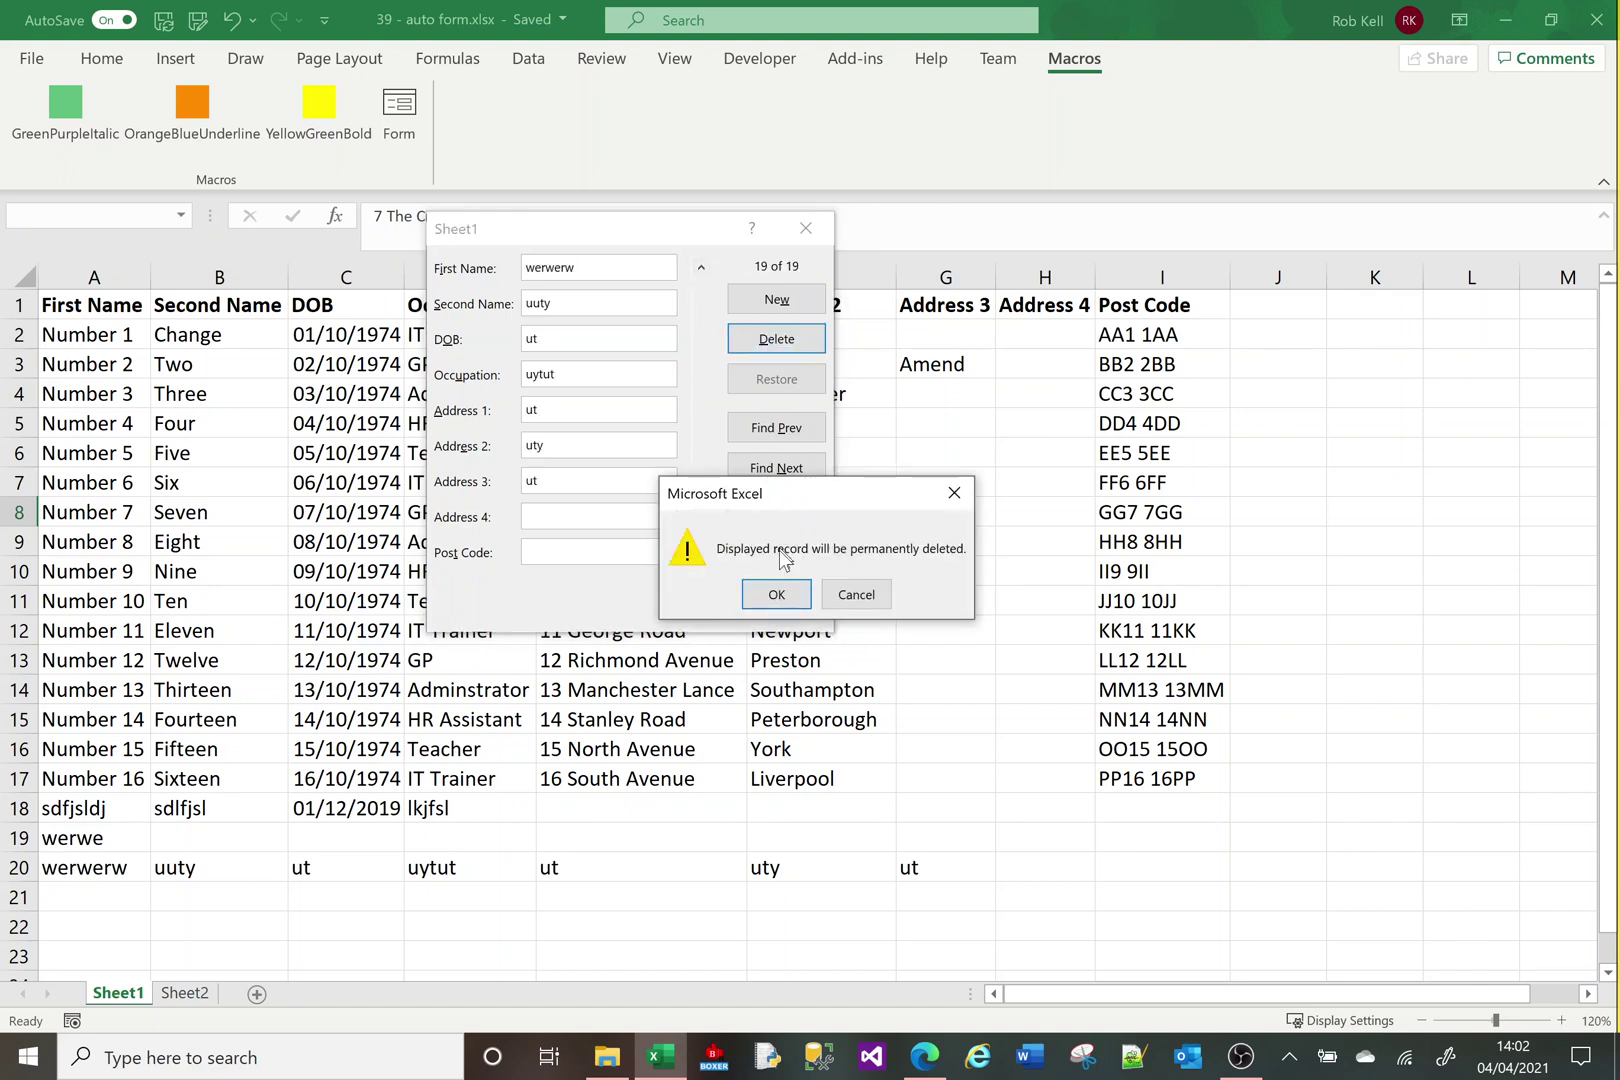
{"action": "left_click", "coordinate": [776, 600]}
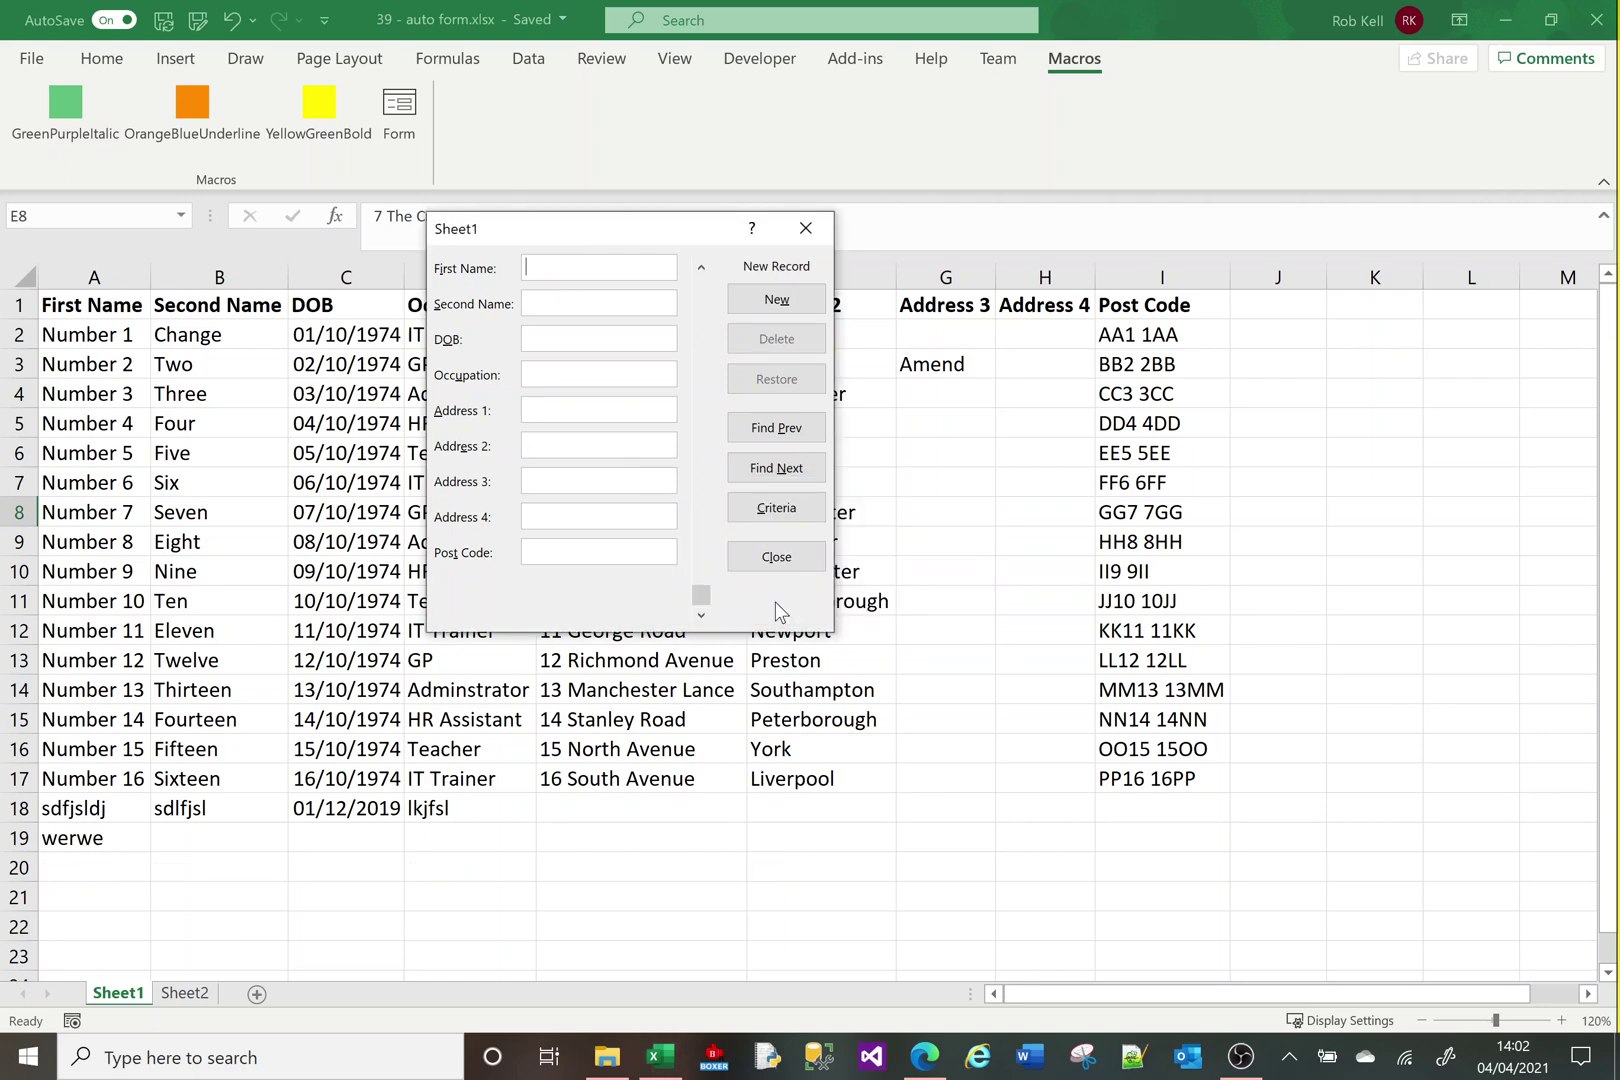
{"action": "left_click", "coordinate": [701, 267]}
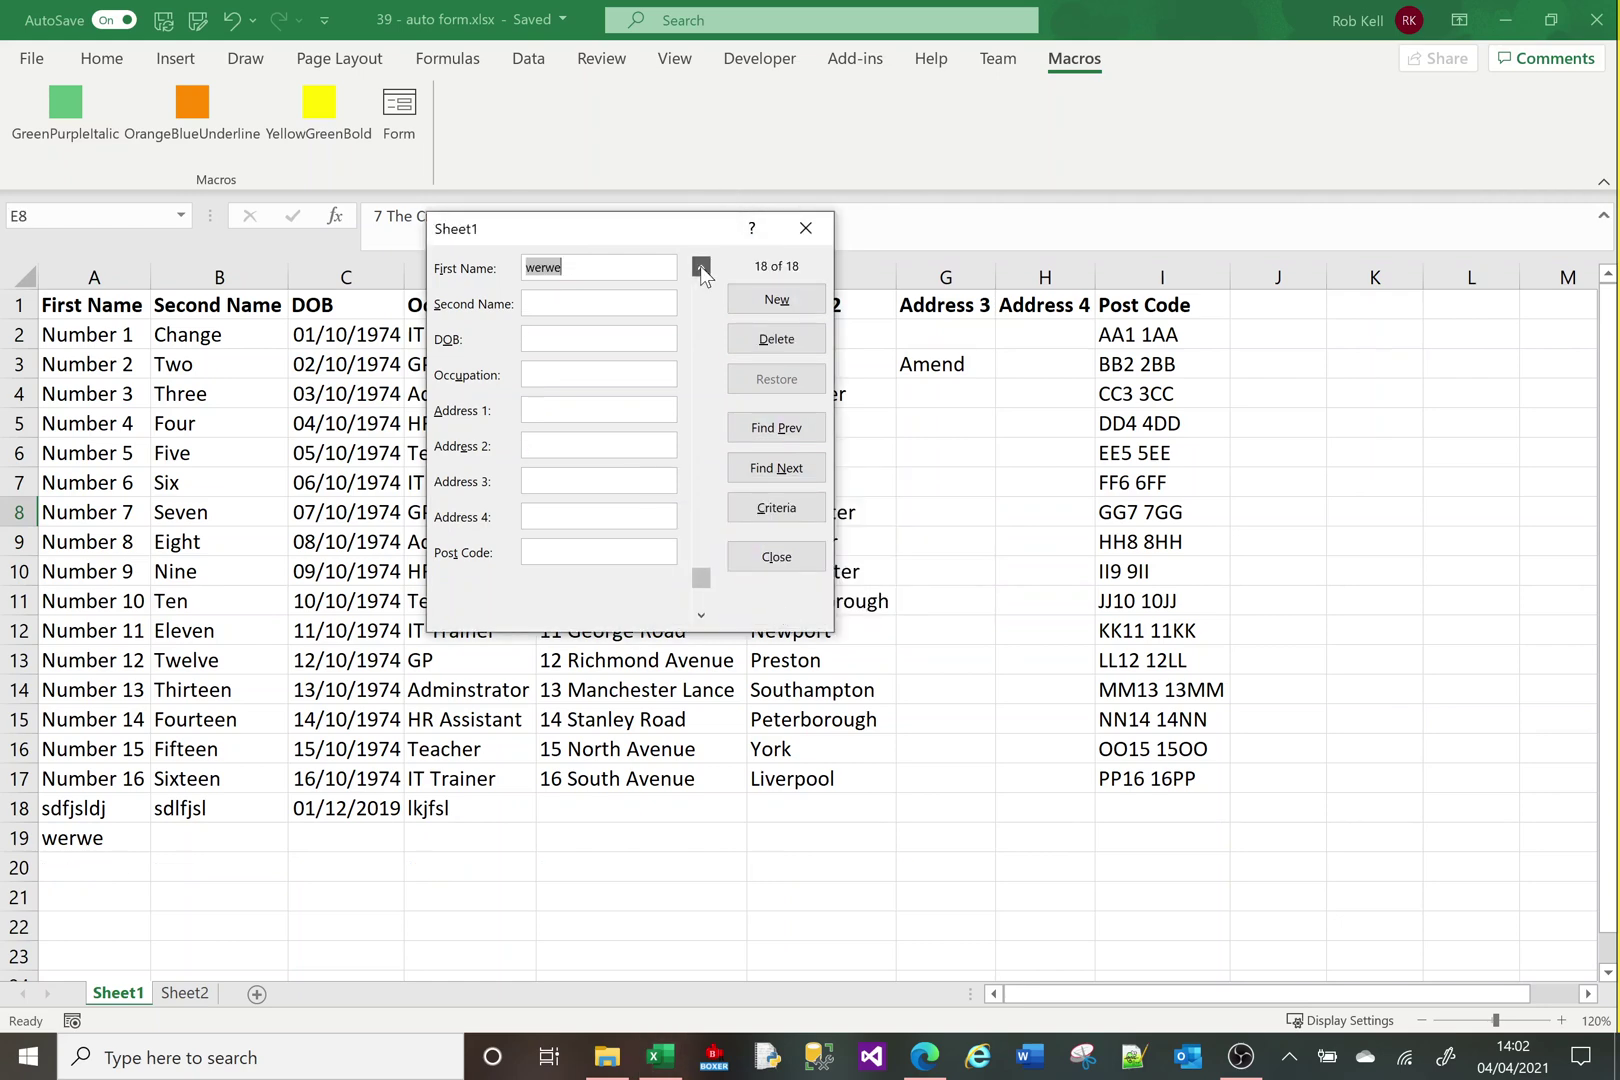
{"action": "left_click", "coordinate": [750, 342]}
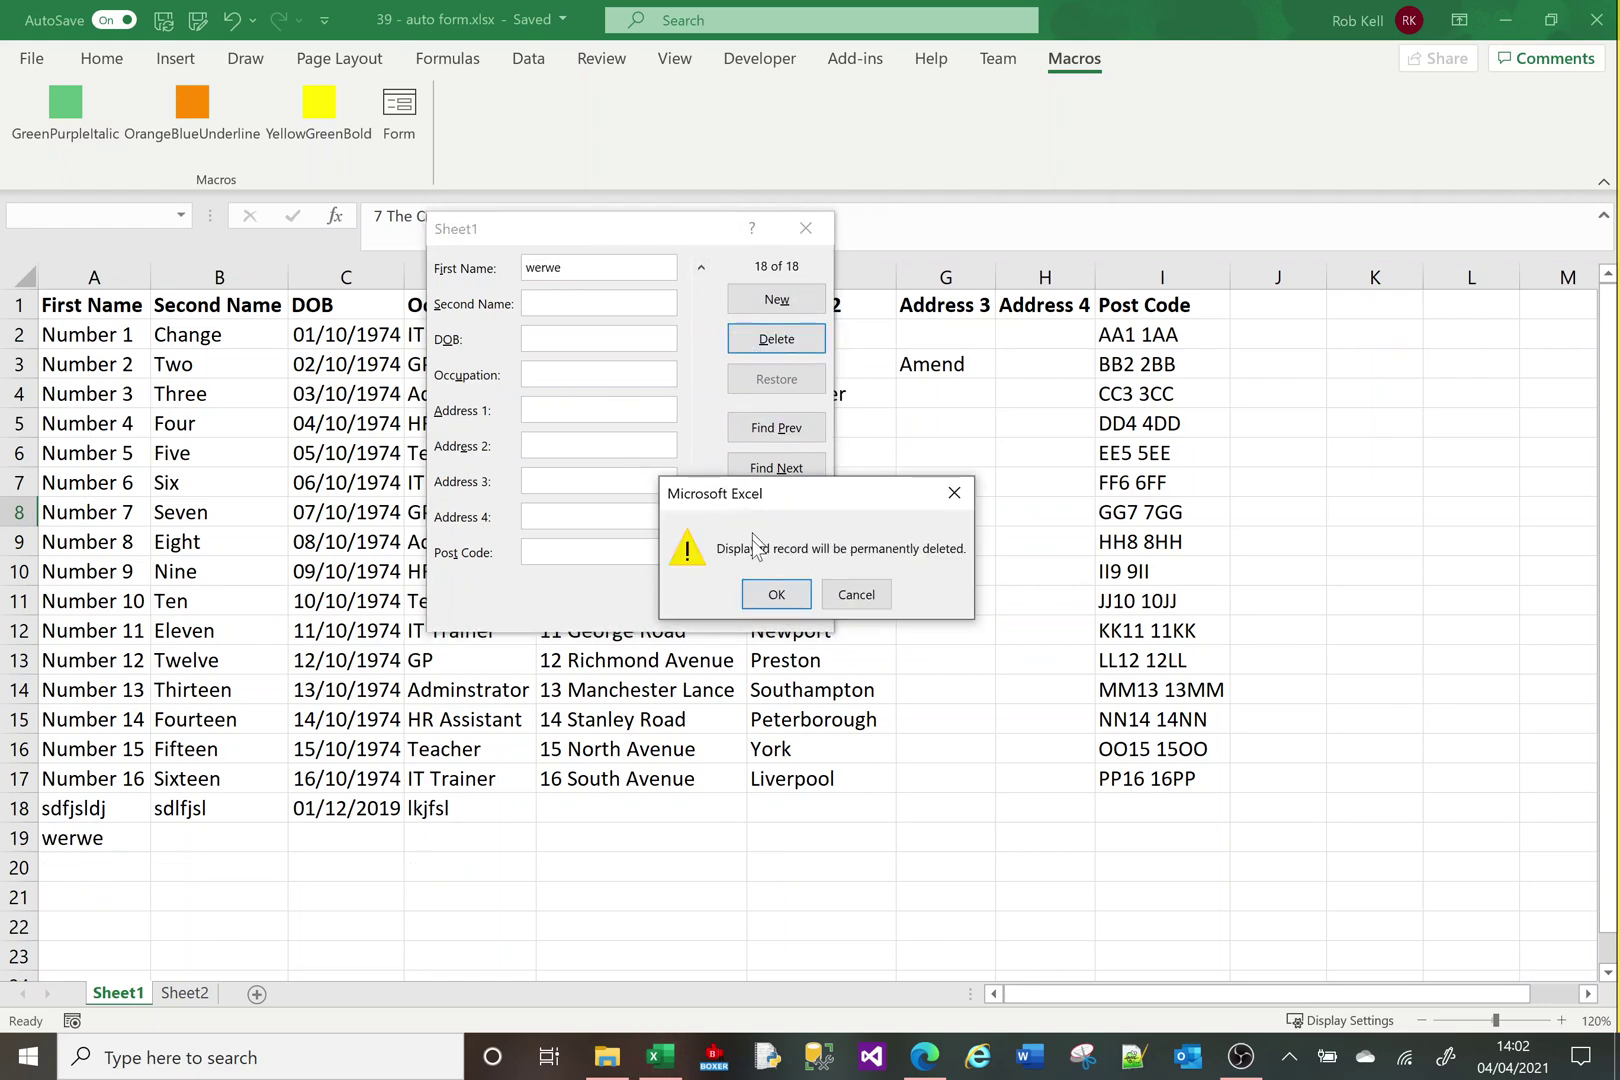
{"action": "left_click", "coordinate": [760, 600]}
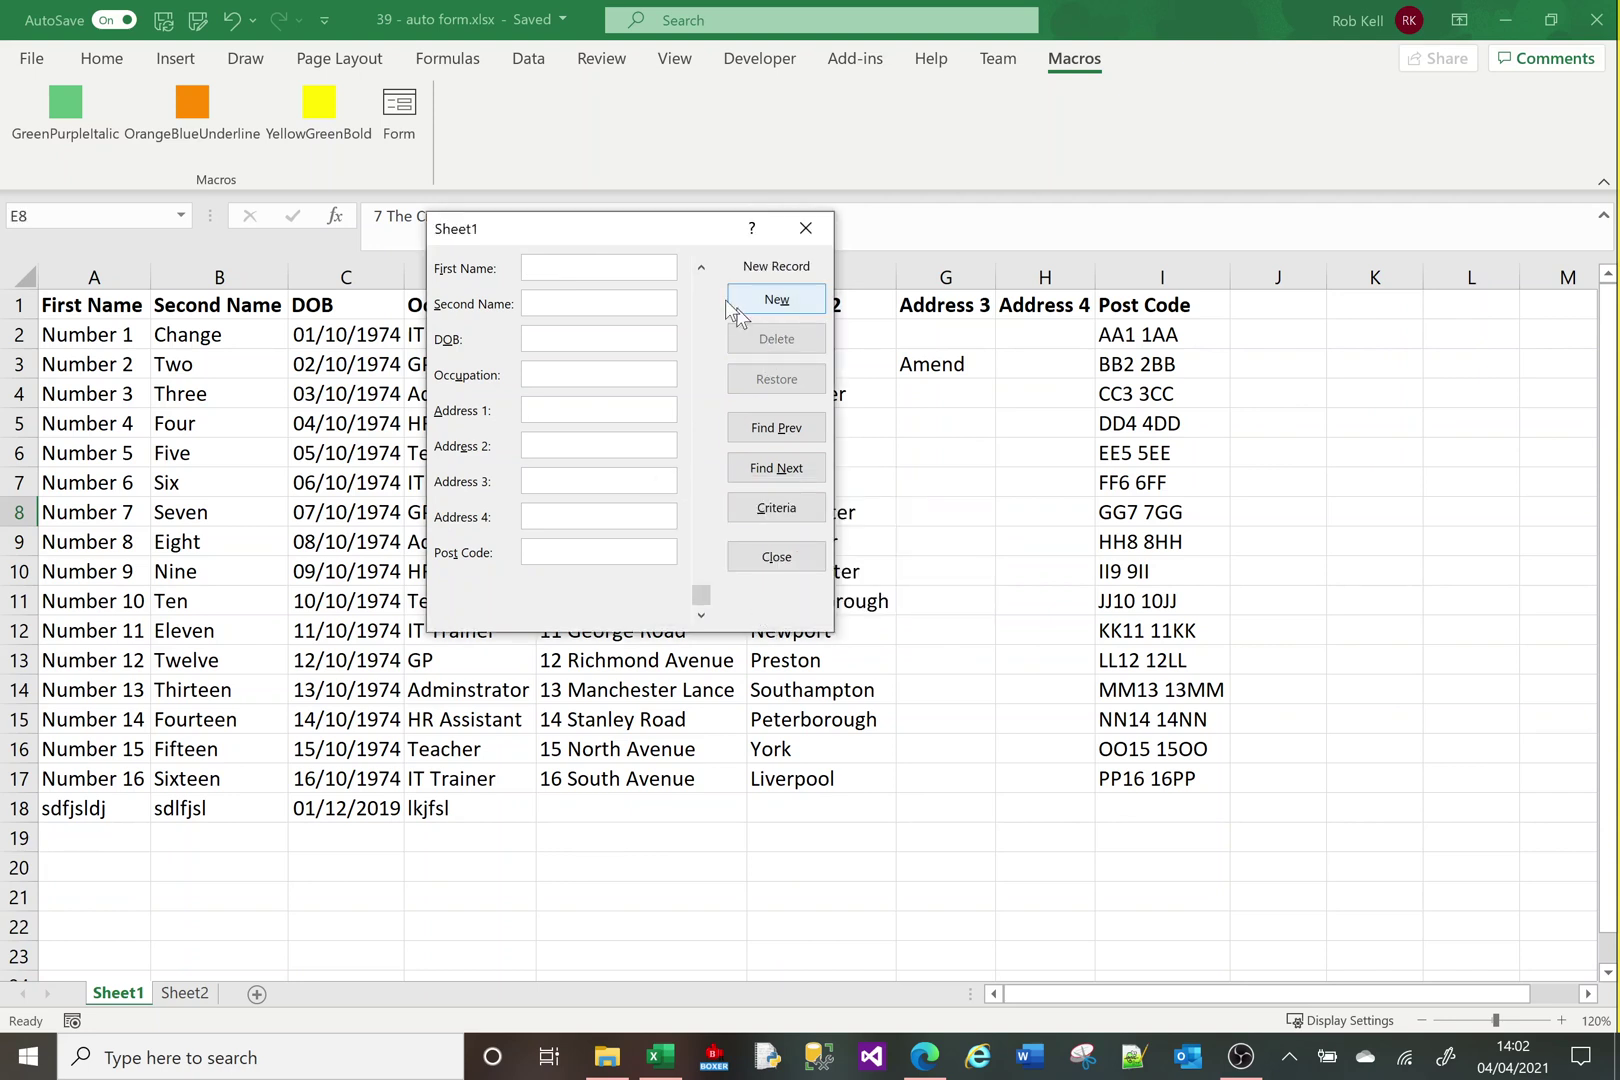
Browse backward and forward through the records in the data form, ending on record 11.
{"action": "left_click_drag", "start_coordinate": [700, 265], "coordinate": [700, 265]}
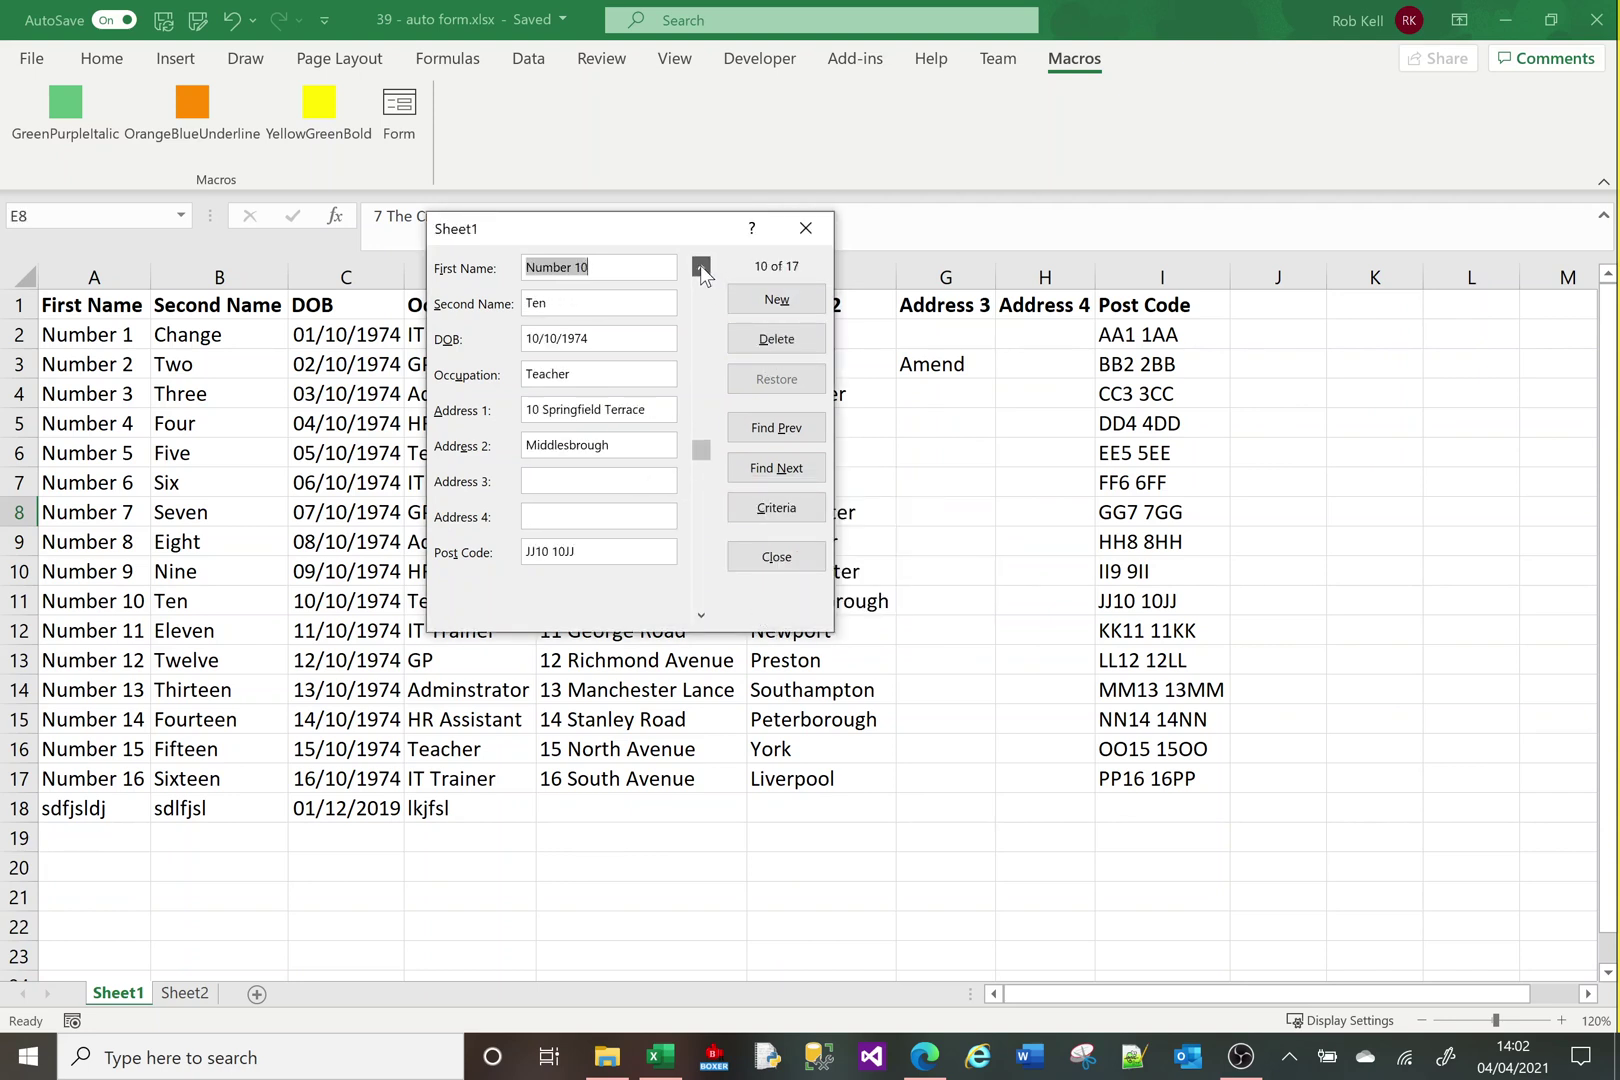
{"action": "left_click", "coordinate": [701, 615]}
{"action": "left_click", "coordinate": [701, 615]}
{"action": "left_click", "coordinate": [701, 615]}
{"action": "left_click", "coordinate": [701, 615]}
{"action": "left_click", "coordinate": [701, 615]}
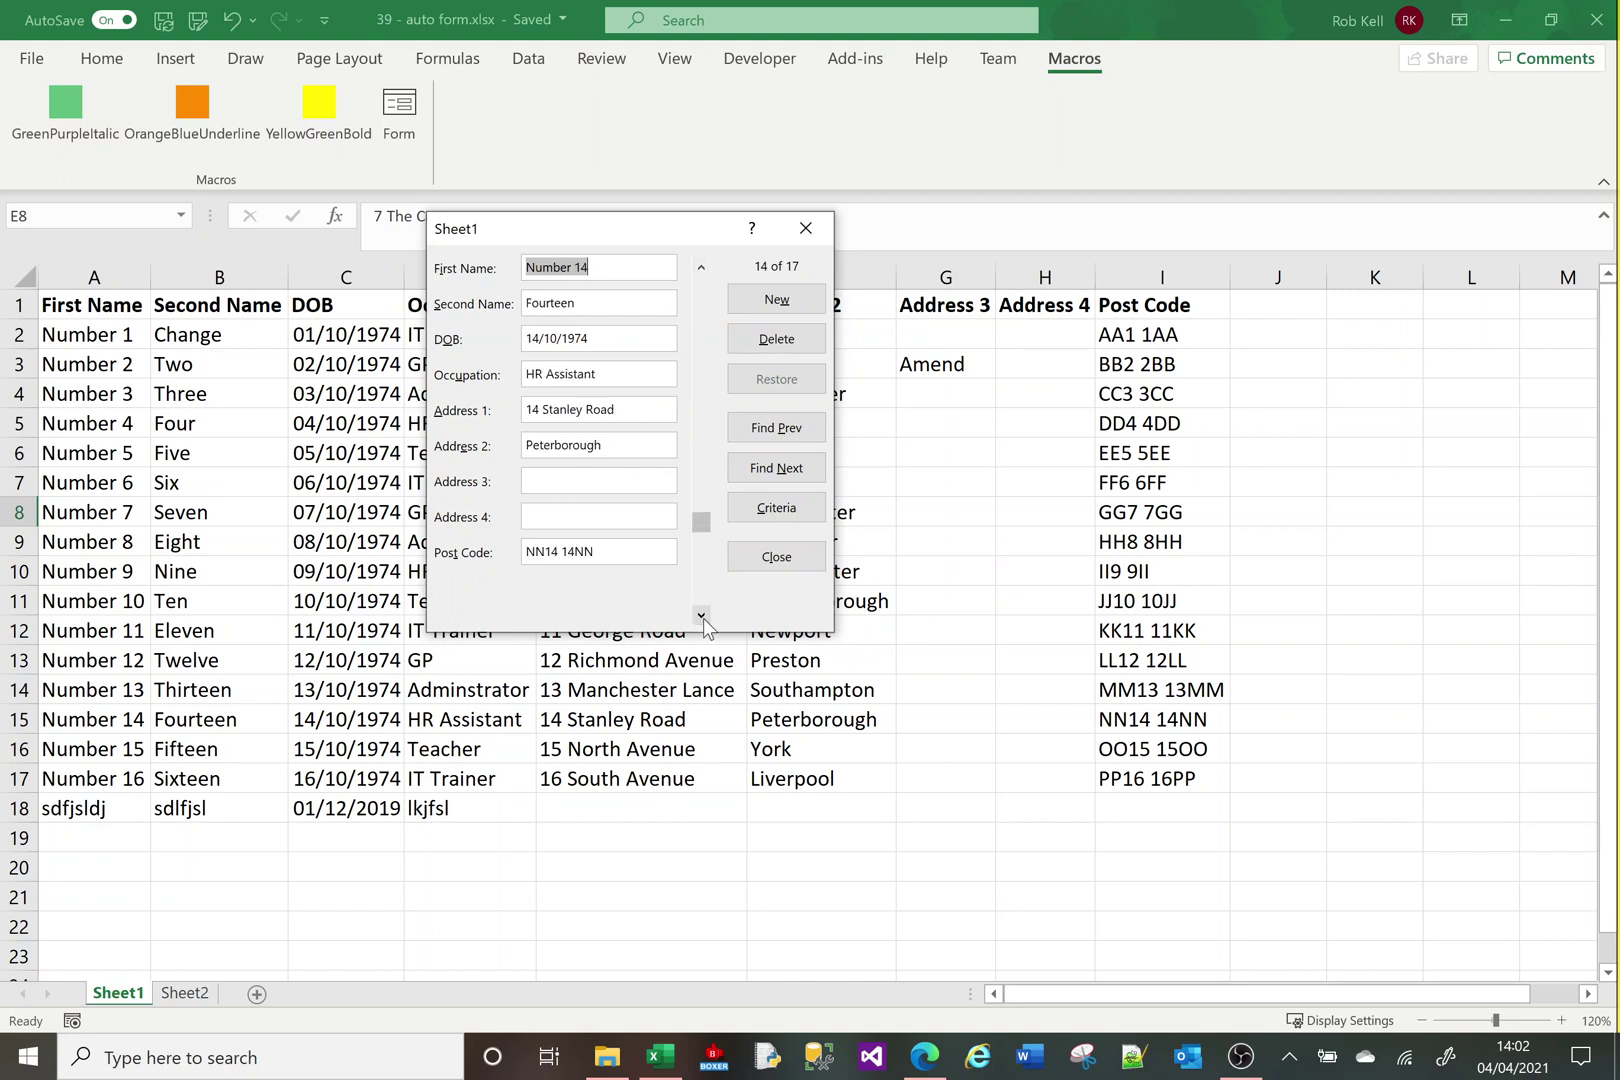
{"action": "left_click", "coordinate": [700, 277]}
{"action": "left_click", "coordinate": [700, 277]}
{"action": "left_click", "coordinate": [700, 277]}
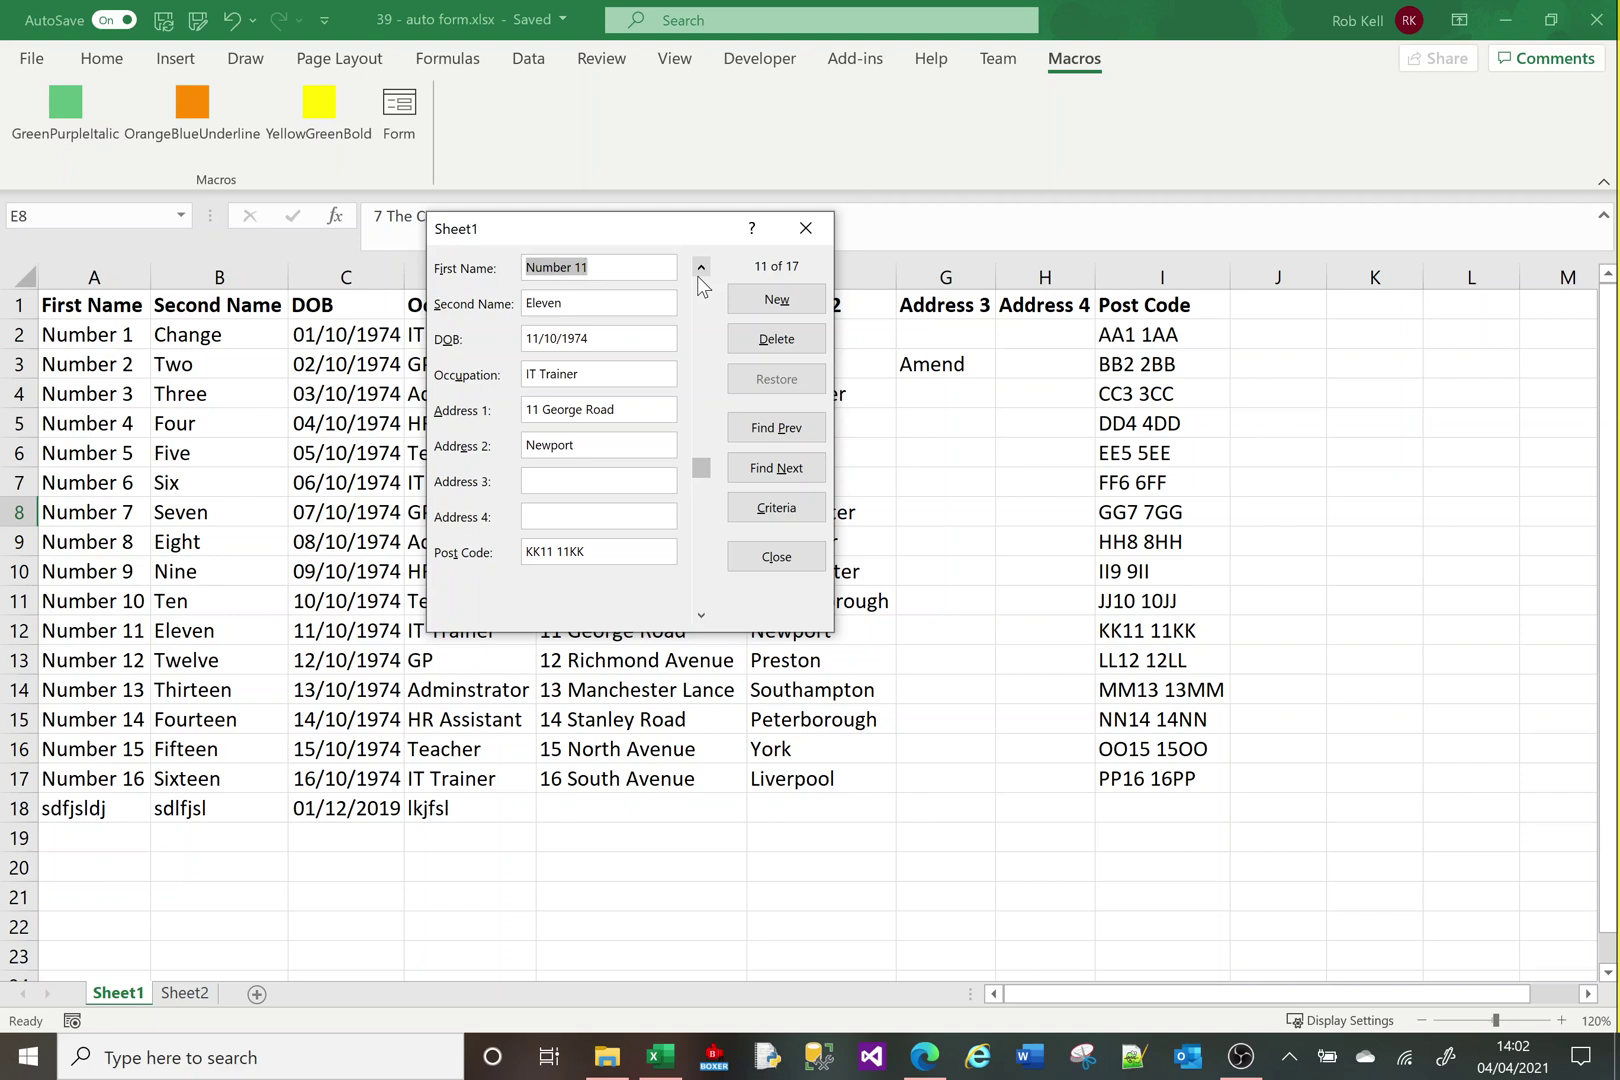
Search the table through the data form with the criterion Occupation "GP", keeping the form clear of the table's first columns.
{"action": "left_click", "coordinate": [763, 513]}
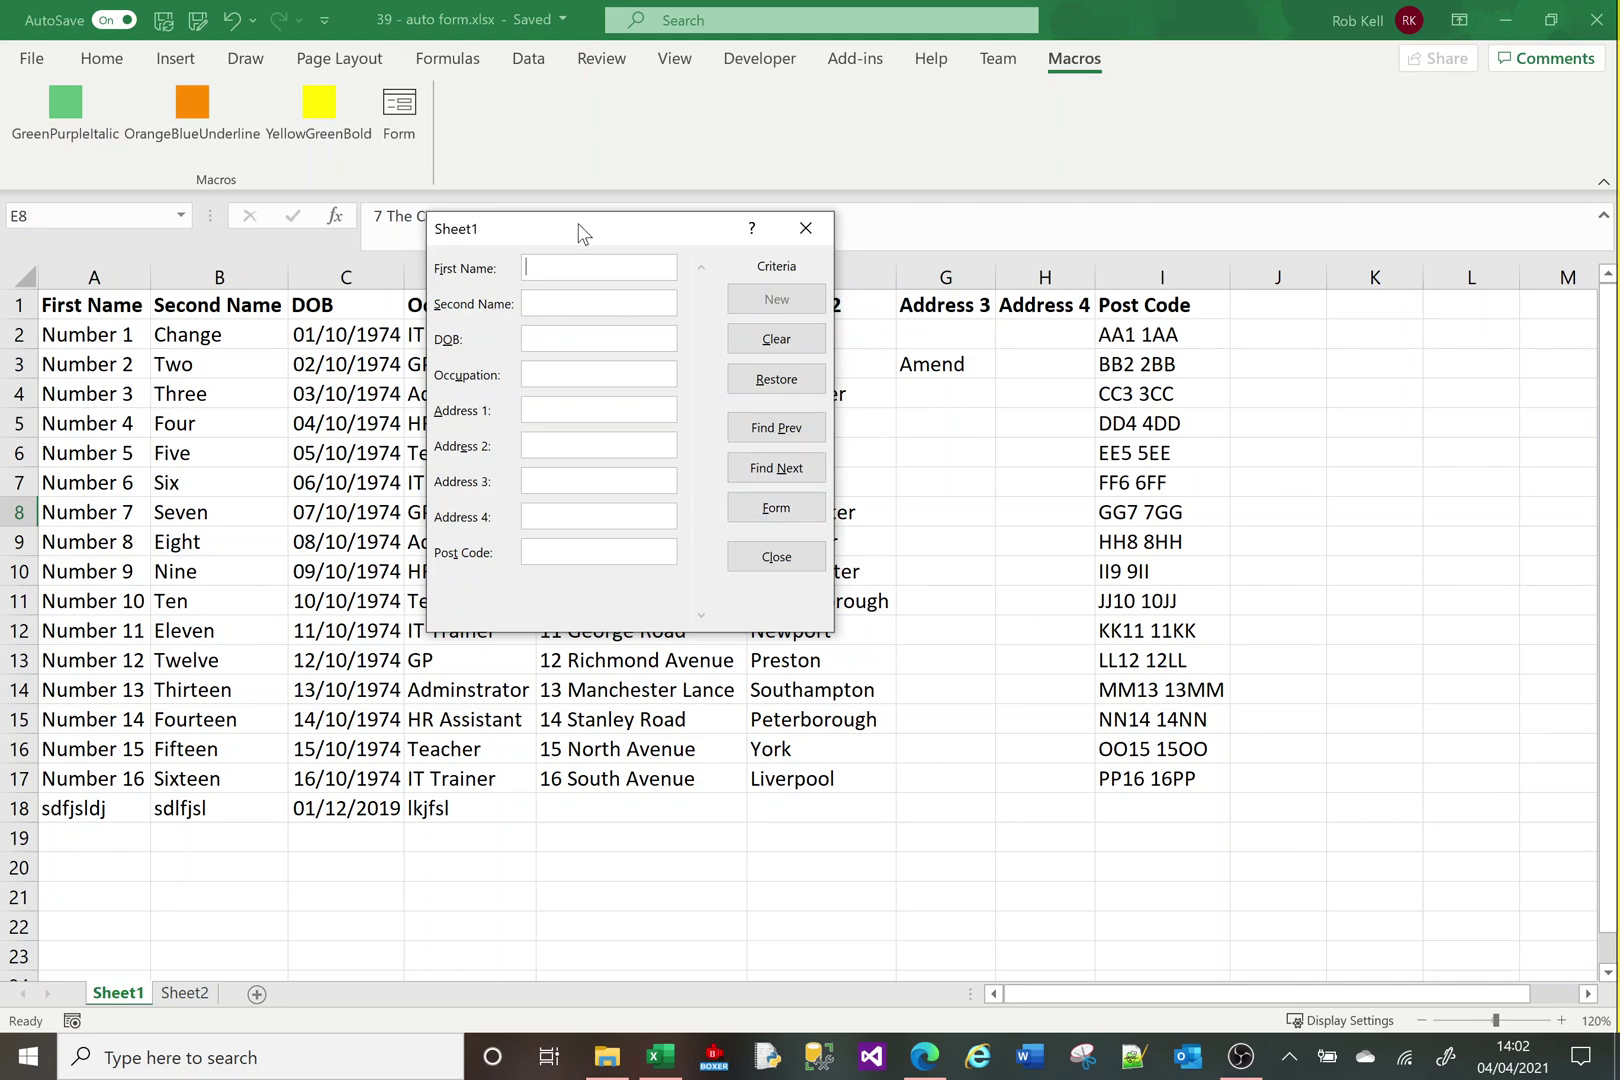
{"action": "left_click_drag", "start_coordinate": [582, 231], "coordinate": [976, 238]}
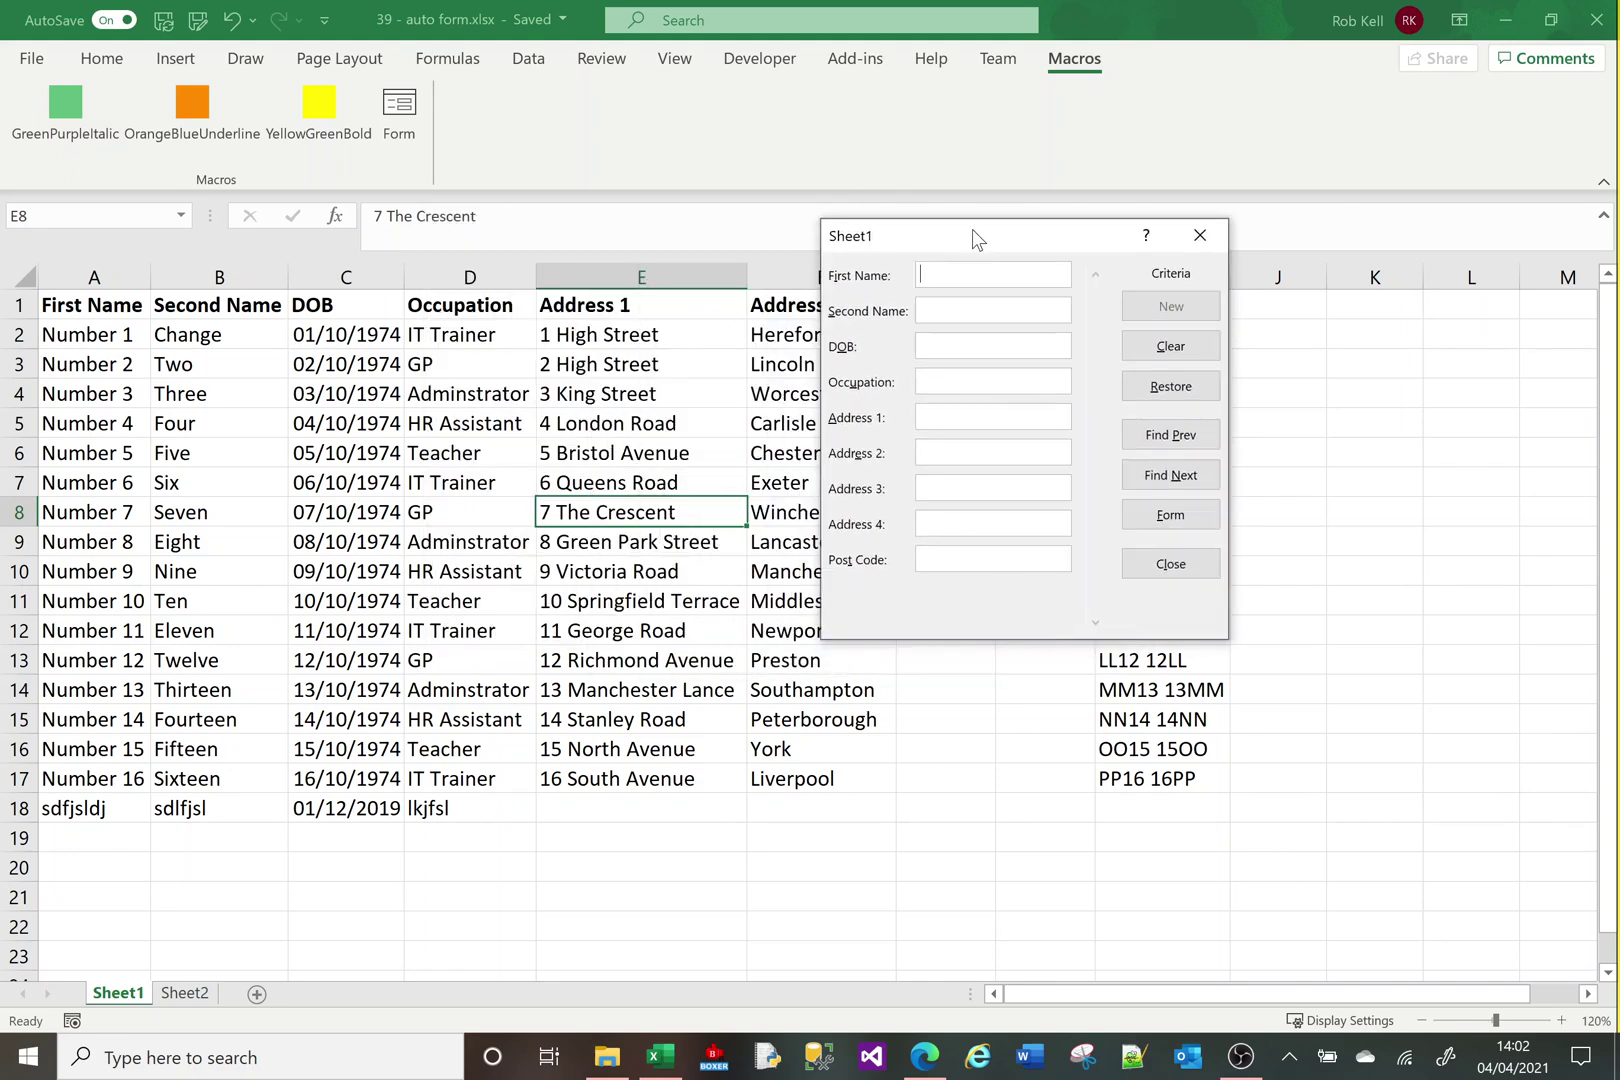
{"action": "left_click", "coordinate": [969, 379]}
{"action": "type", "text": "GP"}
{"action": "key", "text": "Return"}
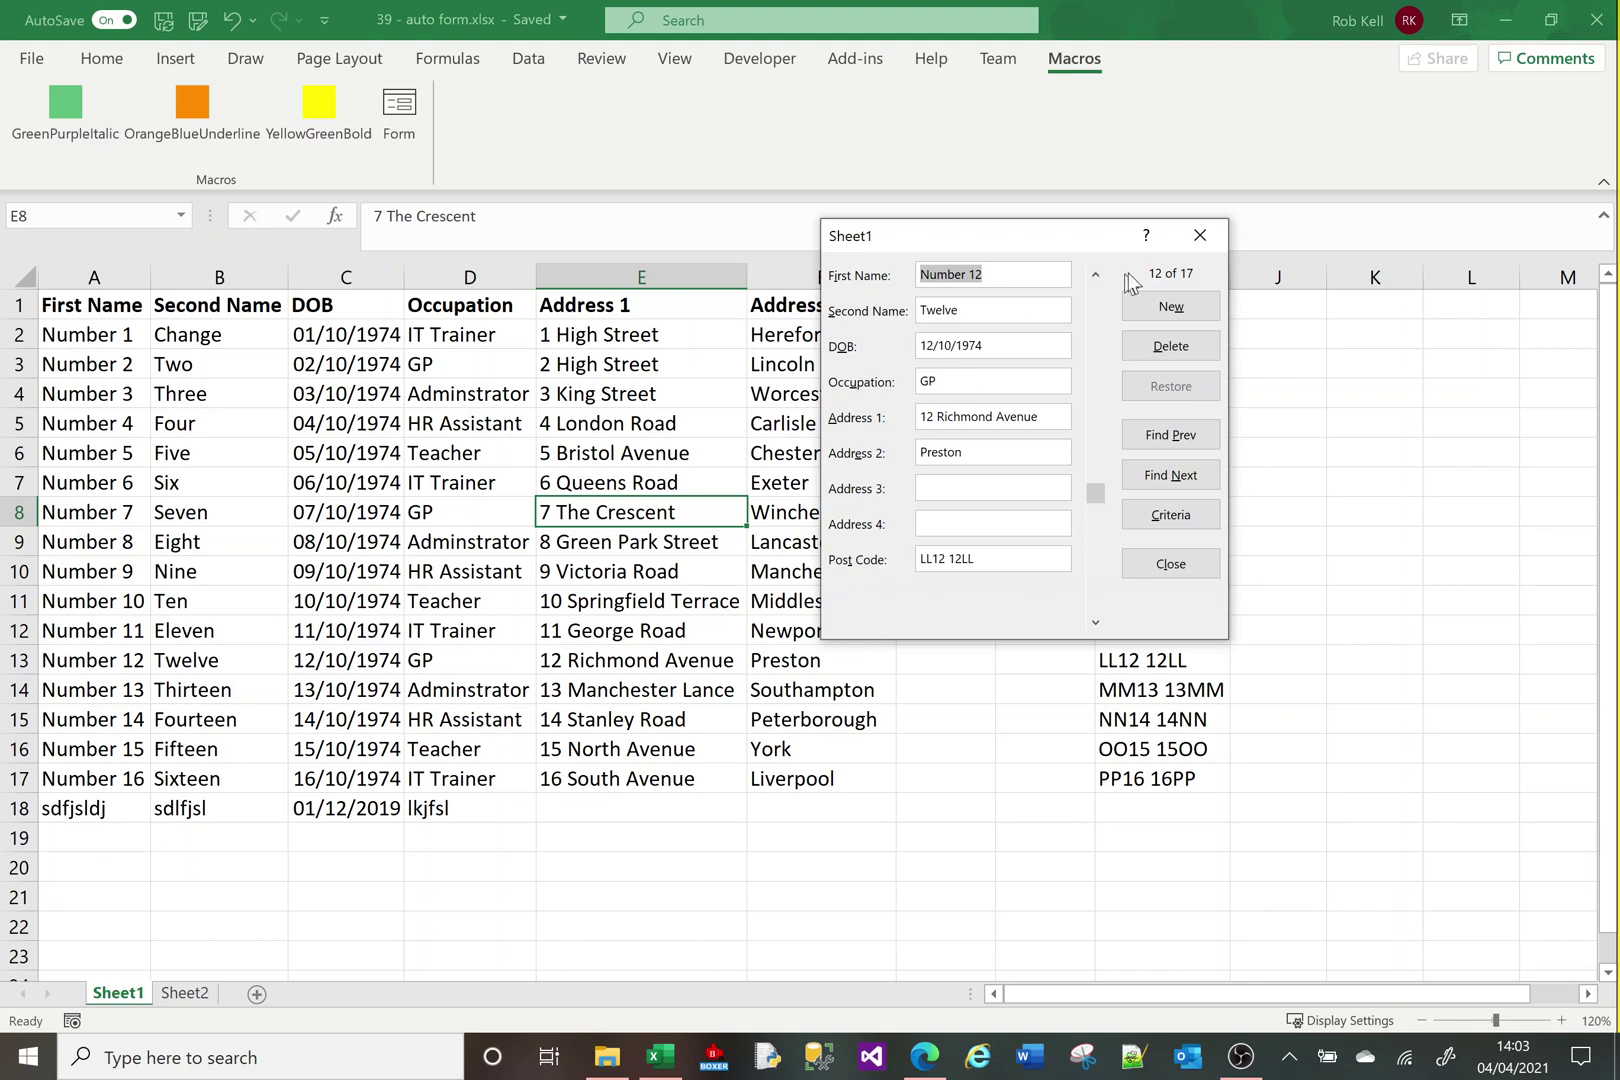
Browse backward and forward through the records matching the GP criterion in the data form.
{"action": "left_click", "coordinate": [1161, 441]}
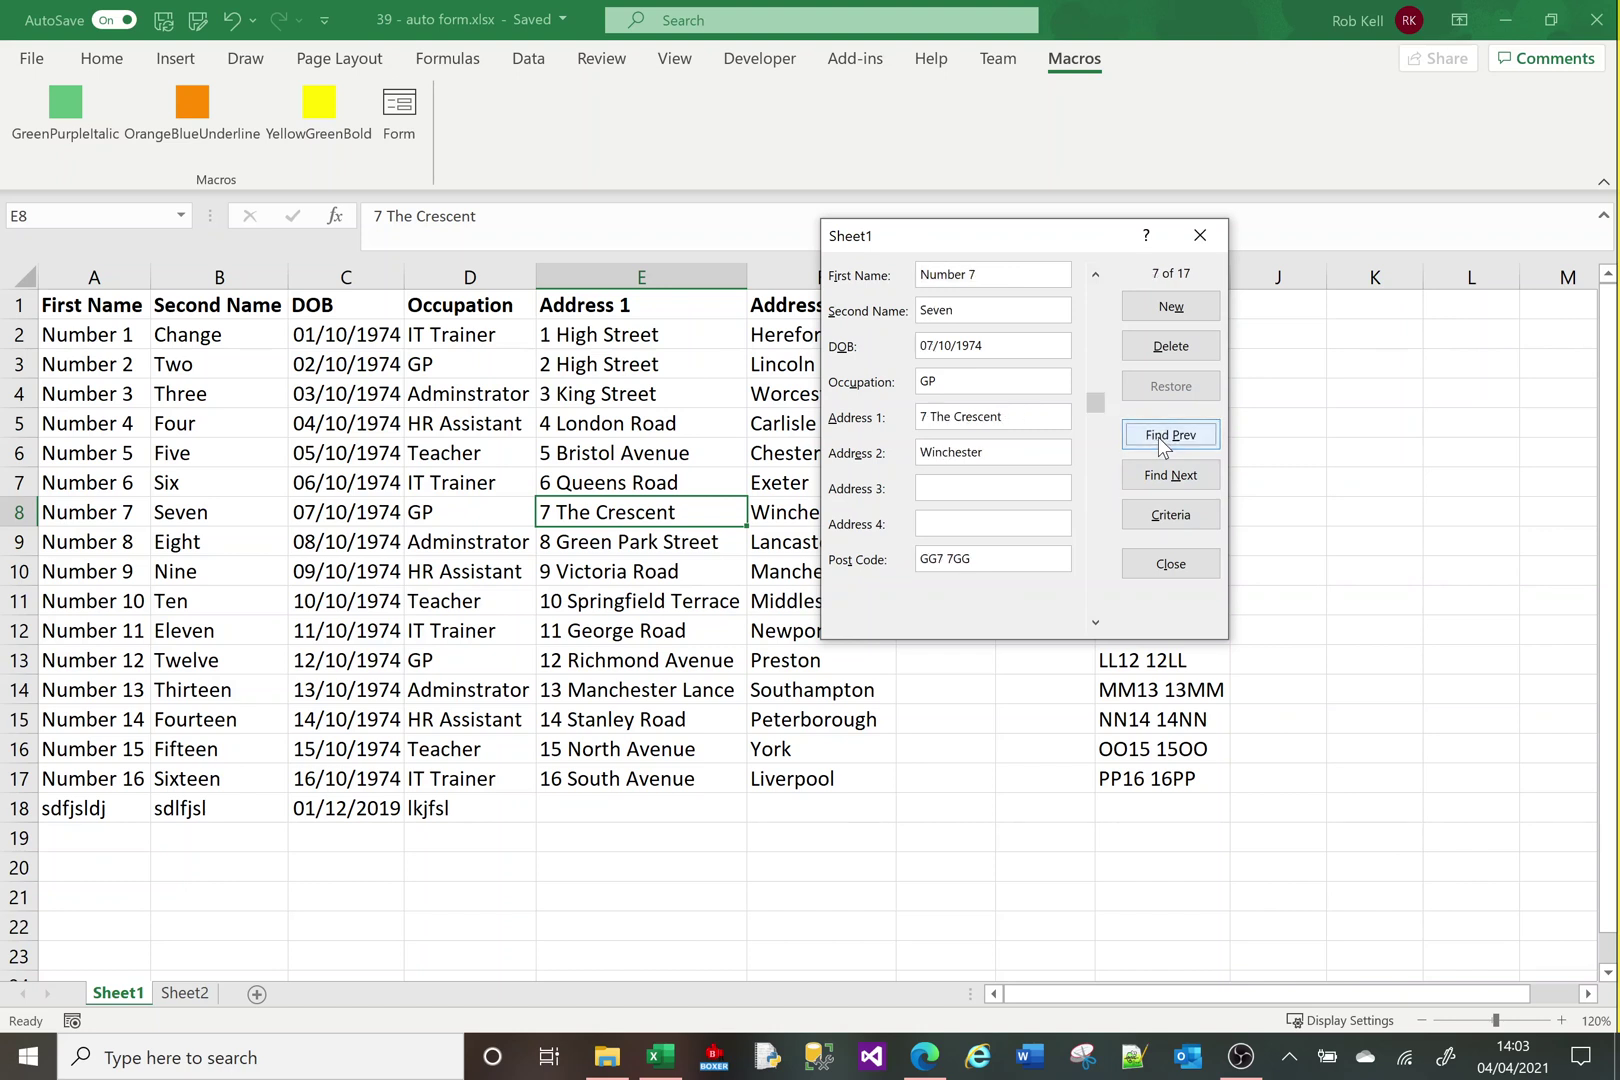
{"action": "left_click", "coordinate": [1158, 437]}
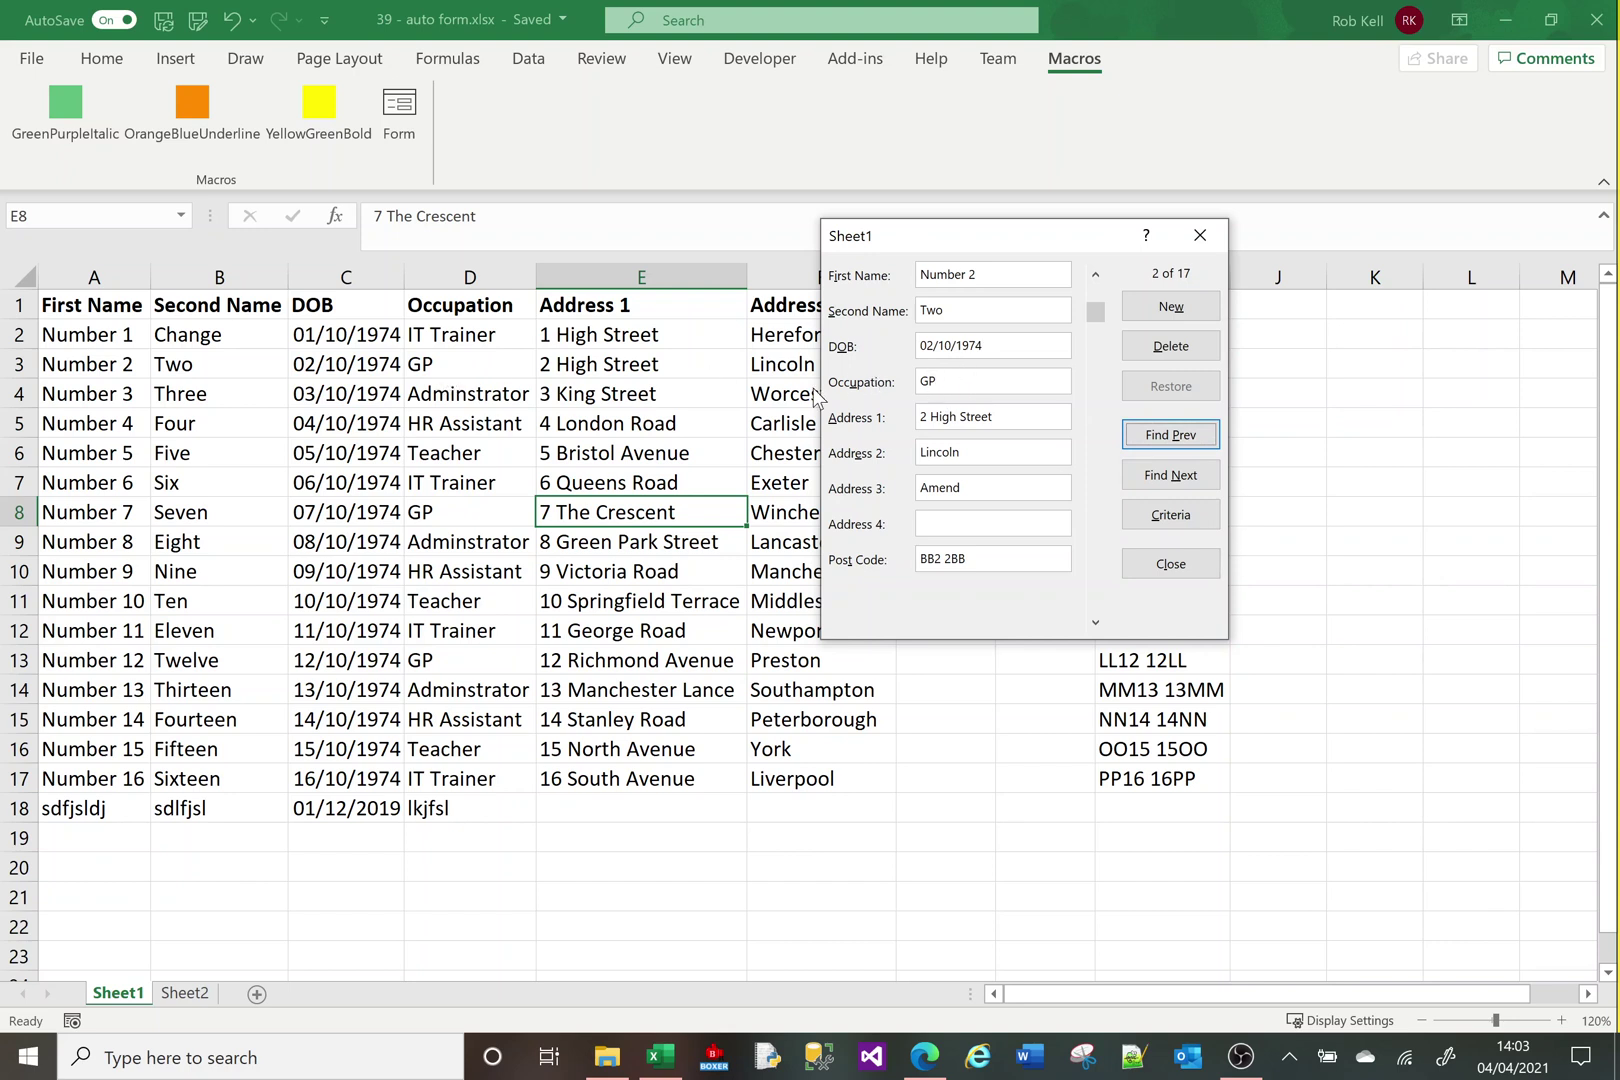
{"action": "left_click", "coordinate": [1166, 477]}
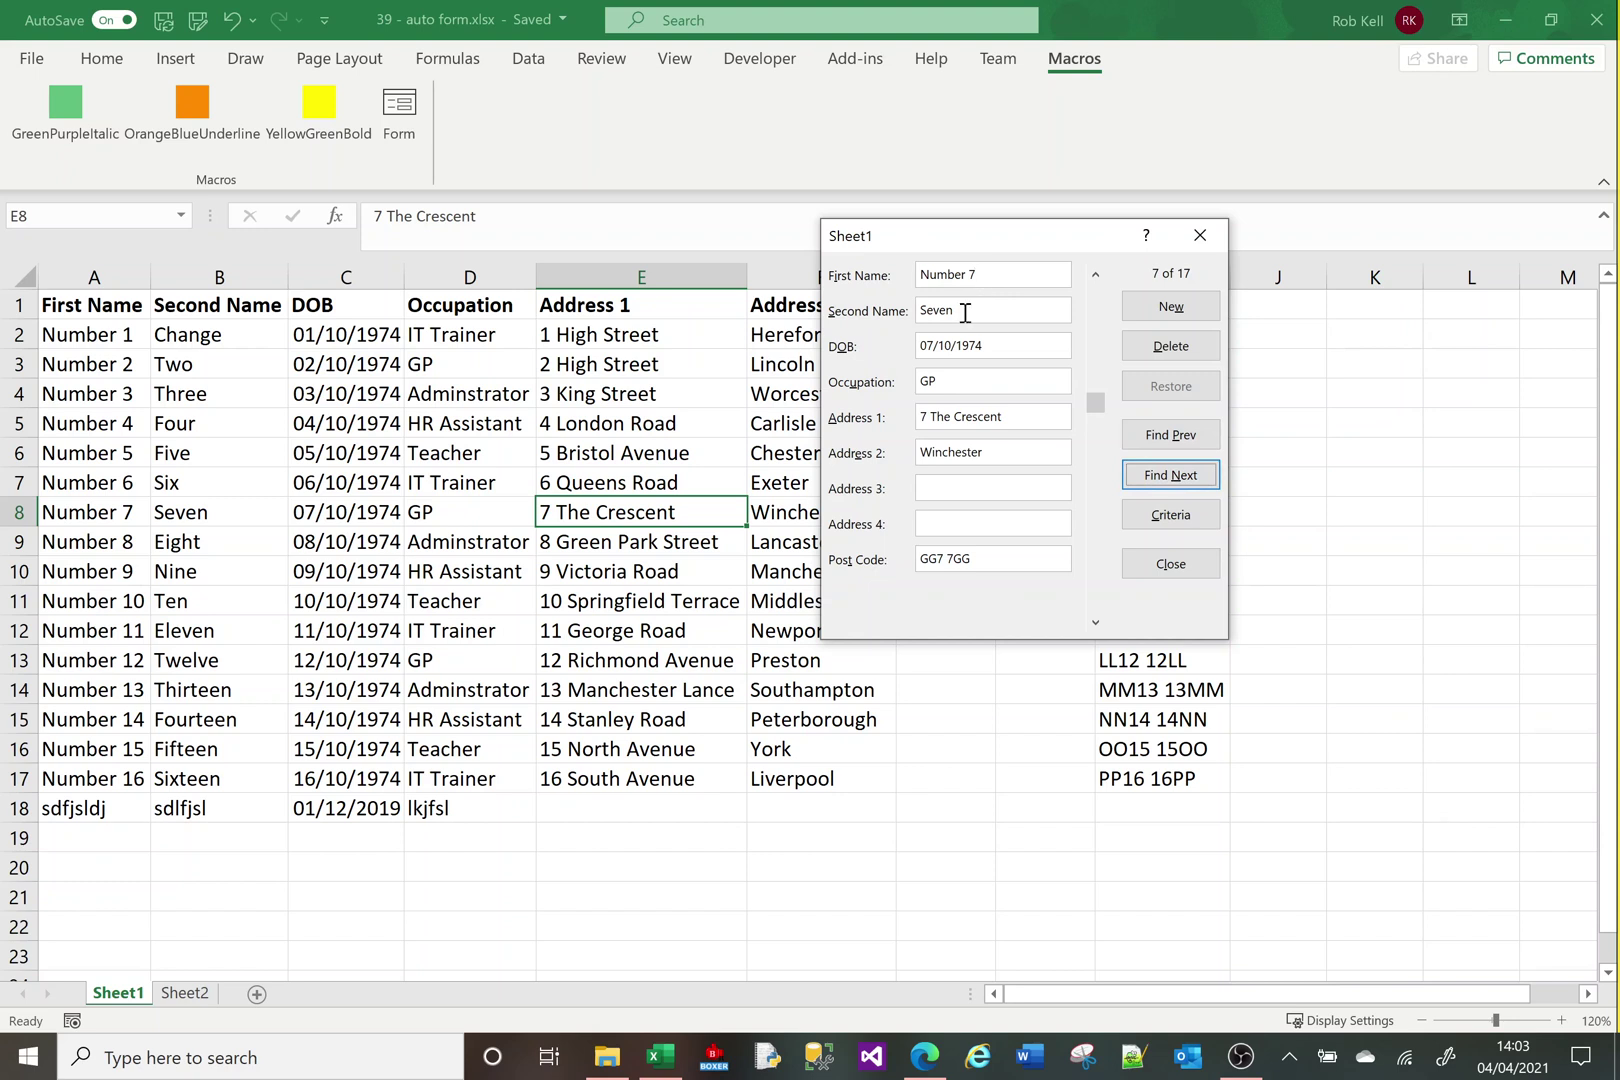
{"action": "left_click", "coordinate": [1155, 481]}
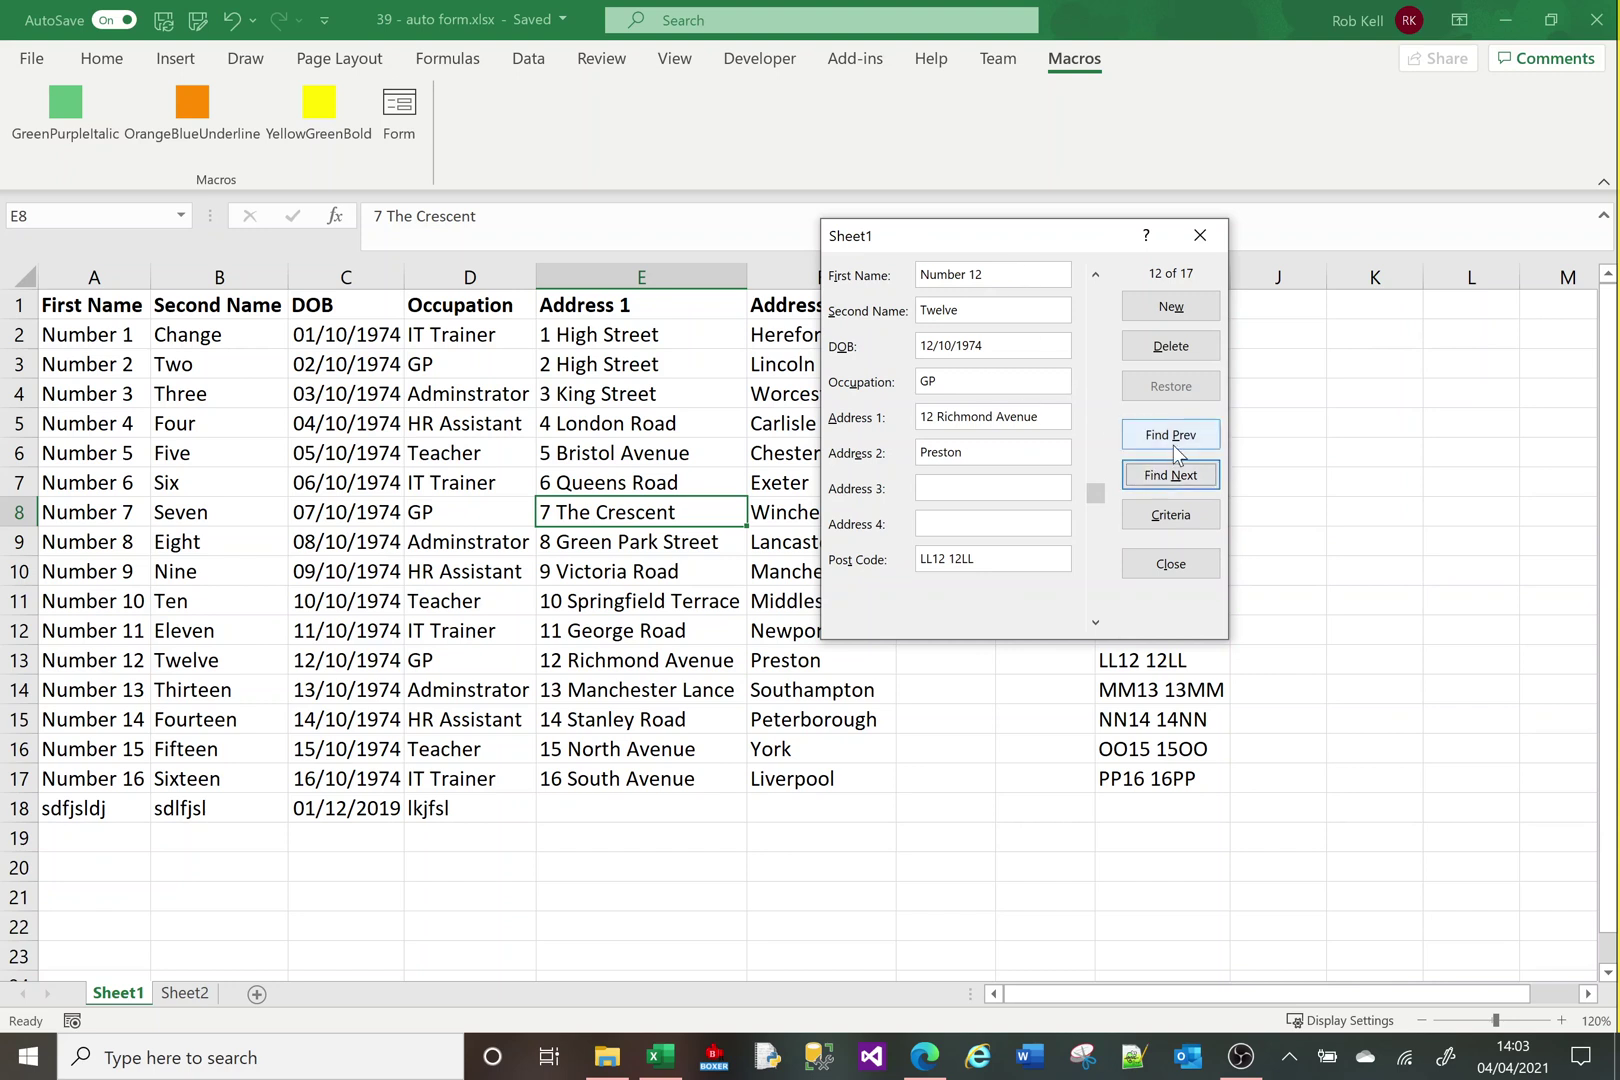
{"action": "left_click", "coordinate": [1173, 446]}
{"action": "left_click", "coordinate": [1176, 480]}
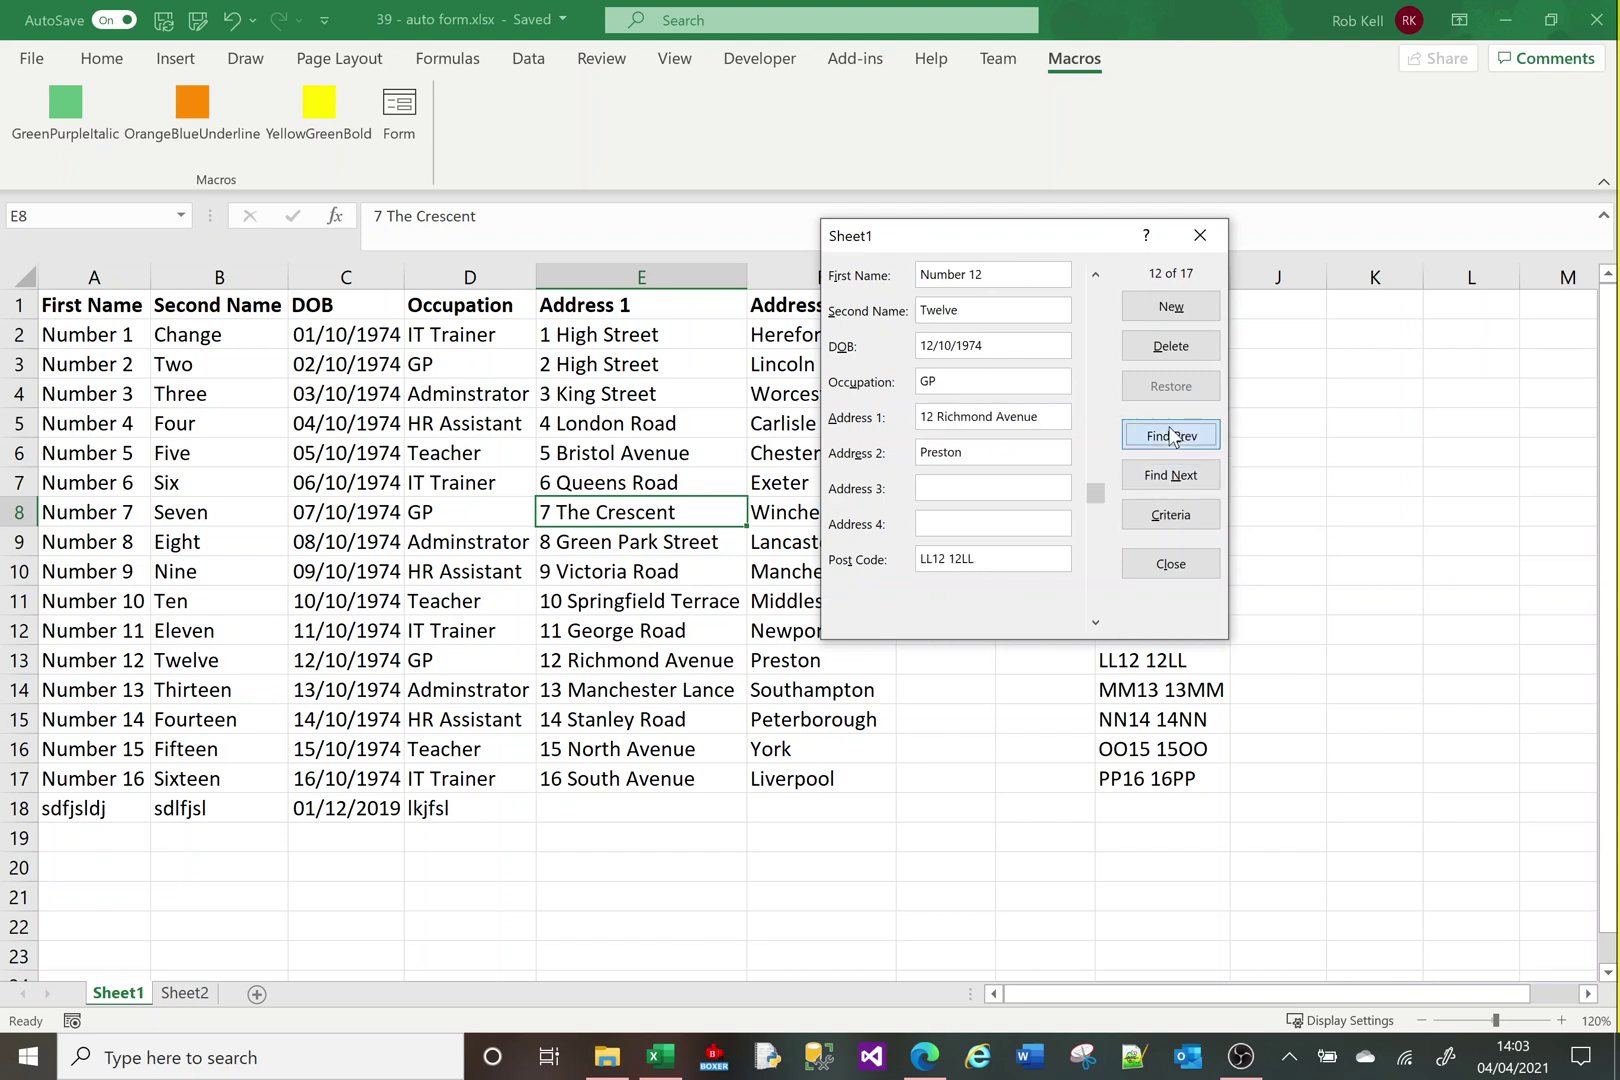
{"action": "left_click", "coordinate": [1174, 435]}
{"action": "left_click", "coordinate": [1173, 436]}
Clear the Occupation criterion from the data form and apply the empty criteria.
{"action": "left_click", "coordinate": [1170, 514]}
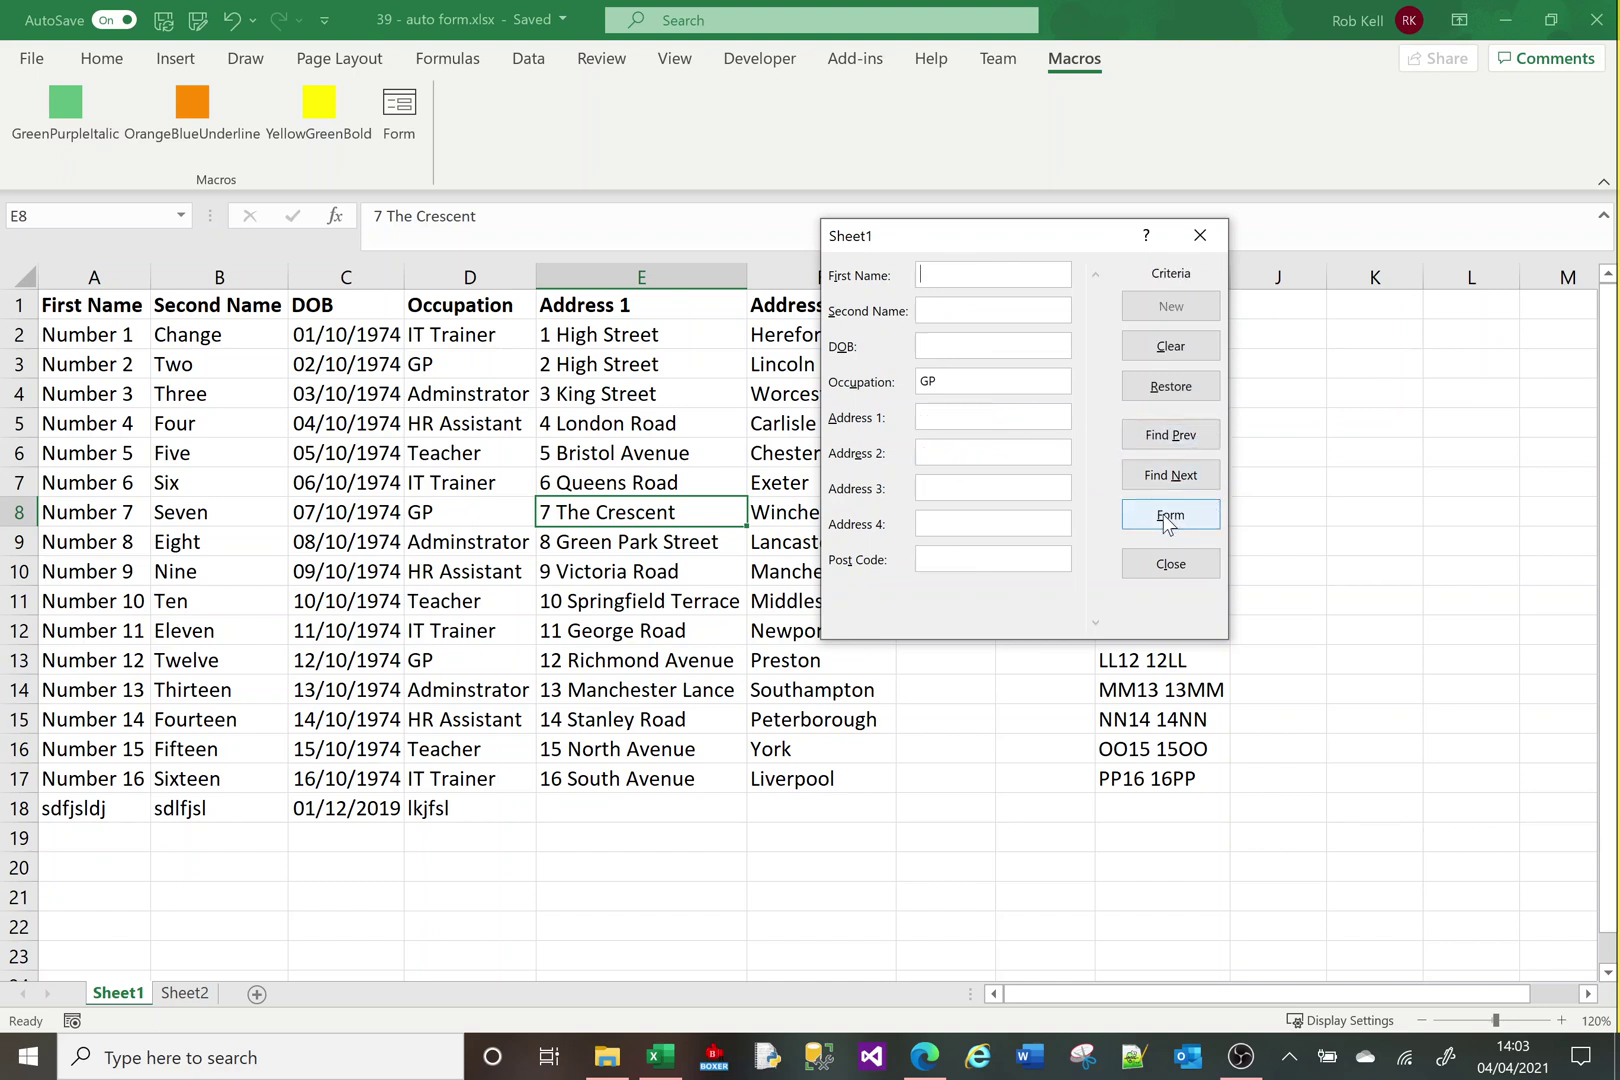
{"action": "left_click", "coordinate": [965, 380]}
{"action": "key", "text": "BackSpace"}
{"action": "key", "text": "BackSpace"}
{"action": "key", "text": "Return"}
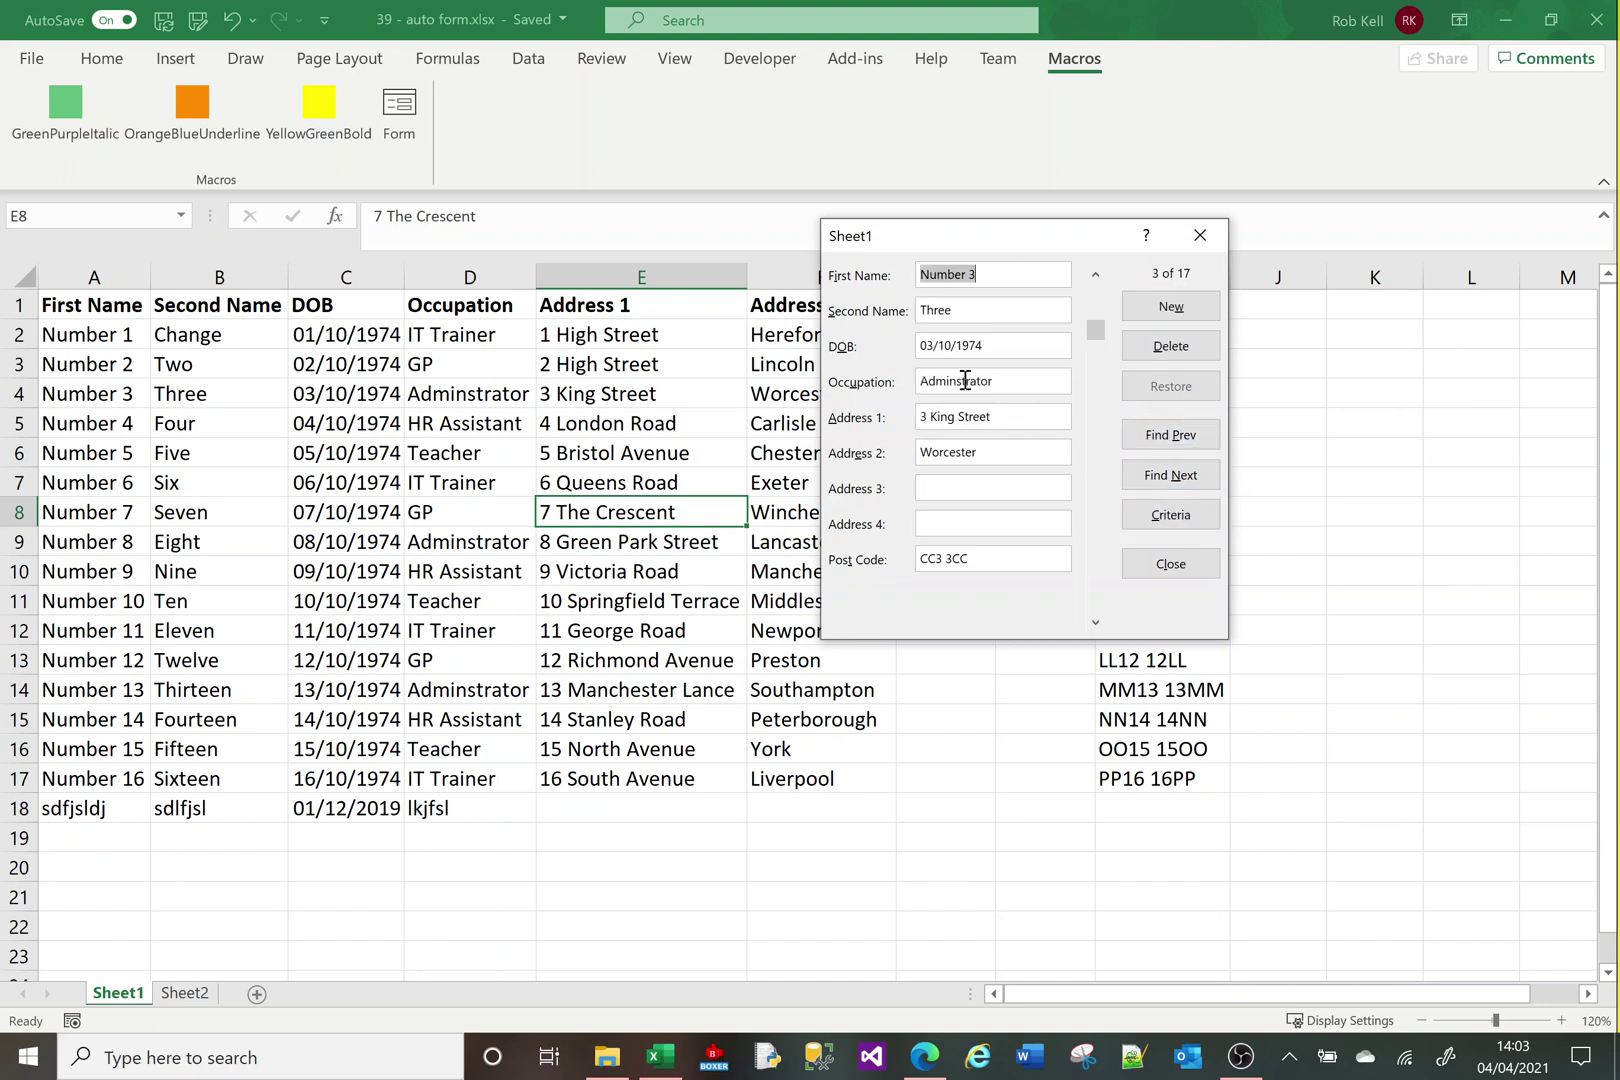
Browse forward two records and back again through the unfiltered list, ending on record 3.
{"action": "left_click", "coordinate": [1168, 479]}
{"action": "left_click", "coordinate": [1168, 480]}
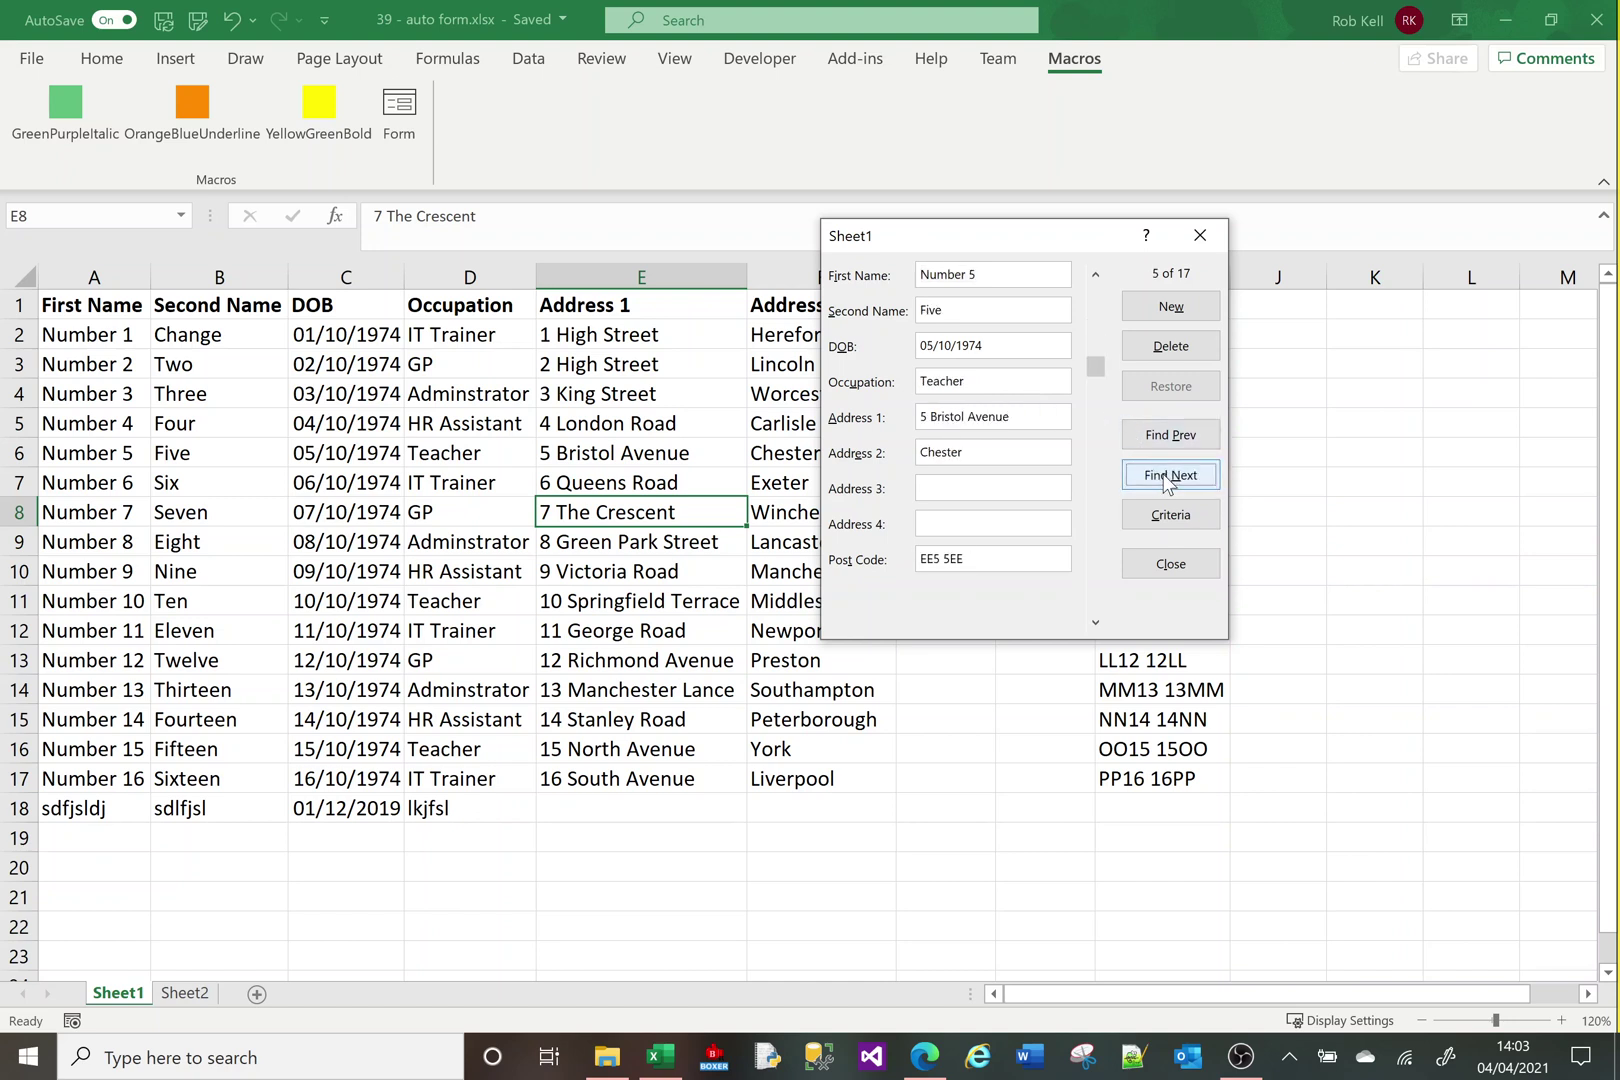
{"action": "left_click", "coordinate": [1172, 432]}
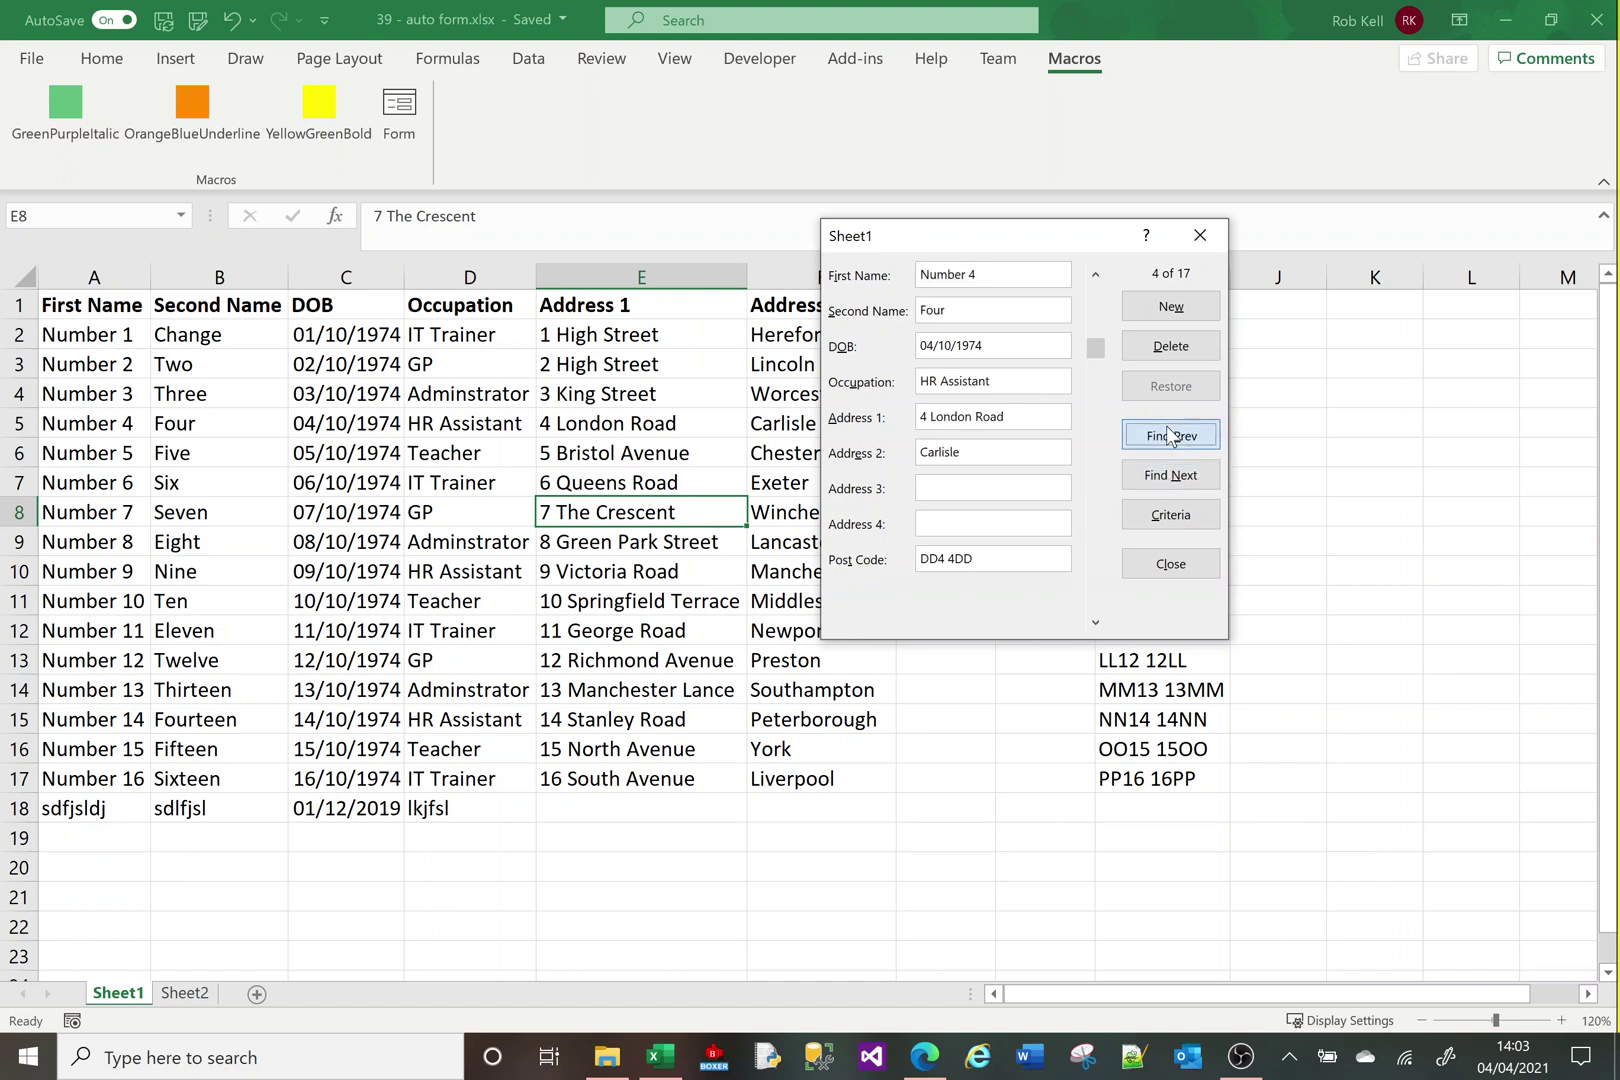
{"action": "left_click", "coordinate": [1170, 430]}
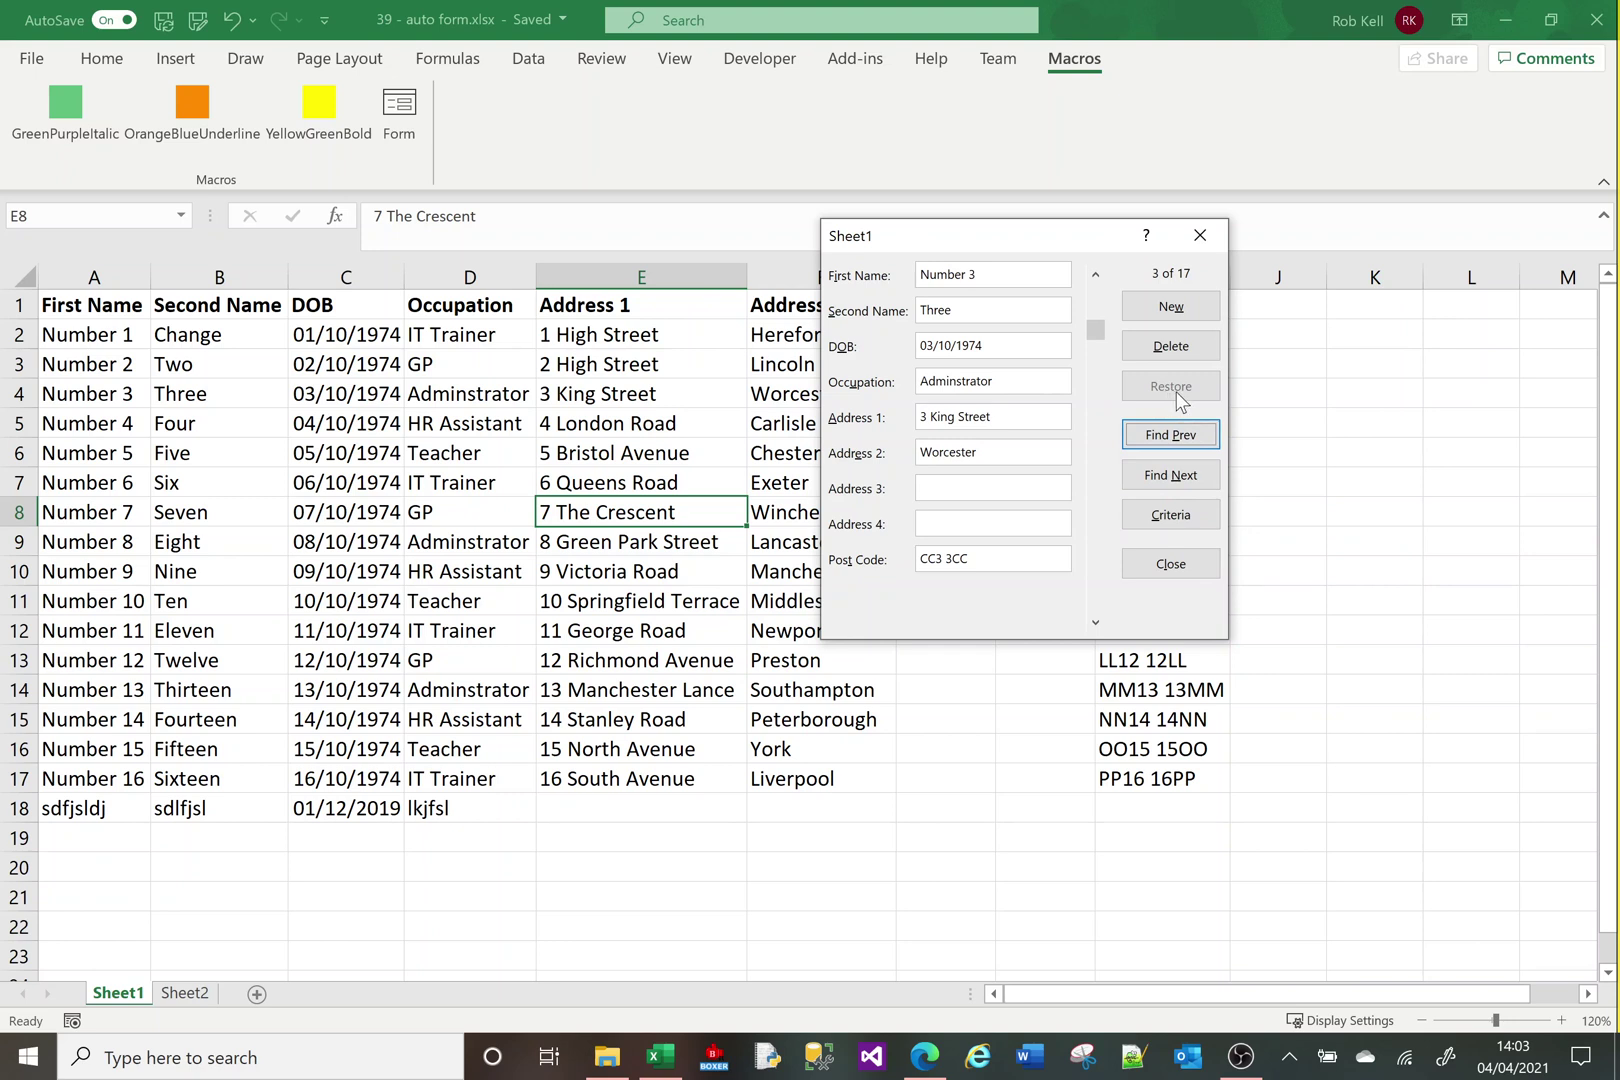
Replace Address 1 of record 3 with "somethie" and restore the record's original values before saving.
{"action": "double_click", "coordinate": [1012, 452]}
{"action": "left_click_drag", "start_coordinate": [1012, 418], "coordinate": [835, 428]}
{"action": "type", "text": "somethie"}
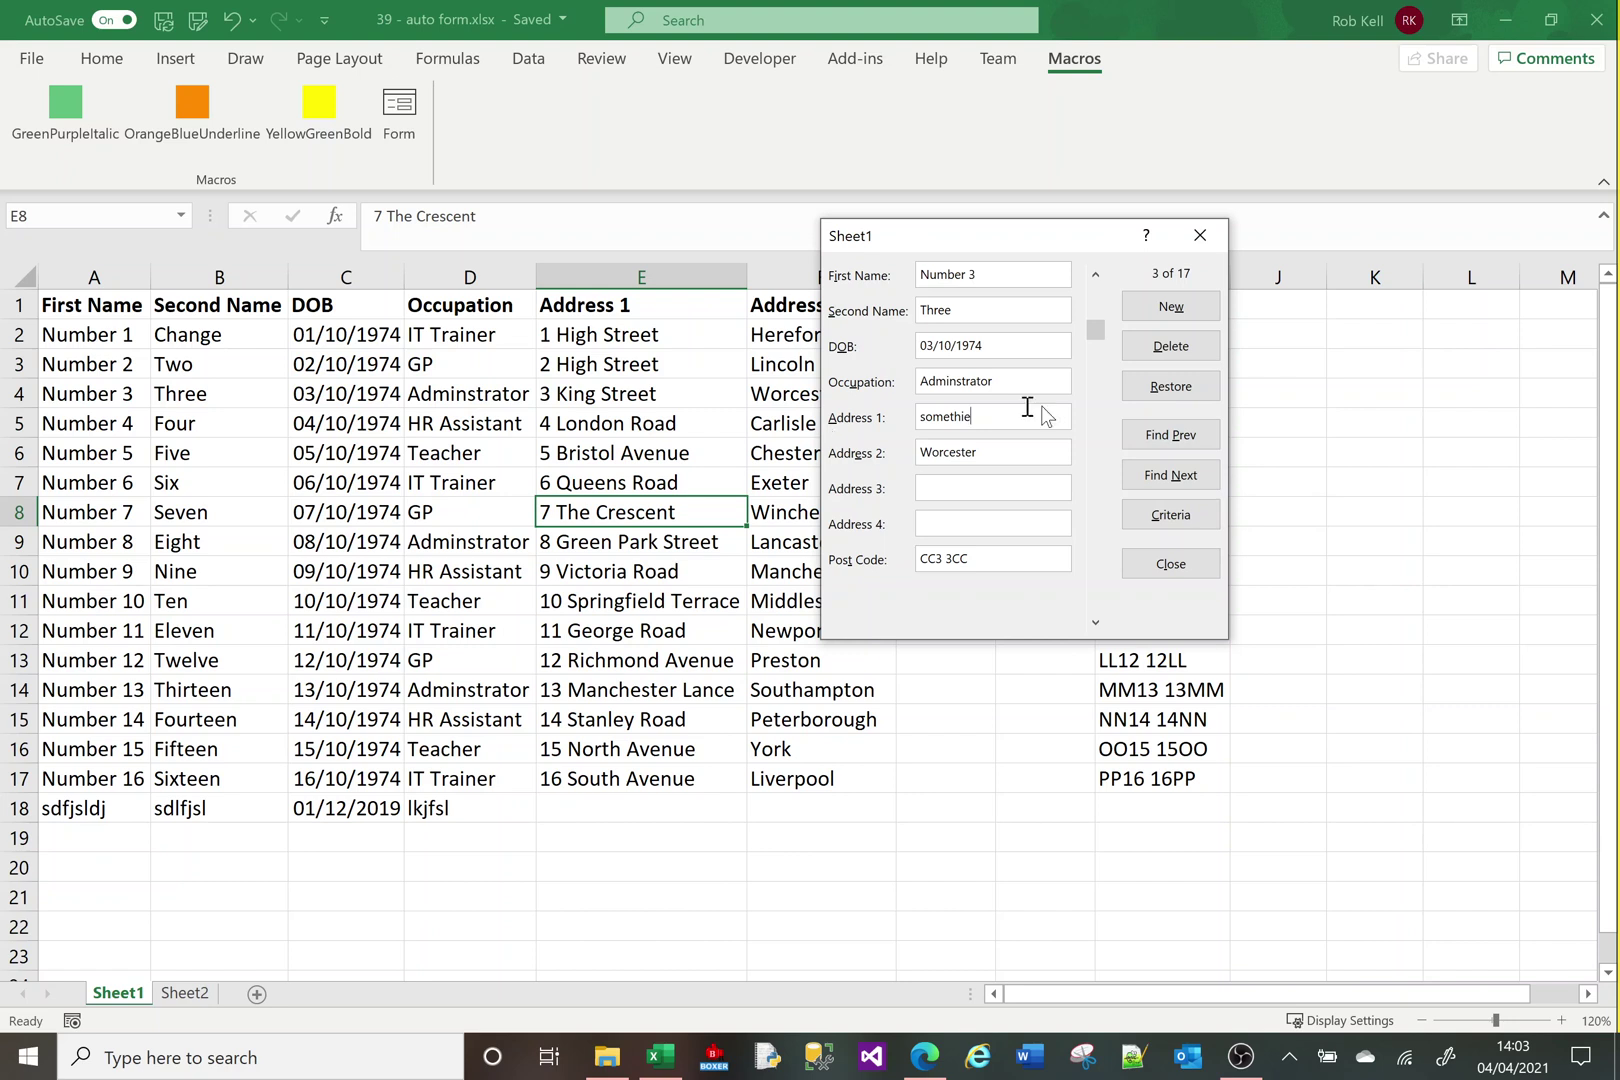
{"action": "left_click", "coordinate": [1170, 387]}
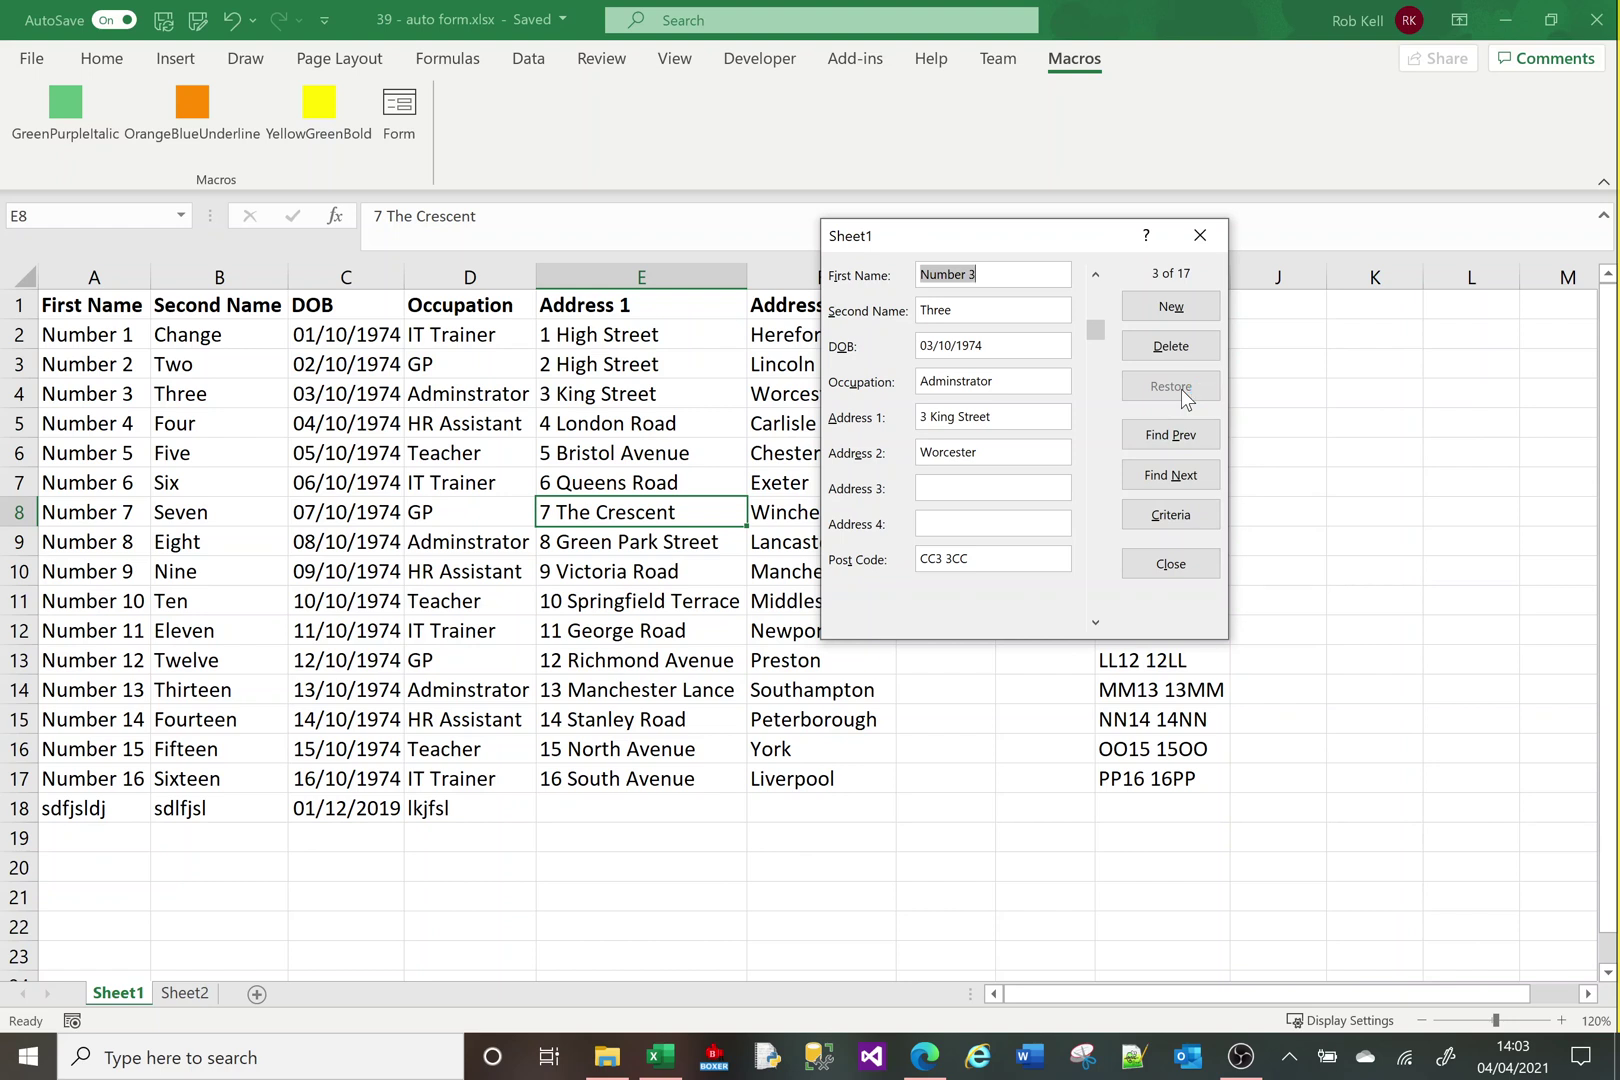
Close the data form and bring back the standard Home commands for the worksheet.
{"action": "left_click", "coordinate": [1161, 567]}
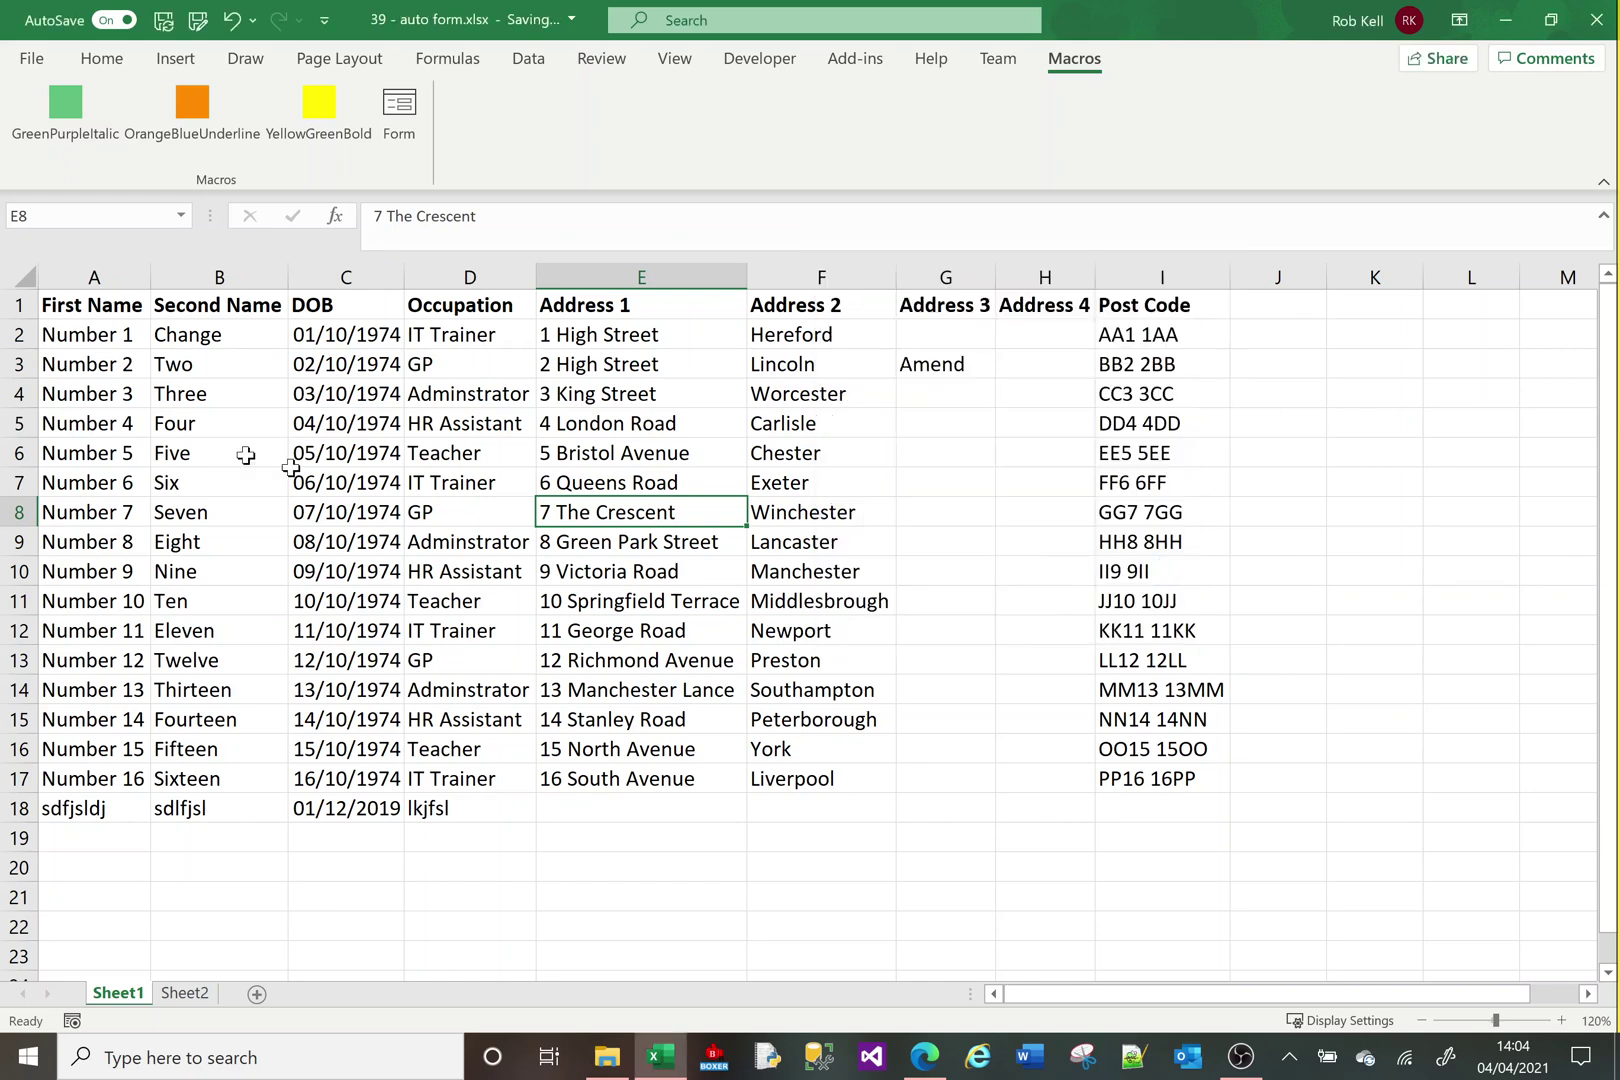
{"action": "left_click", "coordinate": [101, 63]}
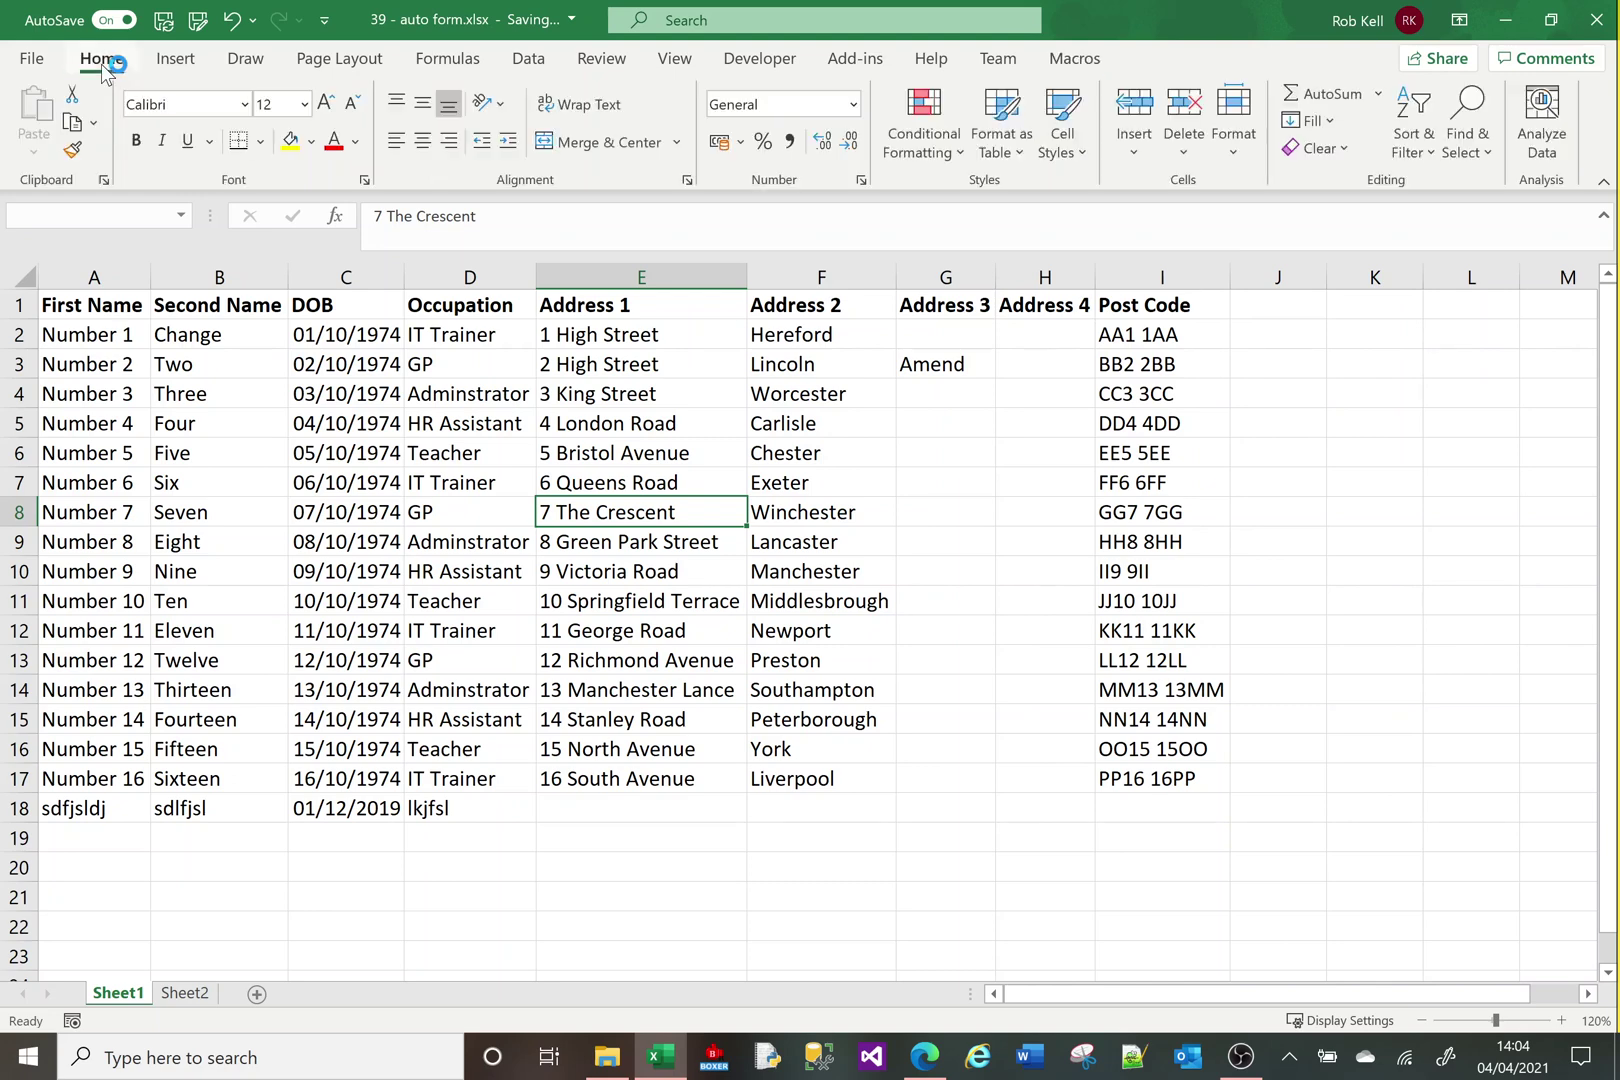